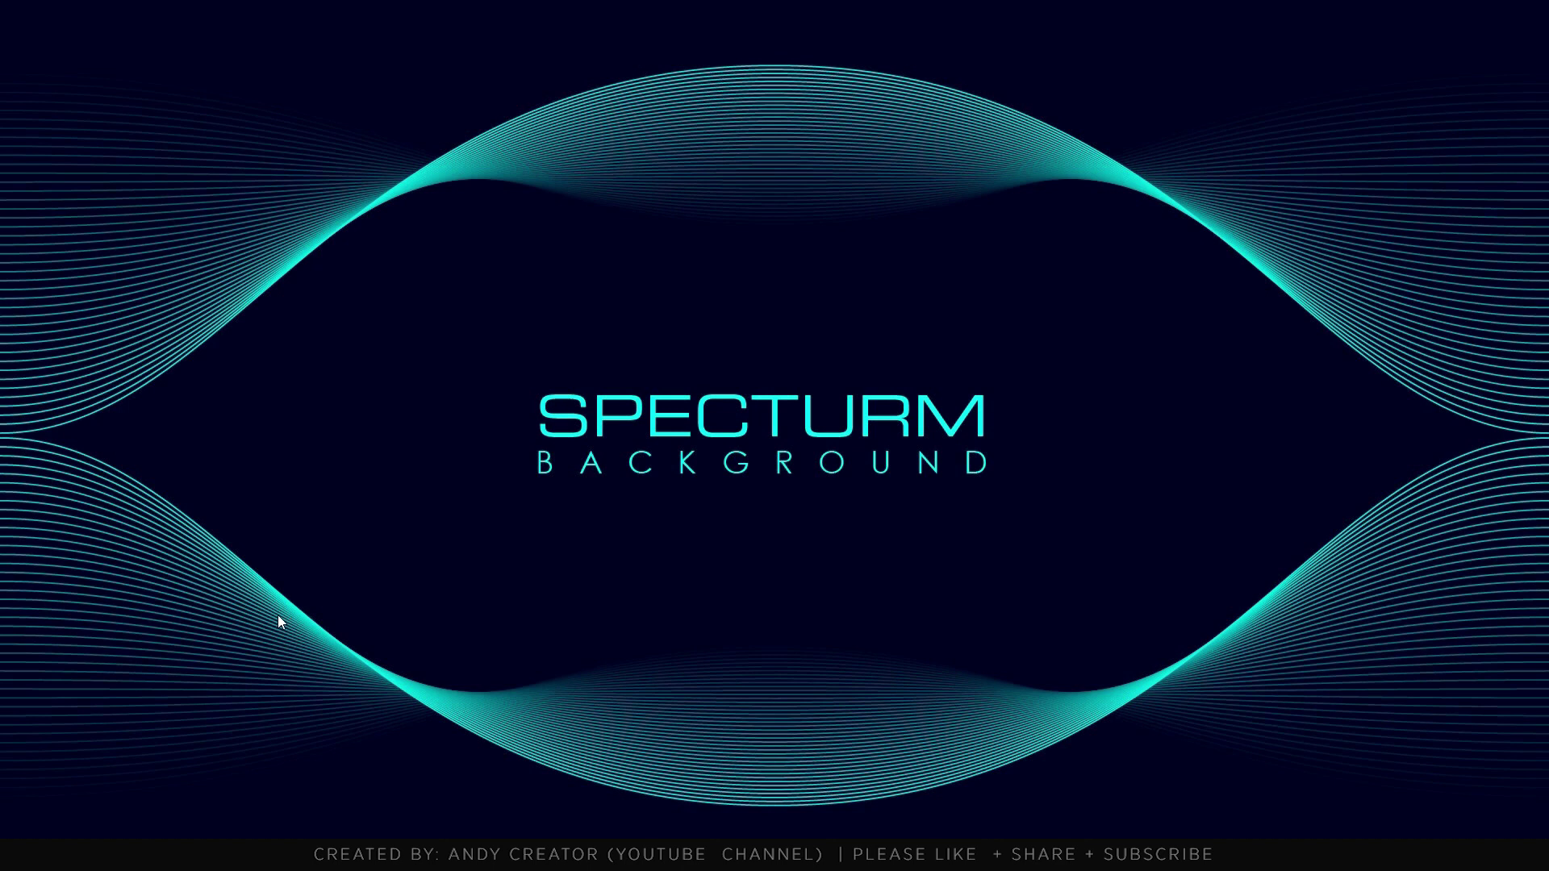
# Open the Windows Start menu to reach Adobe Illustrator 2020 in the app list.
pyautogui.press('super')
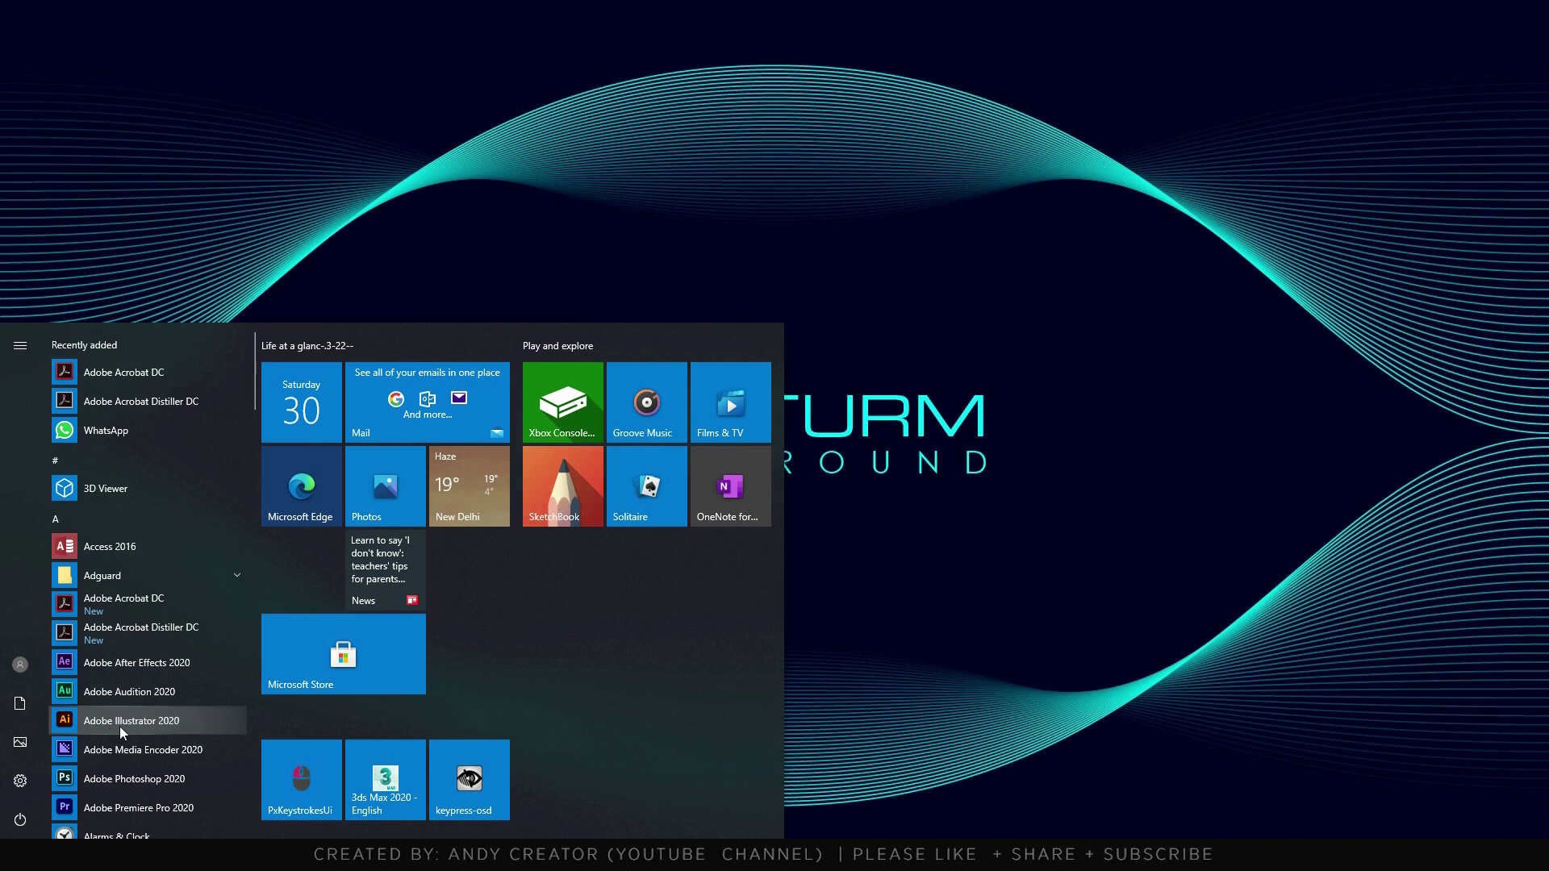
# Launch Adobe Illustrator 2020 and start a new document from the Home screen.
pyautogui.click(242, 711)
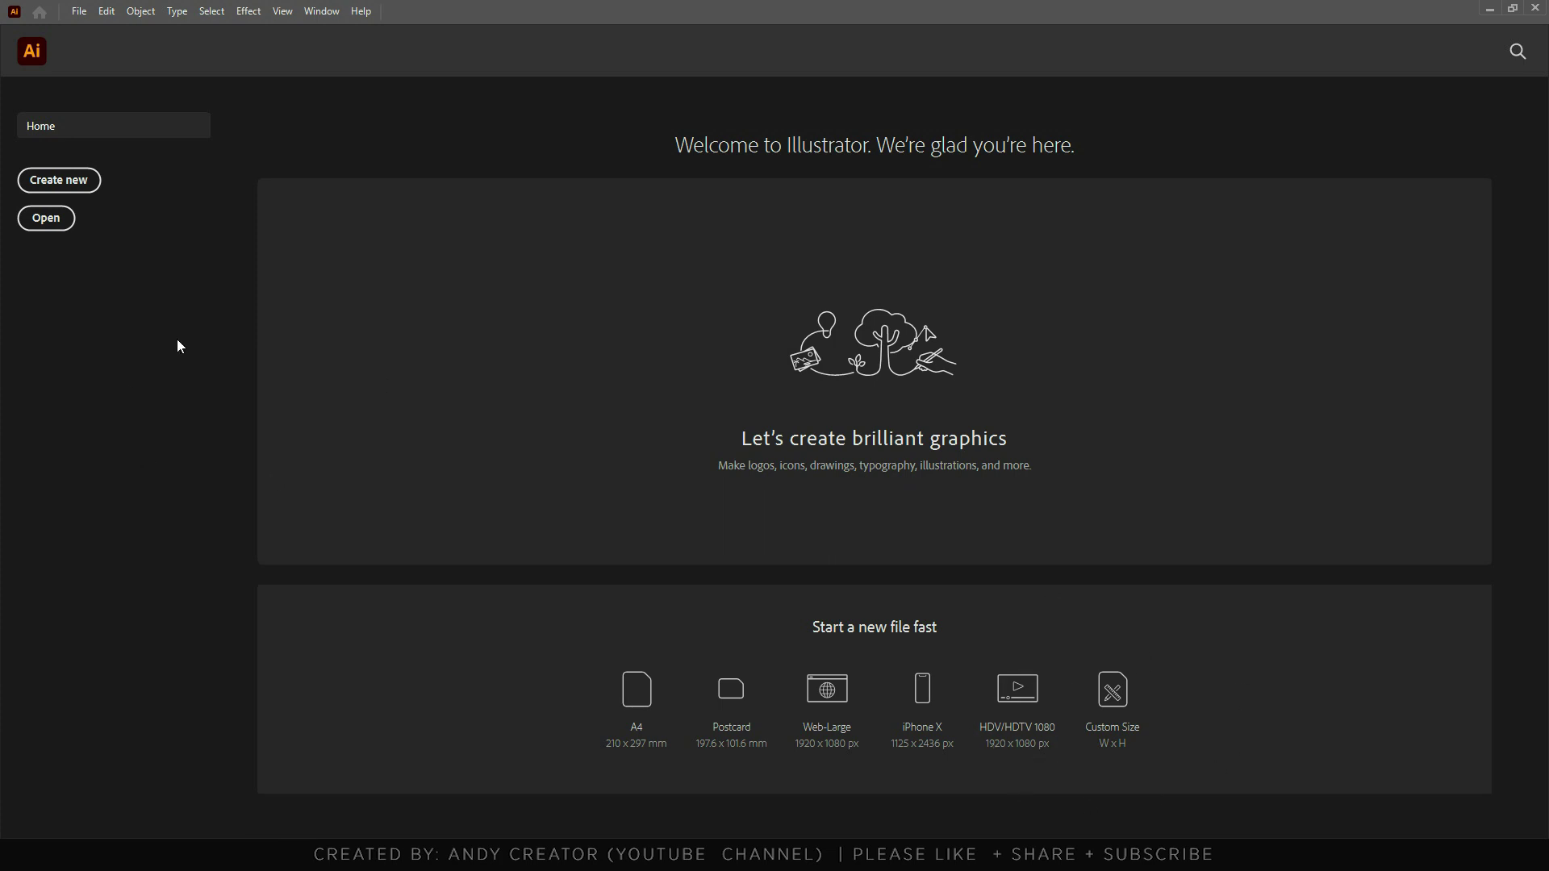
pyautogui.click(61, 182)
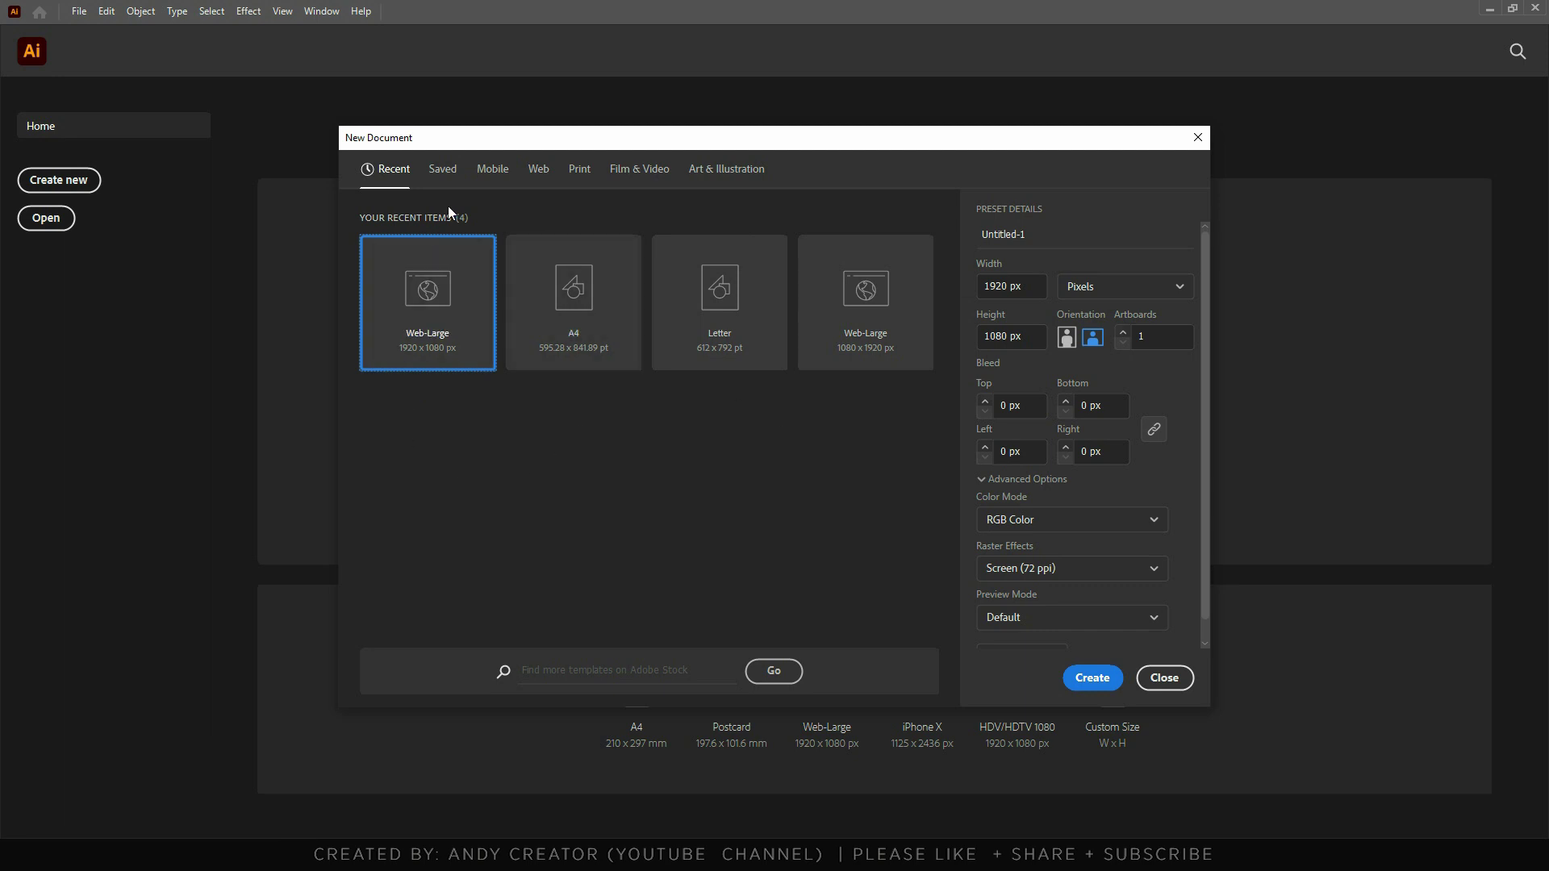
# Browse the Saved and Mobile presets, then settle on the Web presets with Common 1366 × 768 px.
pyautogui.click(451, 173)
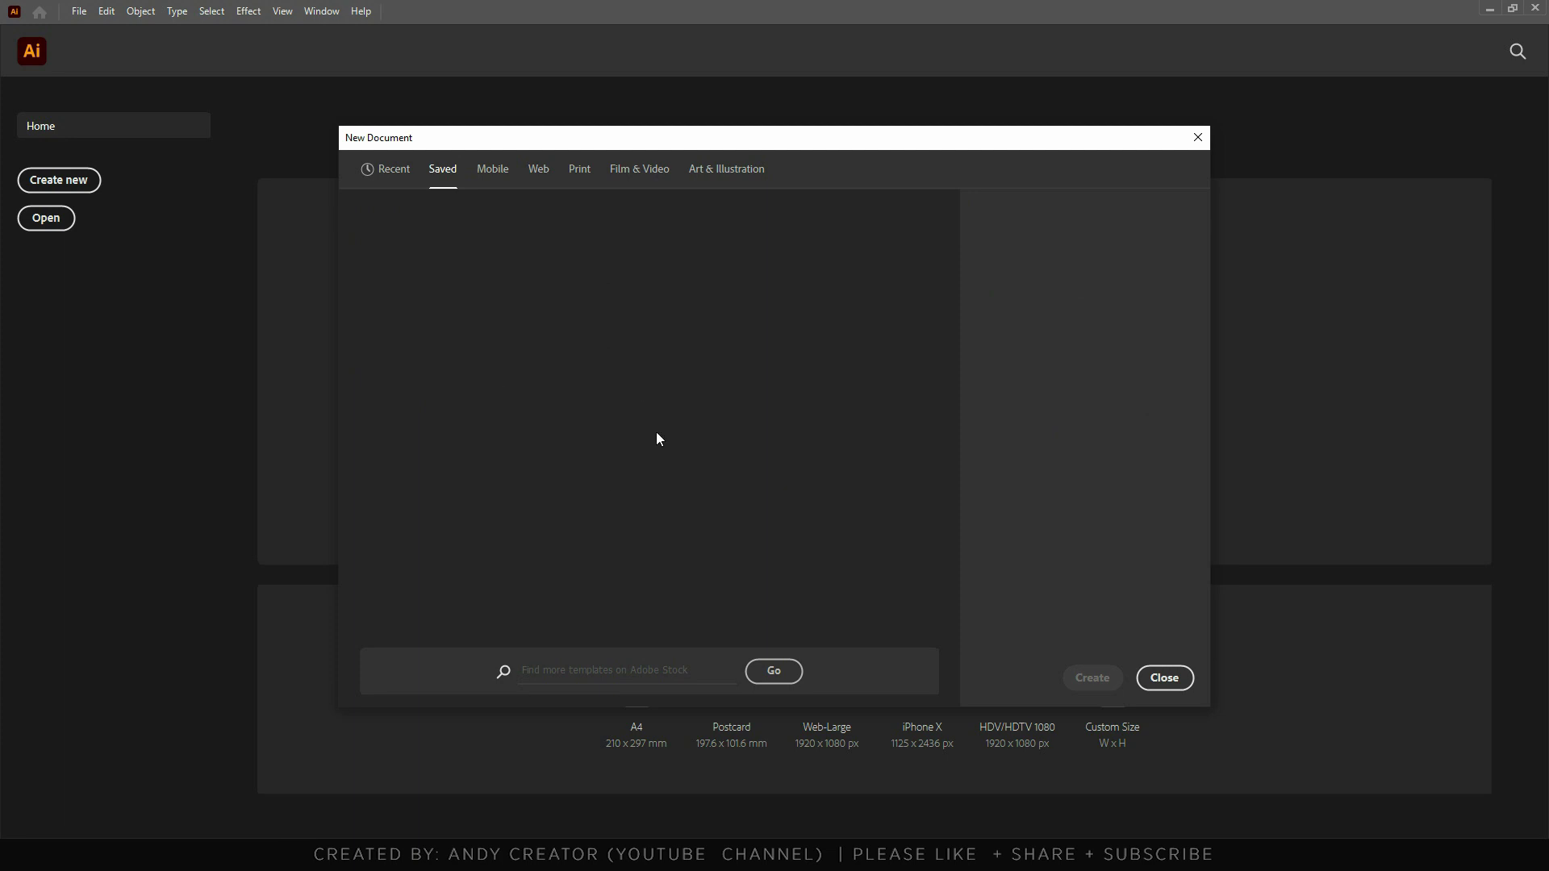
pyautogui.click(494, 184)
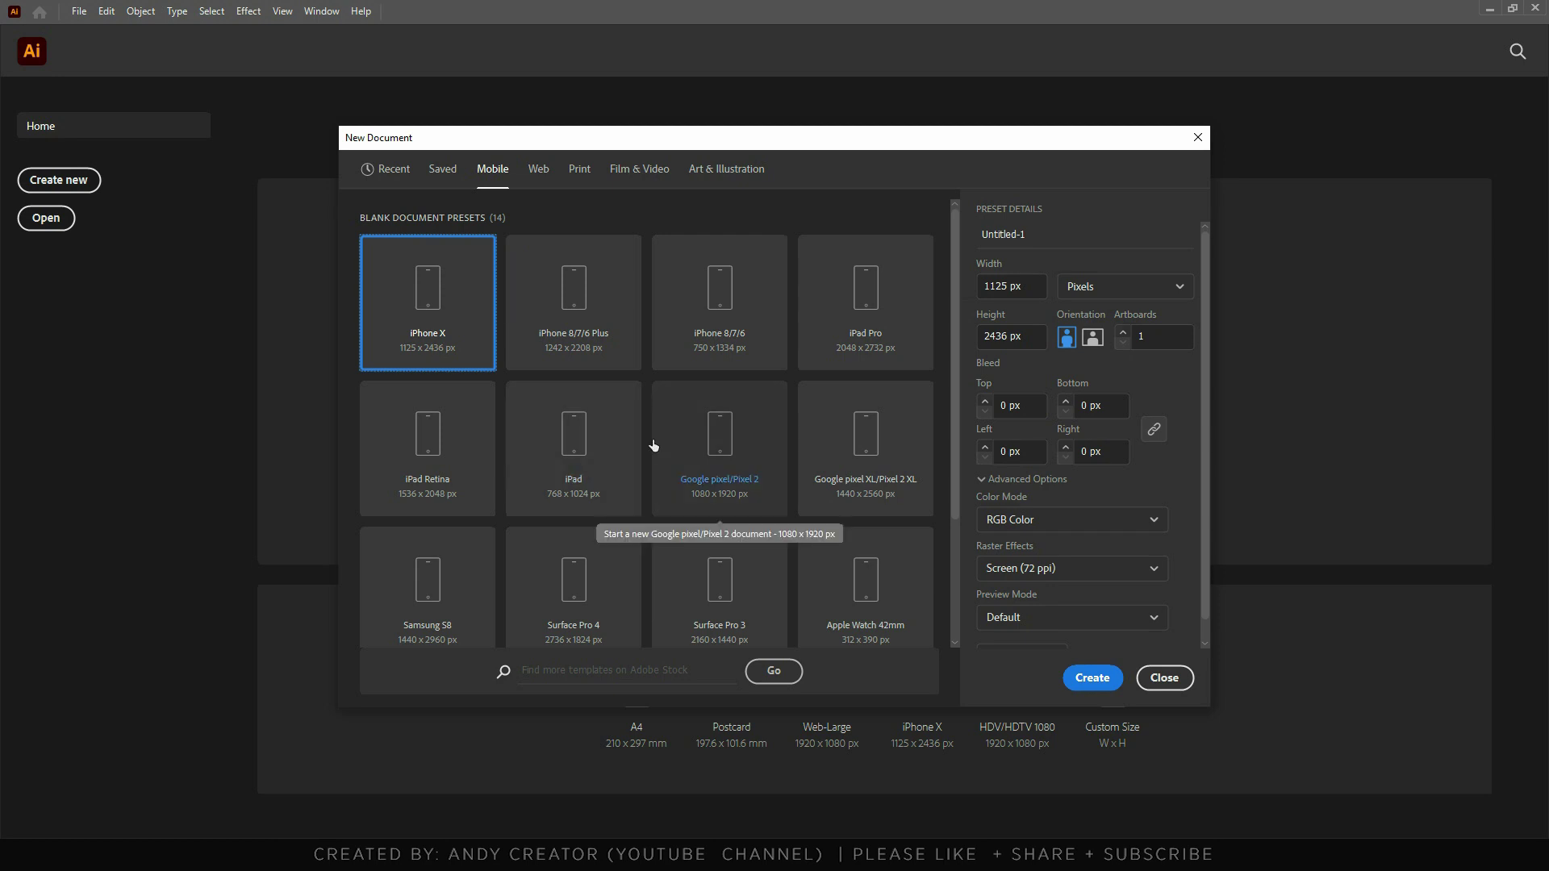
pyautogui.scroll(-2, 654, 445)
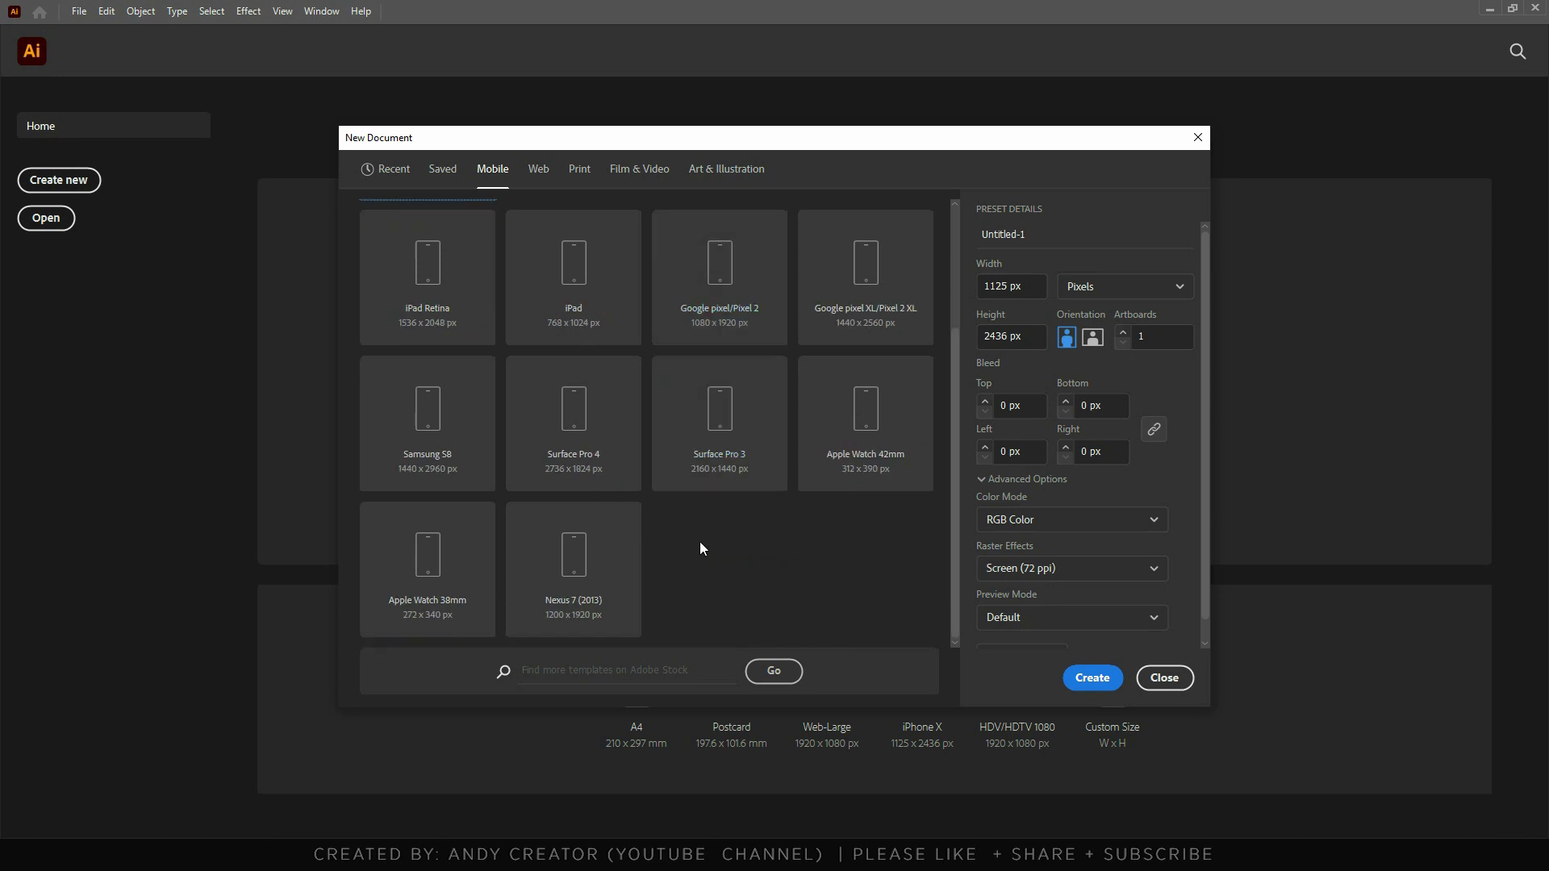
pyautogui.scroll(2, 738, 564)
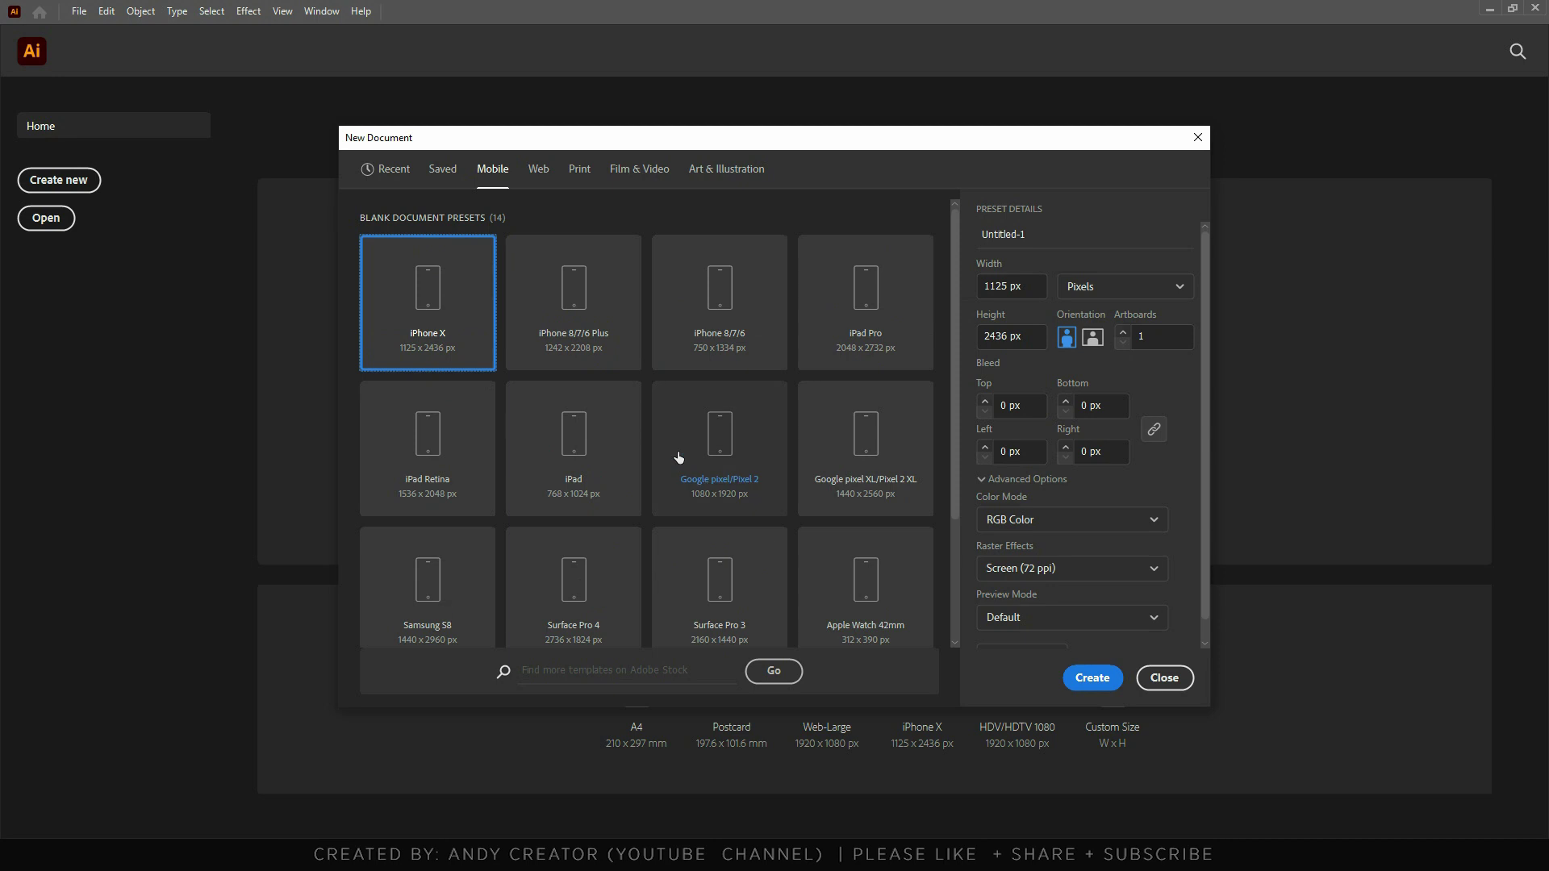
pyautogui.click(538, 172)
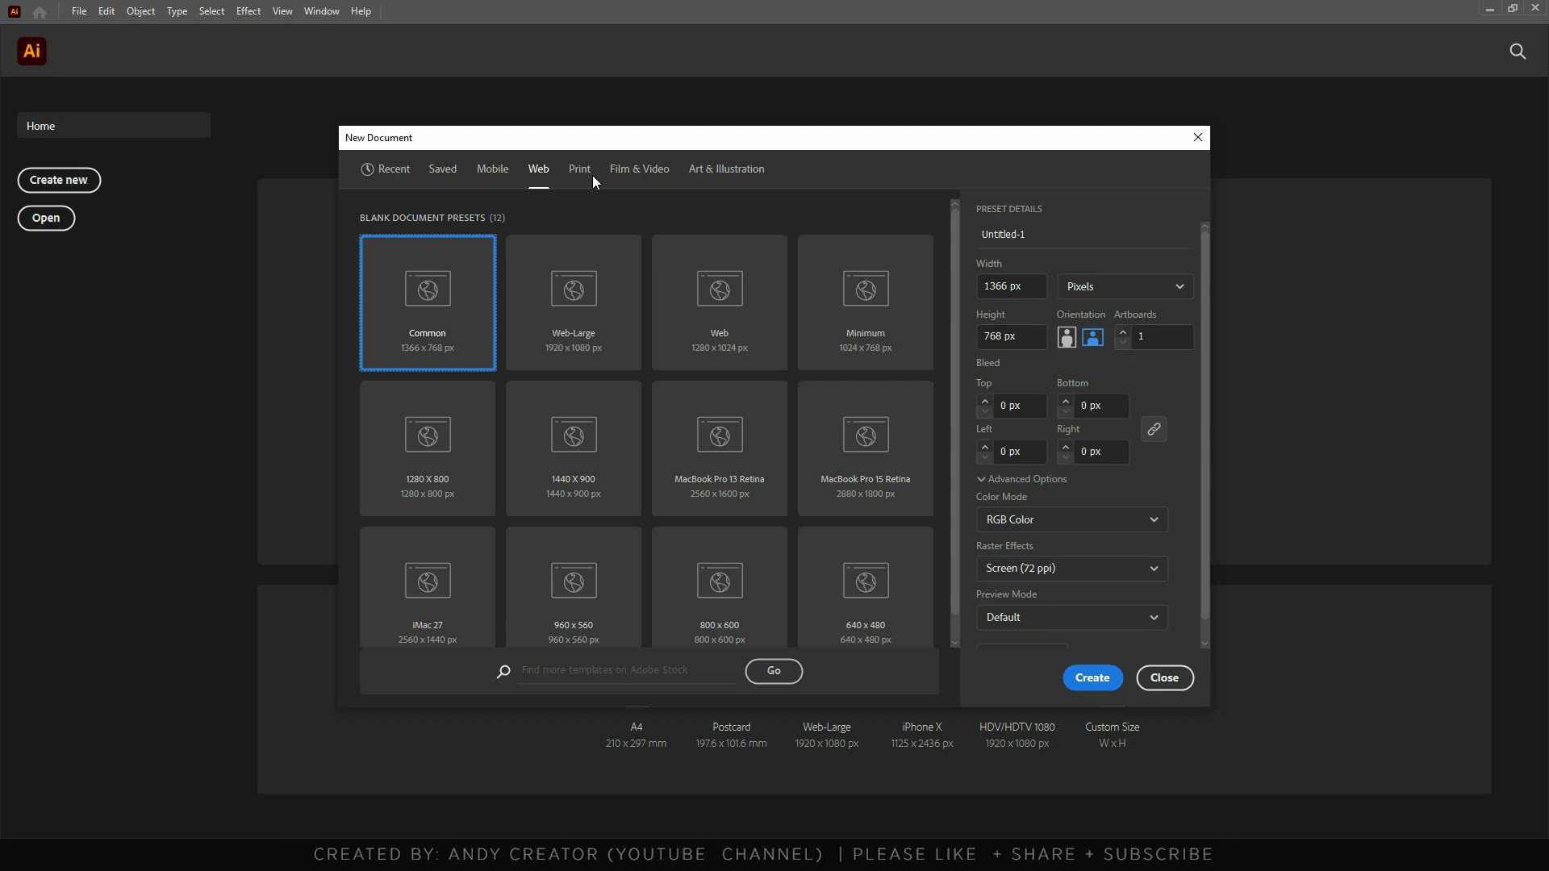
# Browse the Print, Film & Video and Art & Illustration presets, then pick Web-Large 1920 × 1080 px.
pyautogui.click(583, 179)
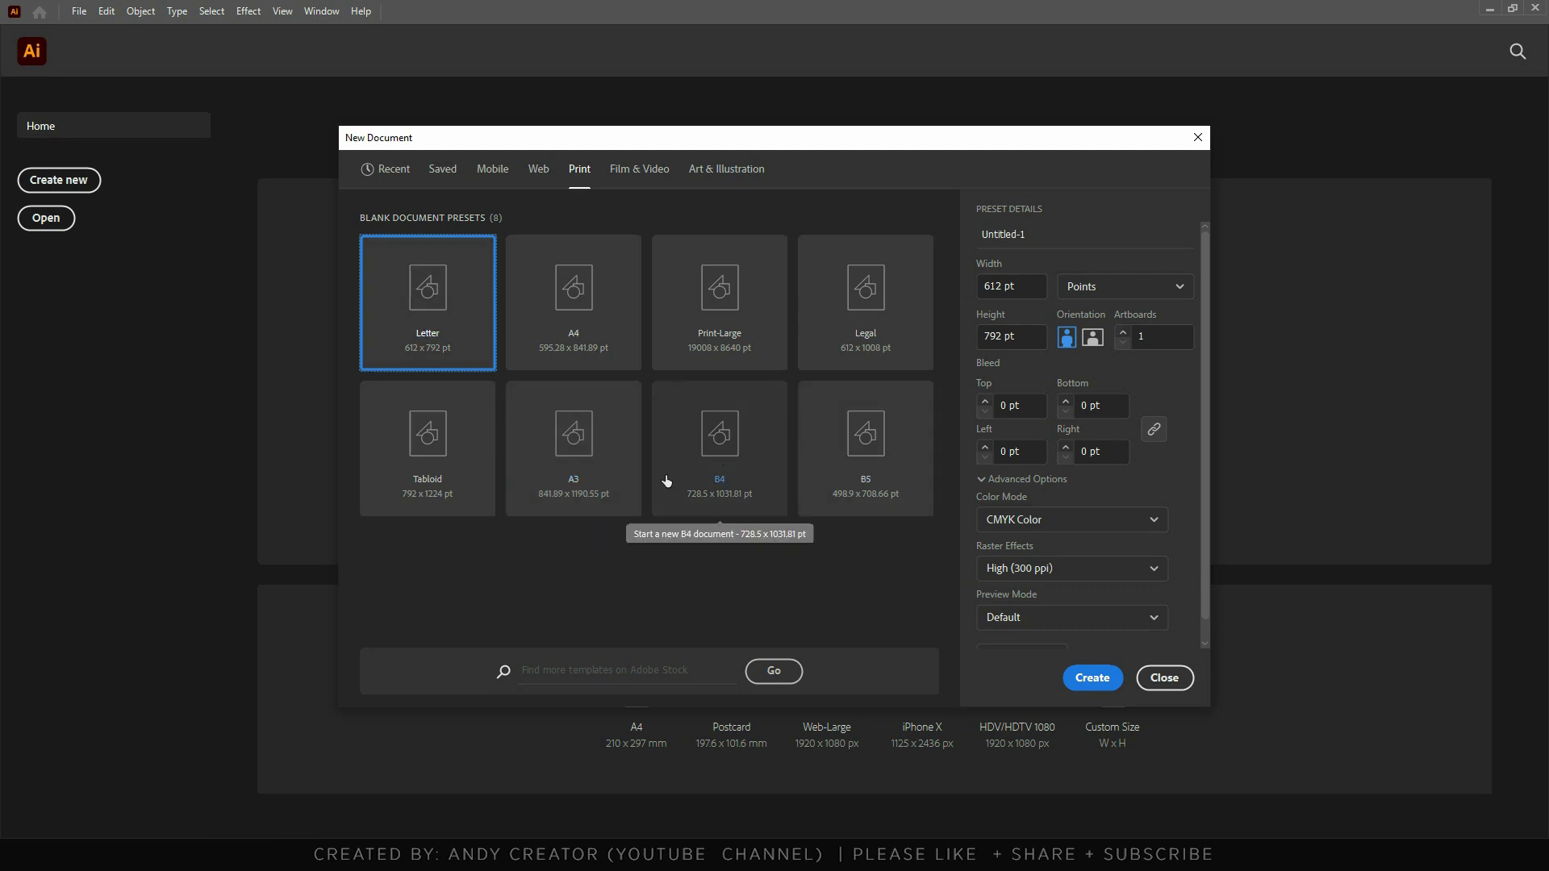
pyautogui.click(636, 184)
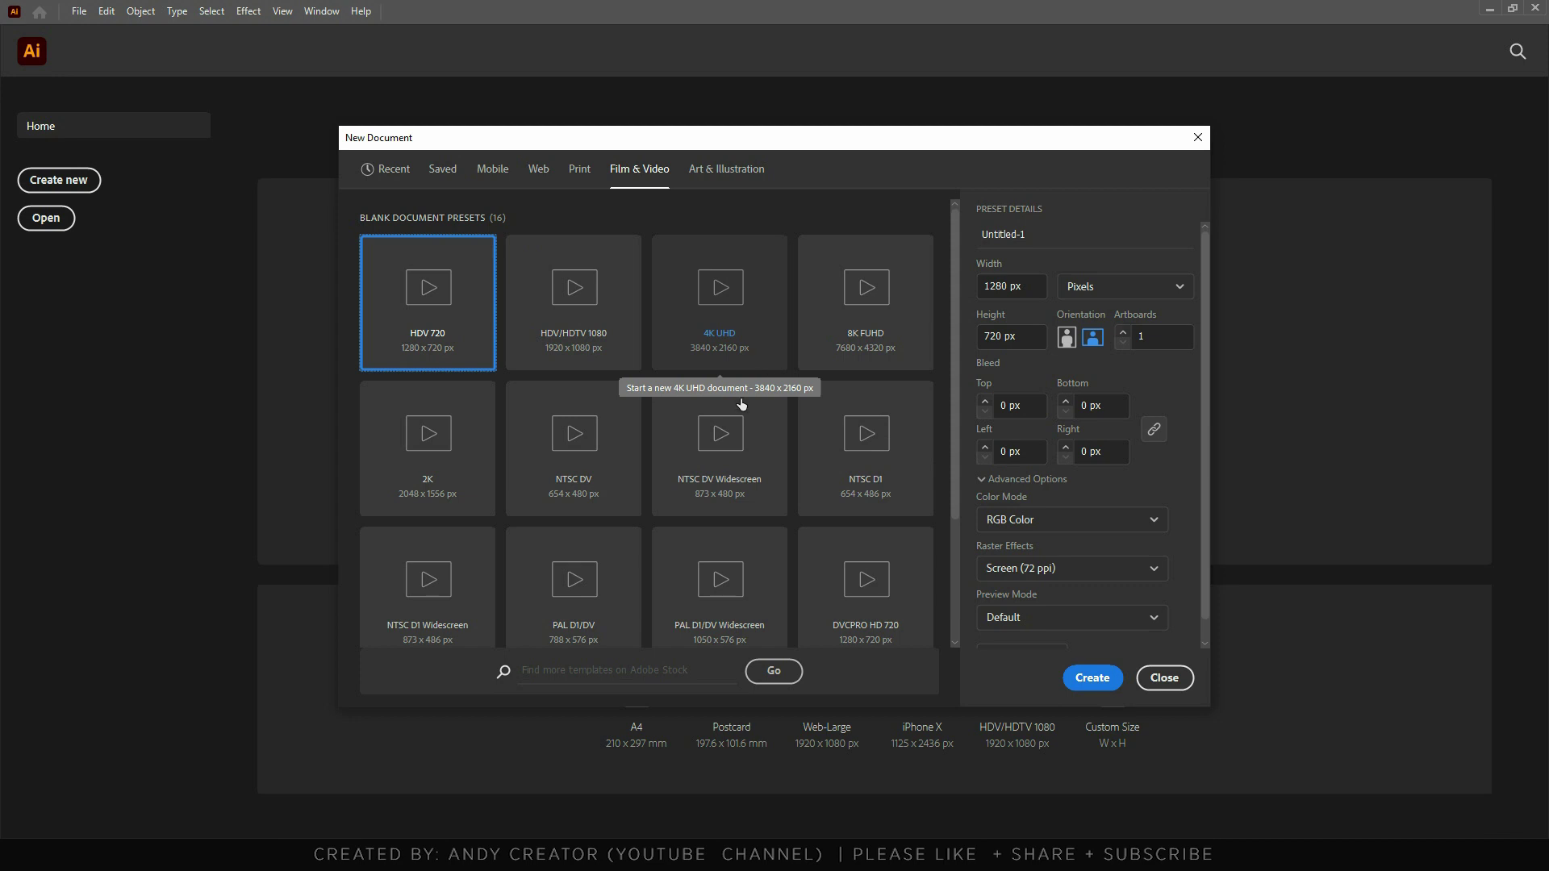
pyautogui.click(721, 176)
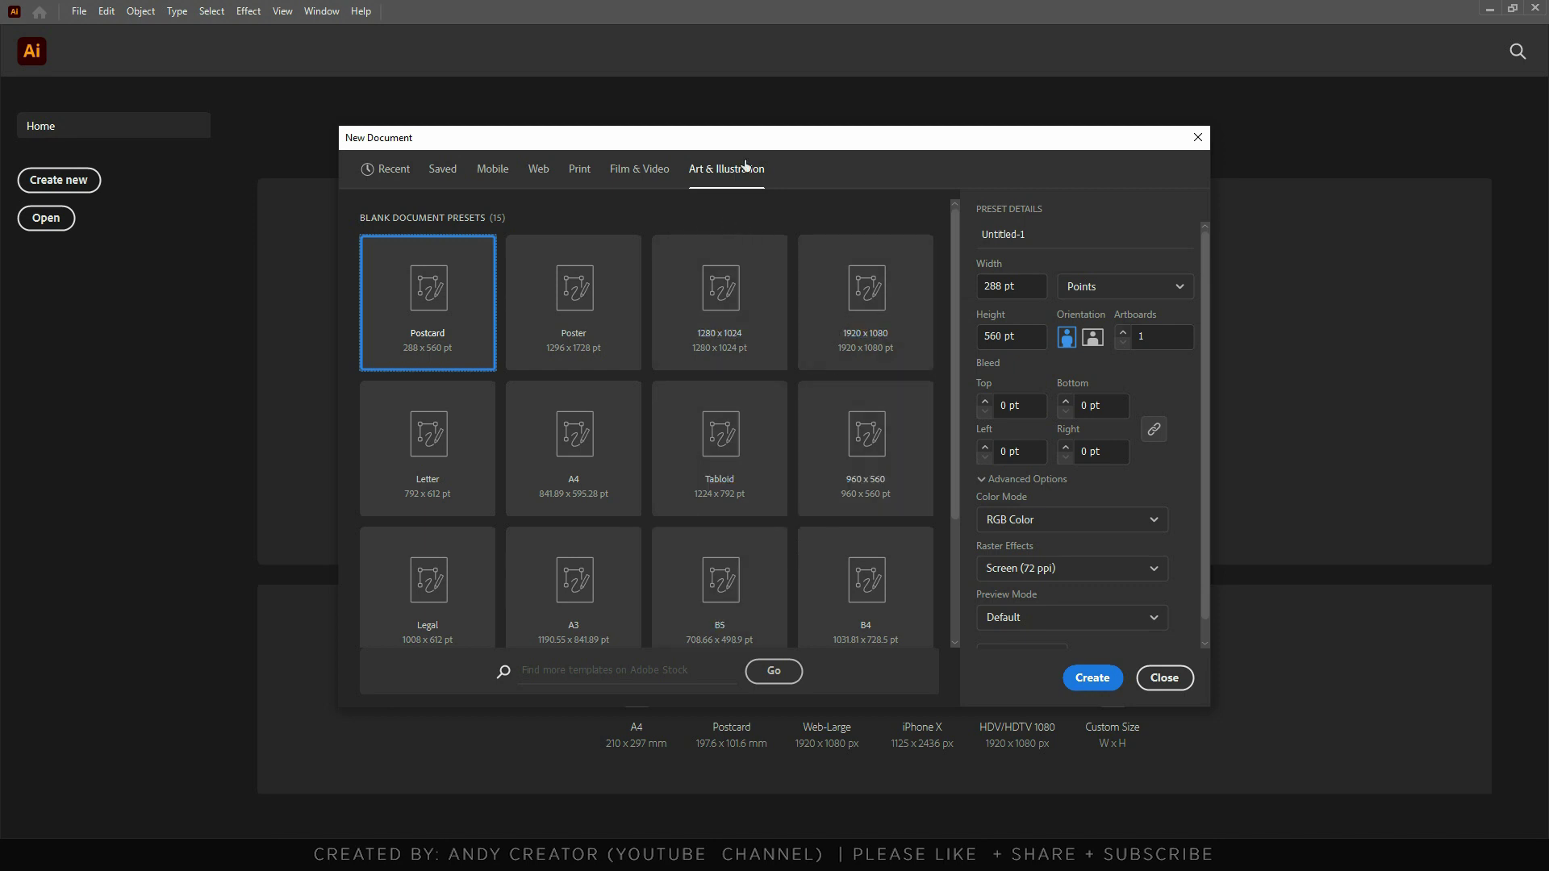
pyautogui.click(539, 176)
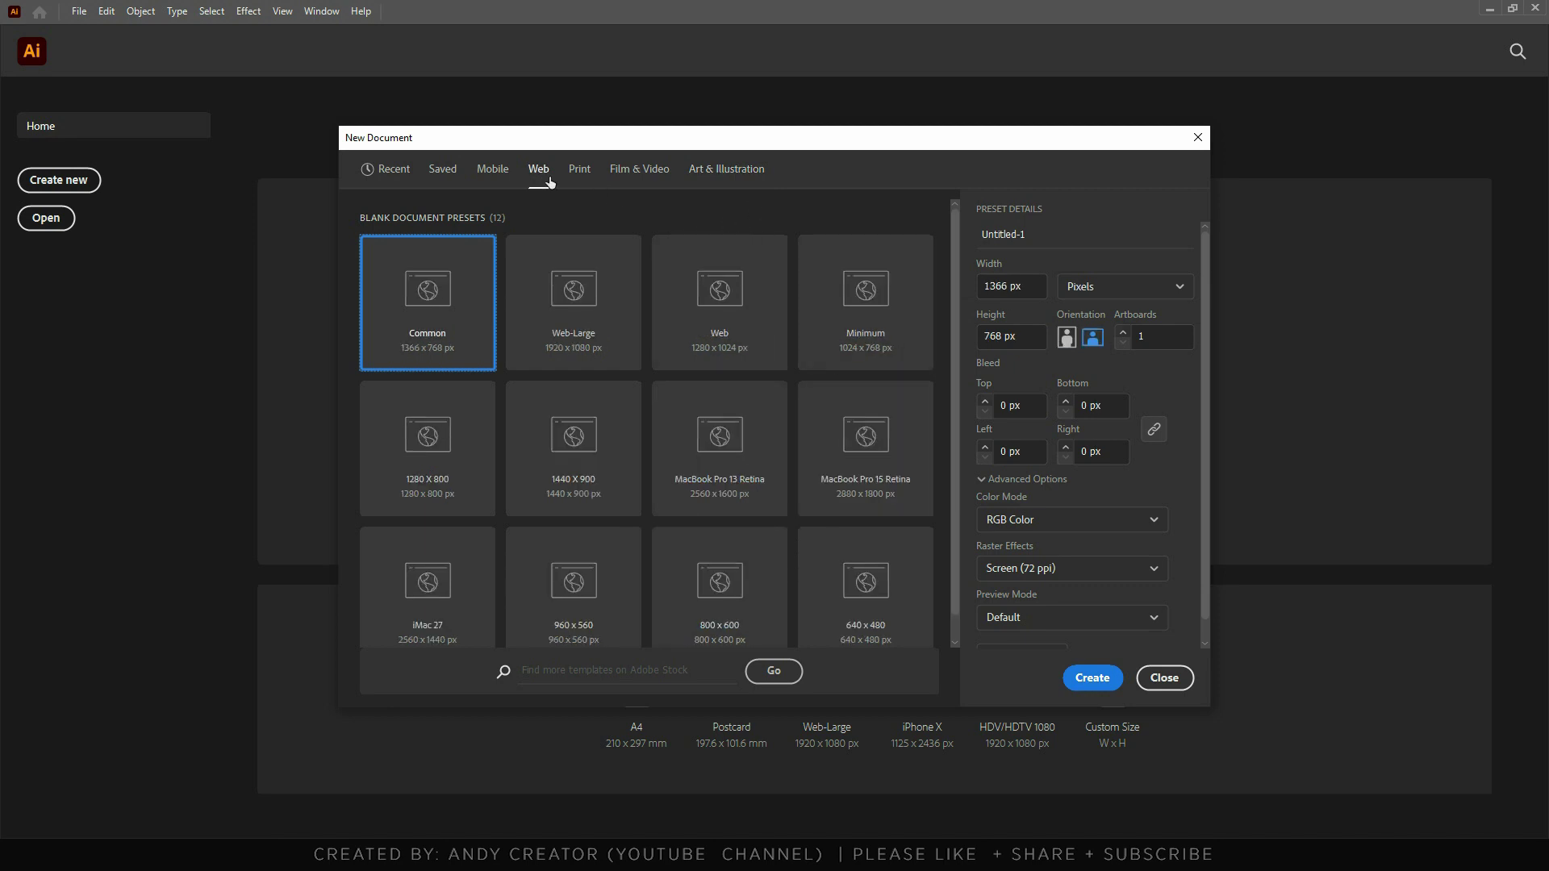
pyautogui.click(583, 317)
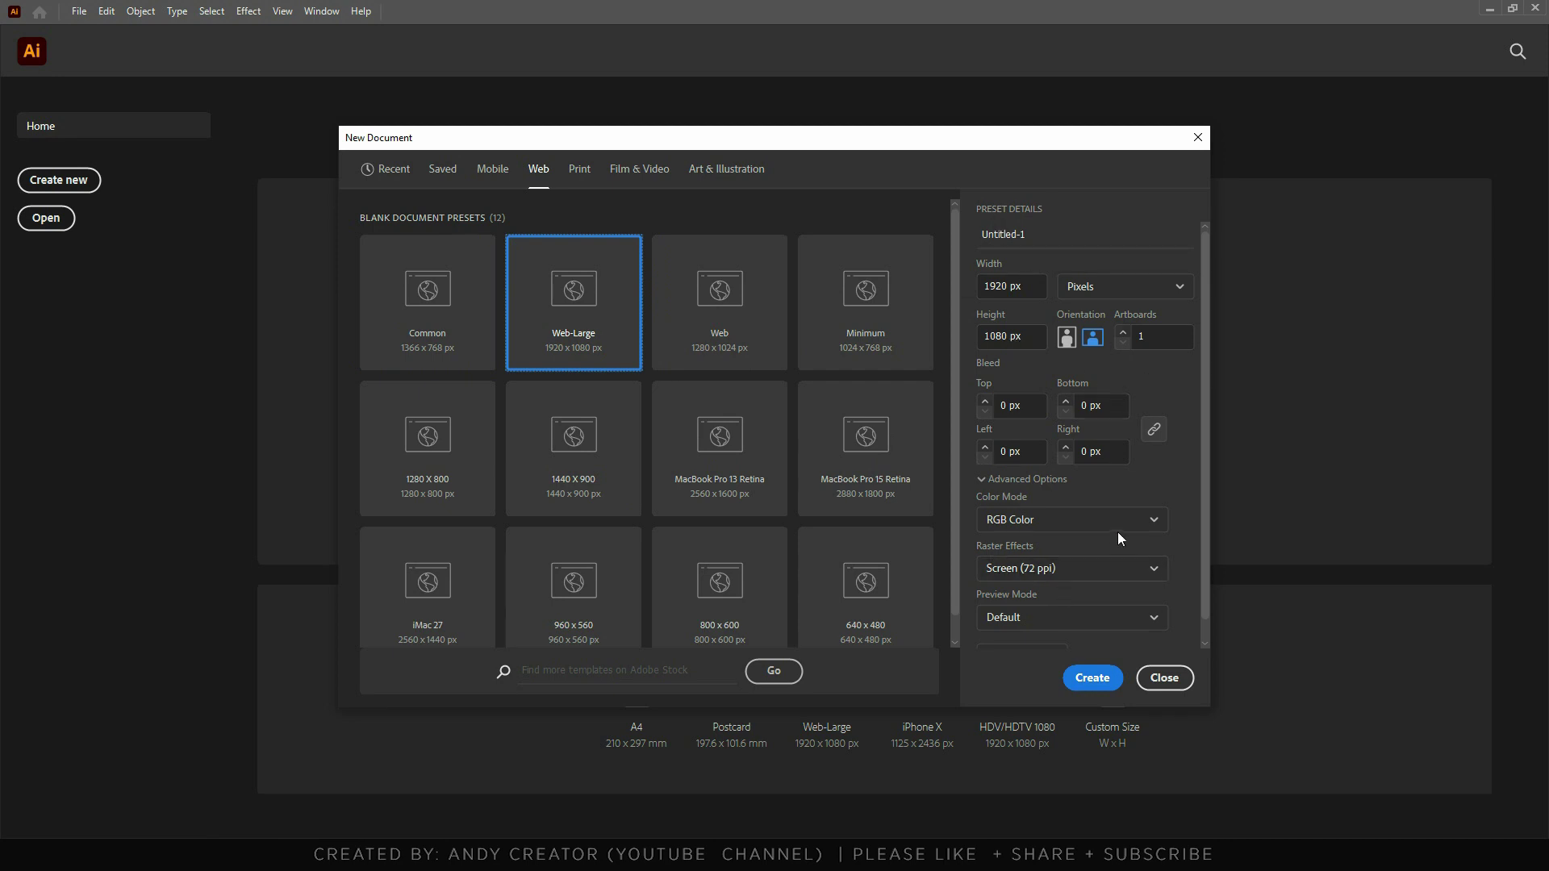
# Rename the document from Untitled-1 to 'Introduction', keeping units on Pixels.
pyautogui.click(1016, 234)
pyautogui.doubleClick(1035, 233)
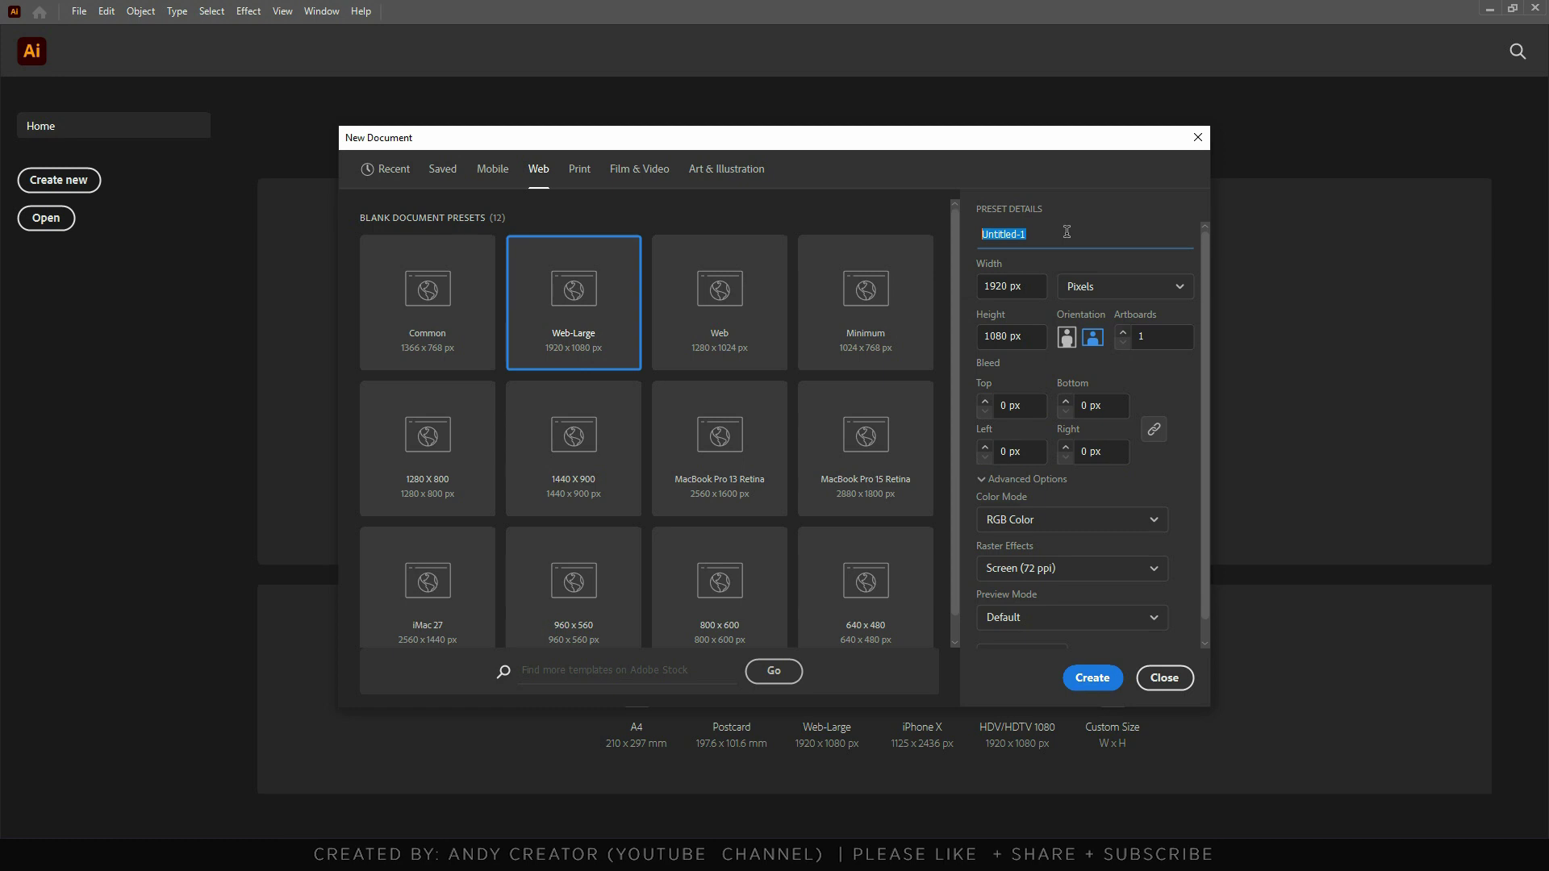
pyautogui.write('Introduction')
pyautogui.click(1143, 290)
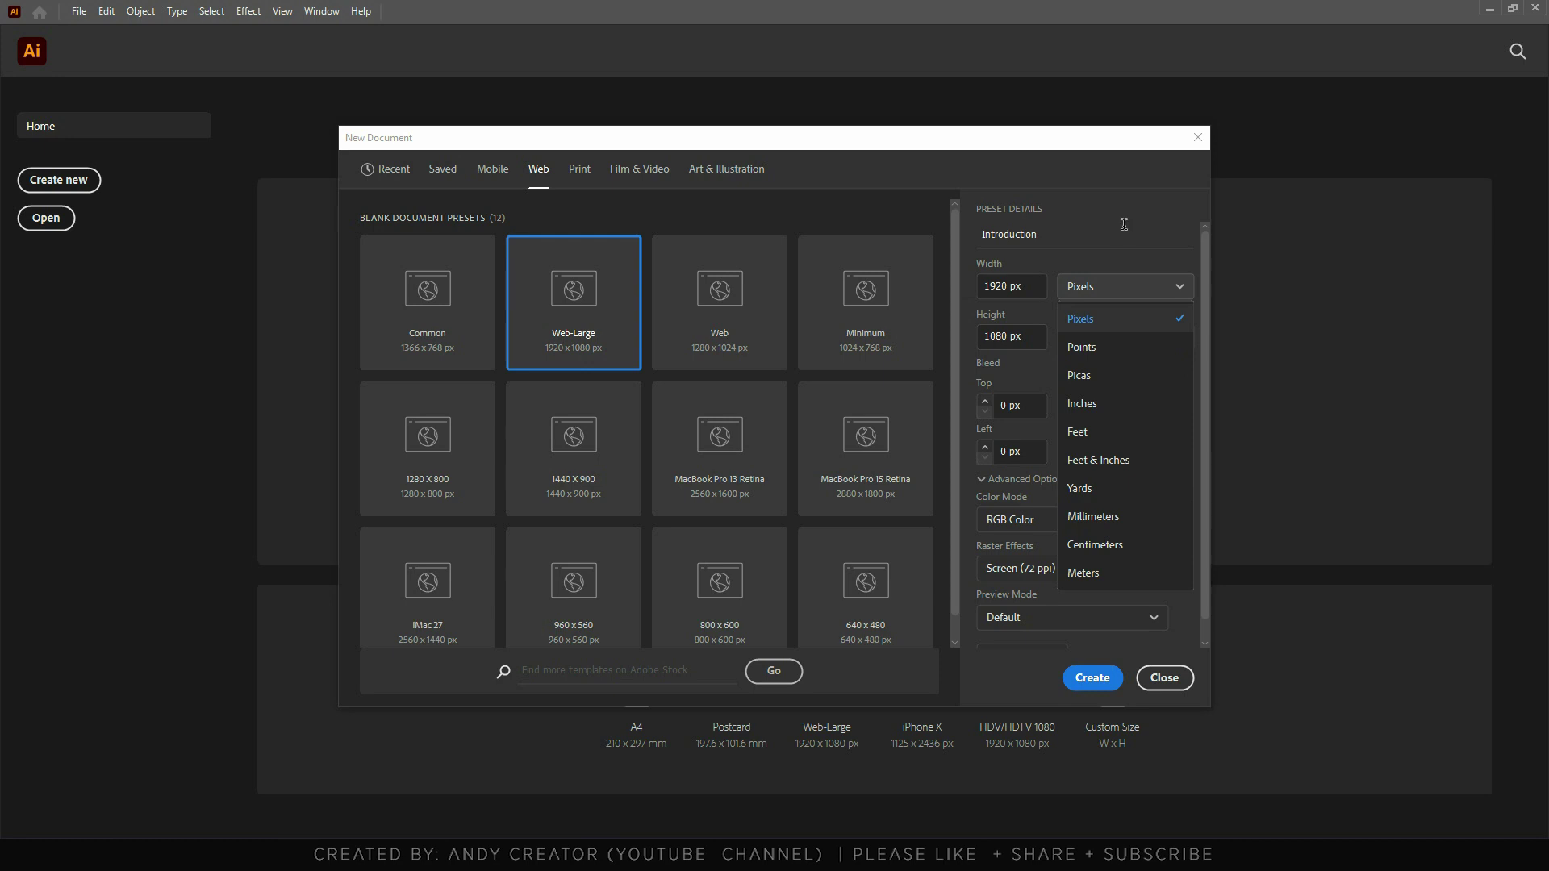
pyautogui.click(1094, 233)
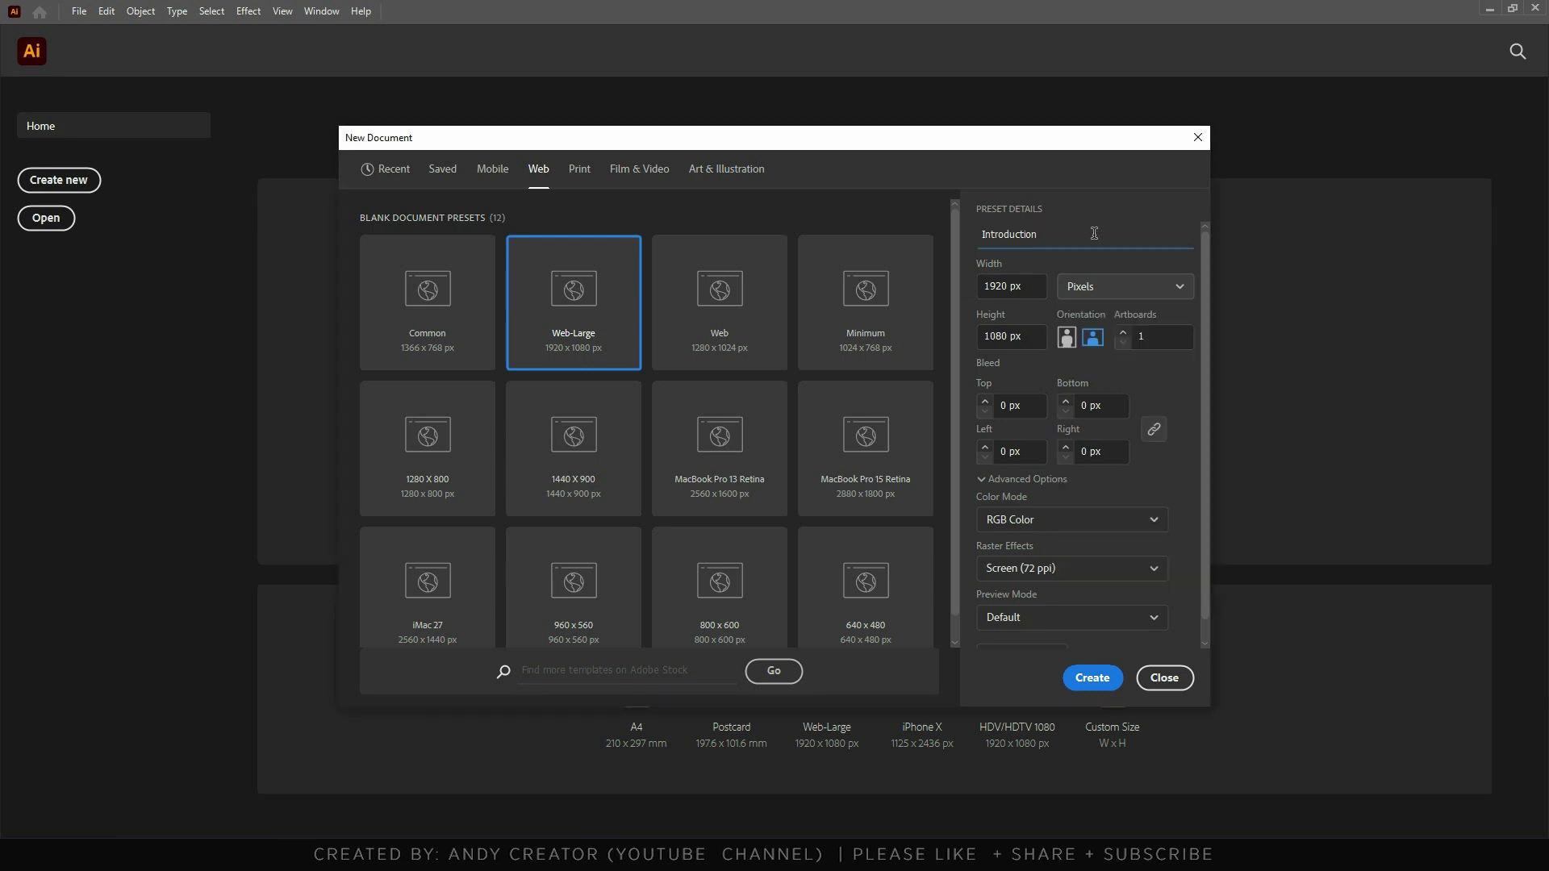
pyautogui.click(1067, 337)
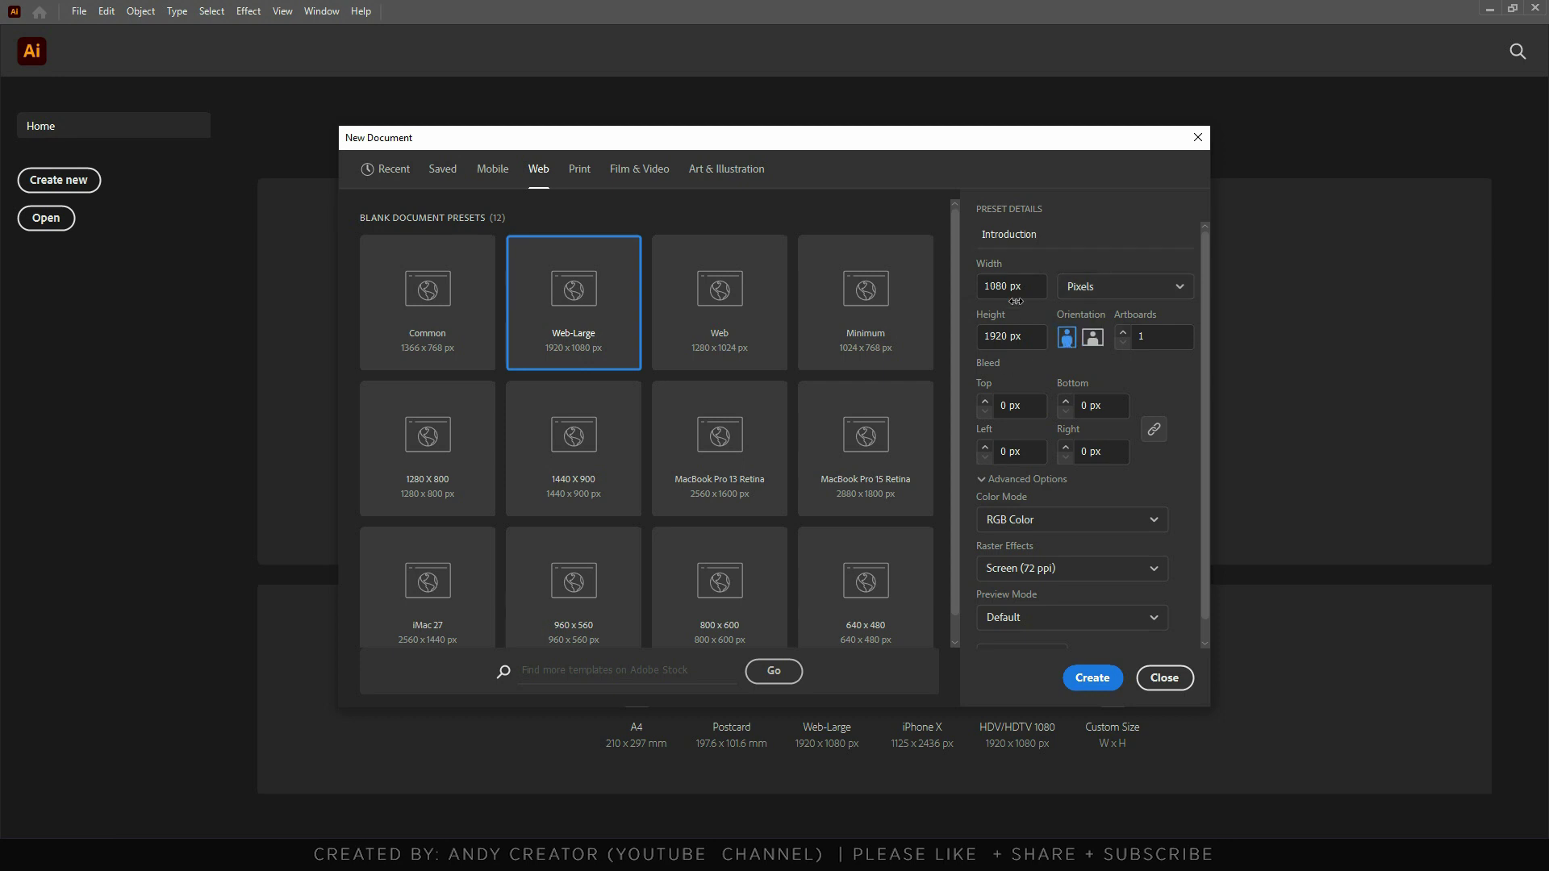
pyautogui.click(1094, 339)
pyautogui.click(1123, 333)
pyautogui.click(1124, 343)
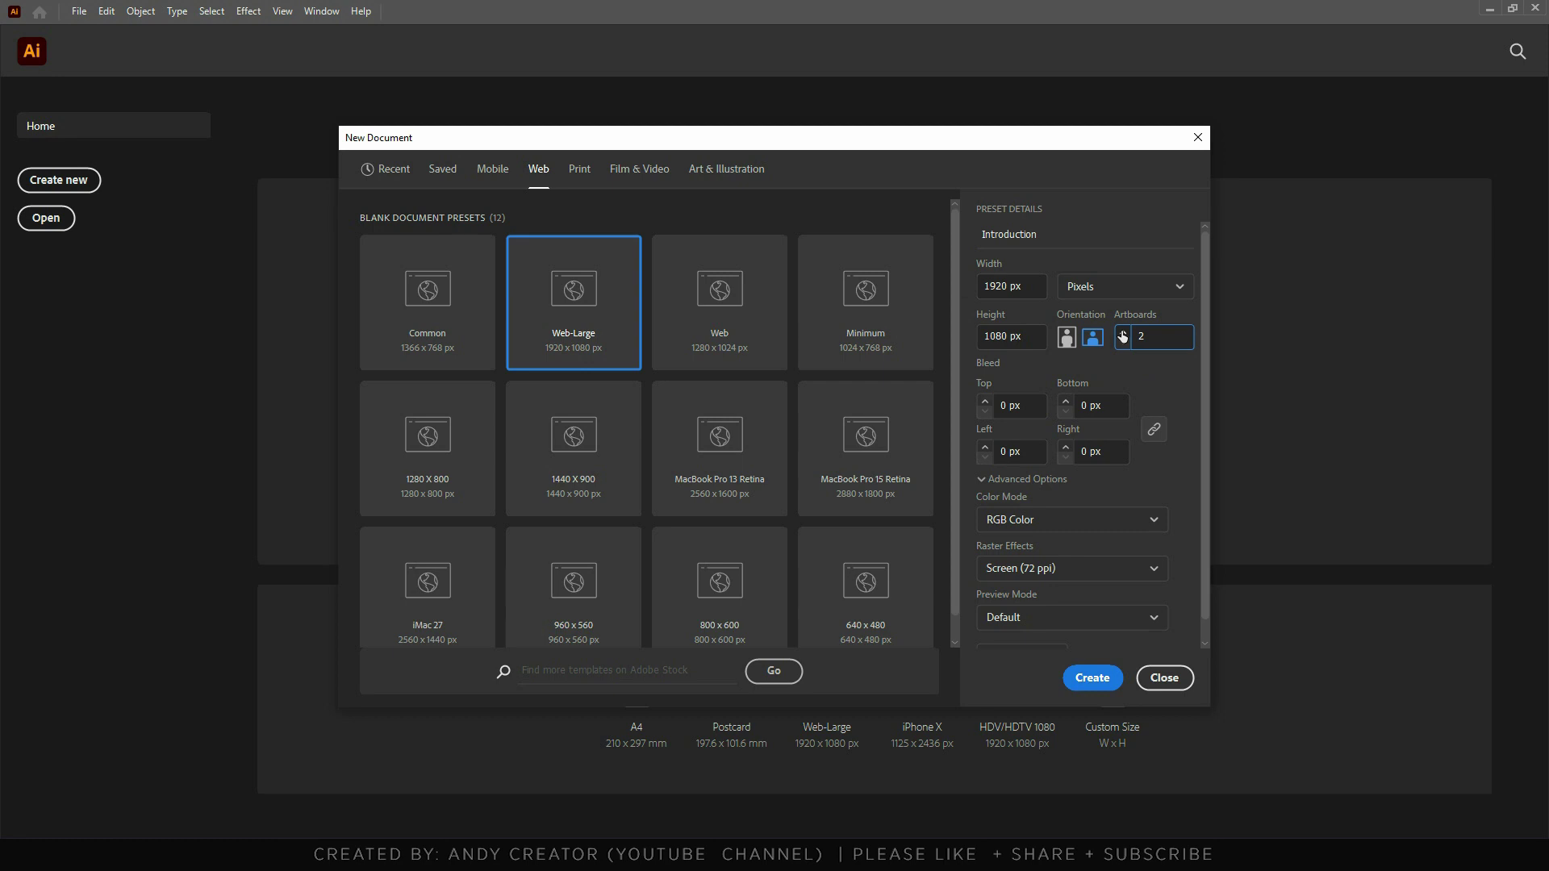
pyautogui.click(1123, 332)
pyautogui.click(1123, 344)
pyautogui.click(1124, 345)
pyautogui.scroll(-1, 1165, 462)
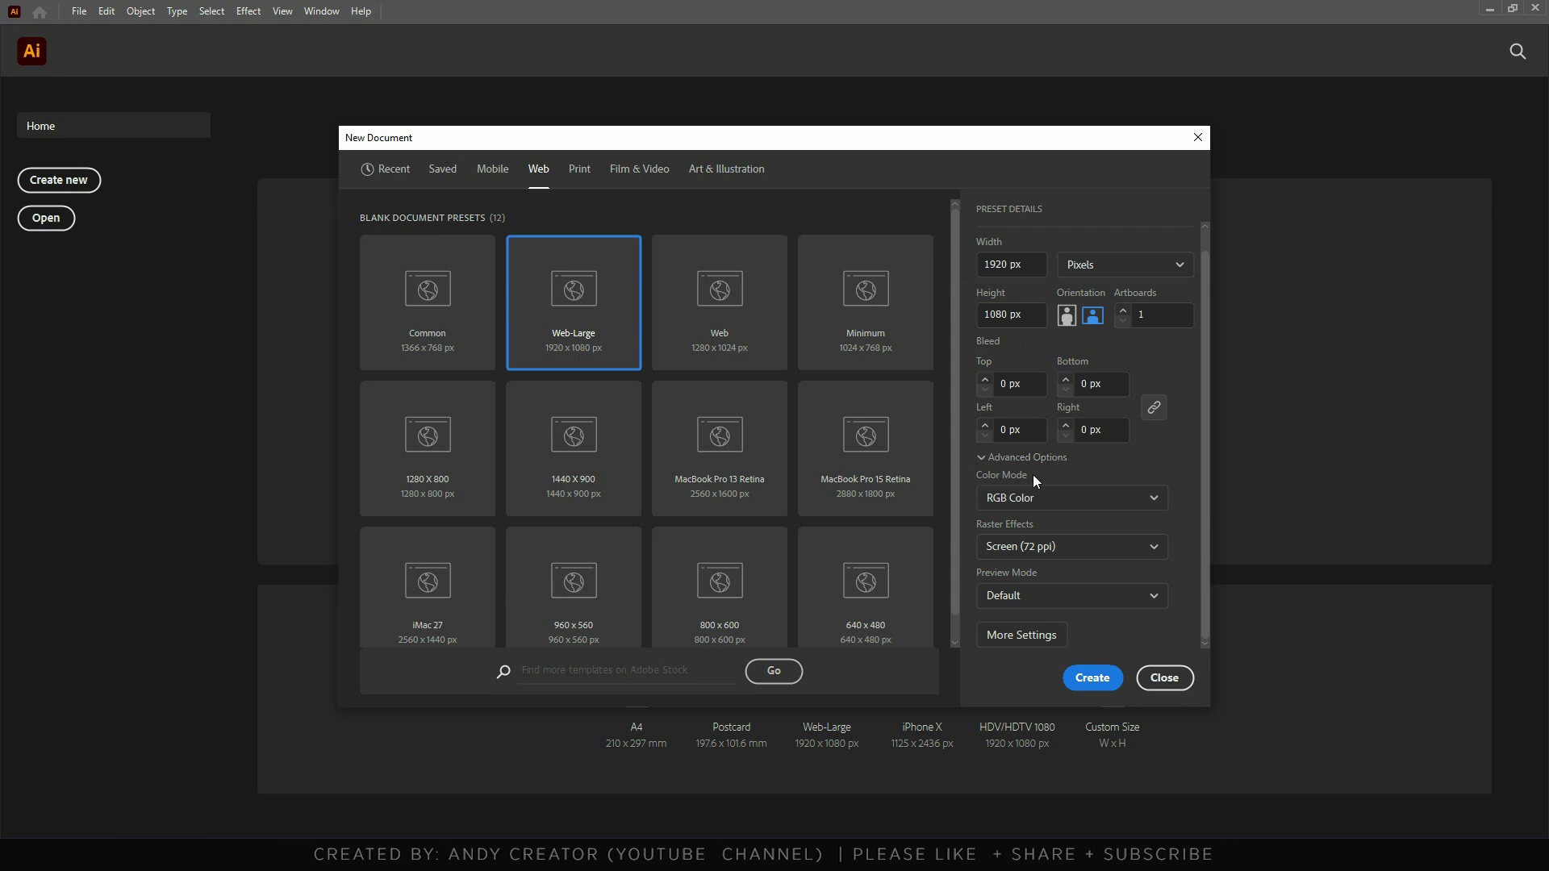
pyautogui.click(1131, 499)
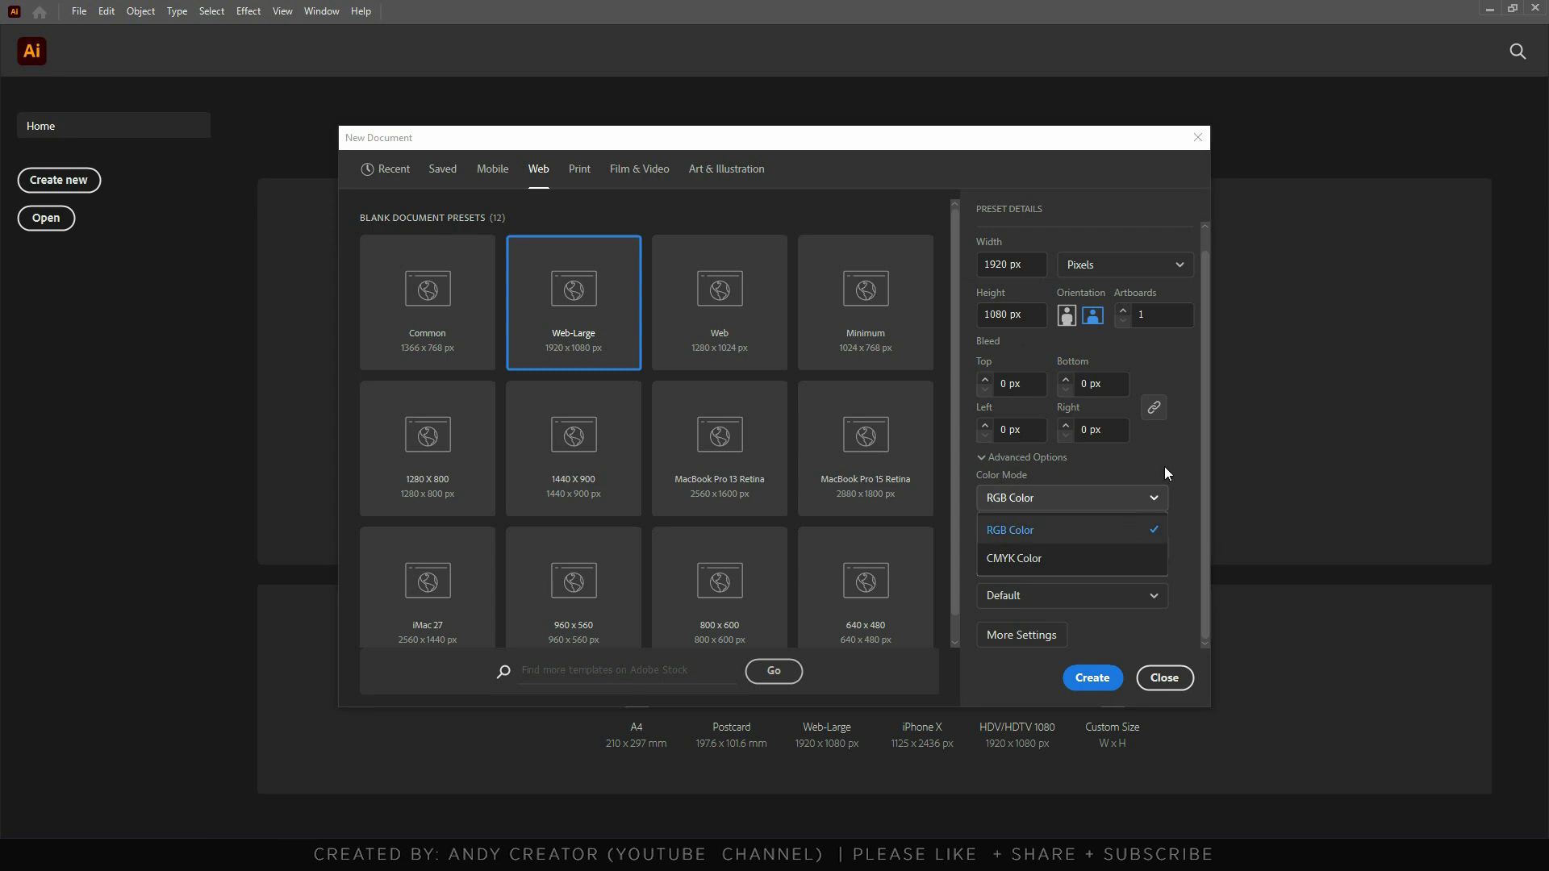
pyautogui.click(1026, 457)
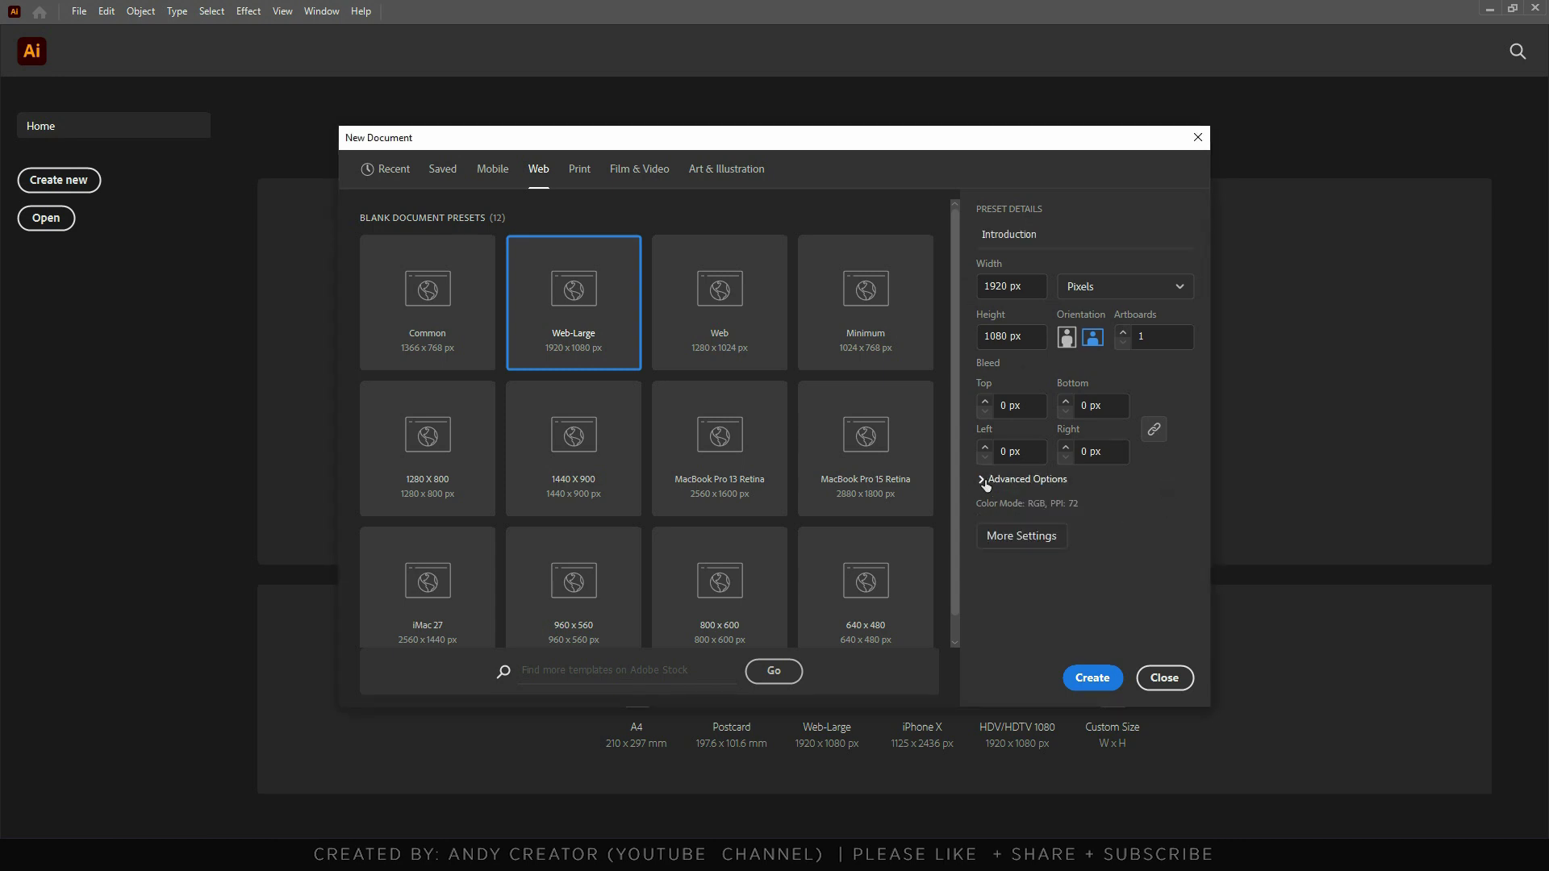
pyautogui.click(1026, 479)
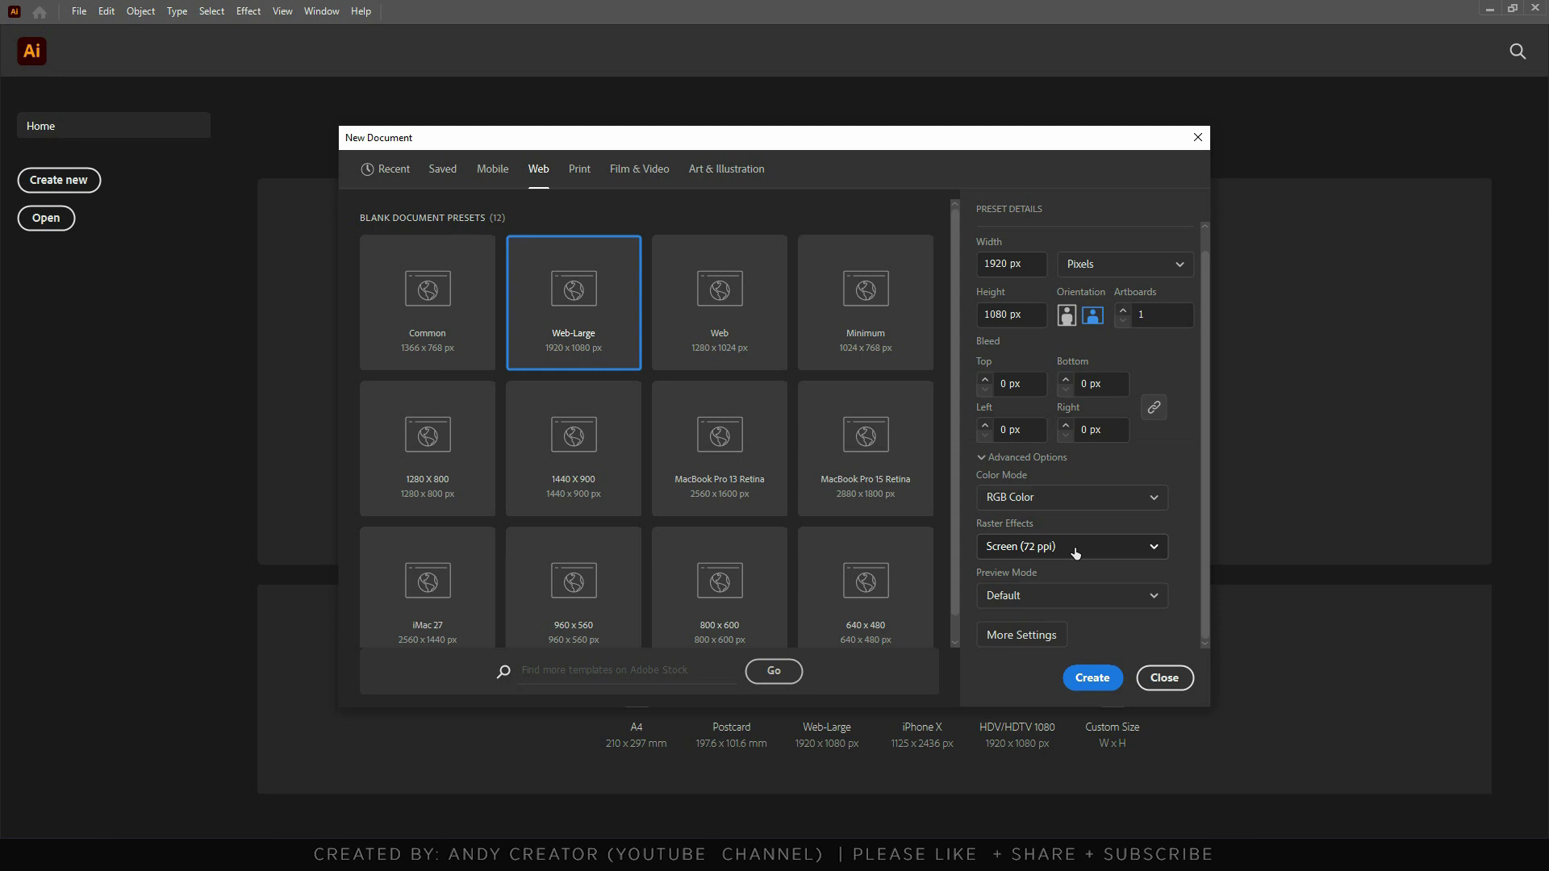
pyautogui.click(1075, 547)
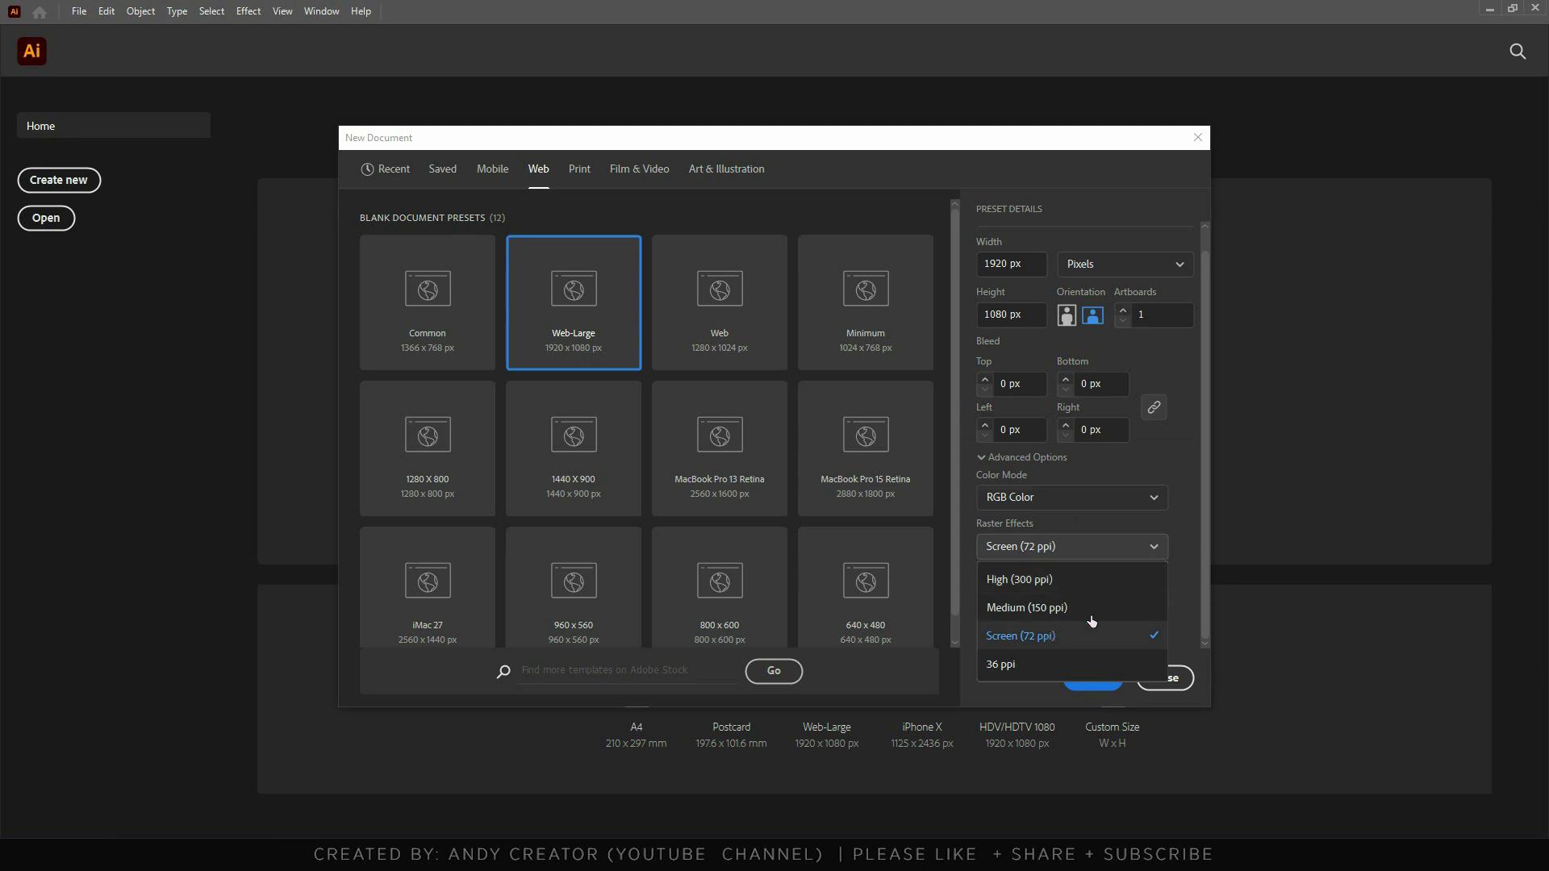
pyautogui.click(1176, 532)
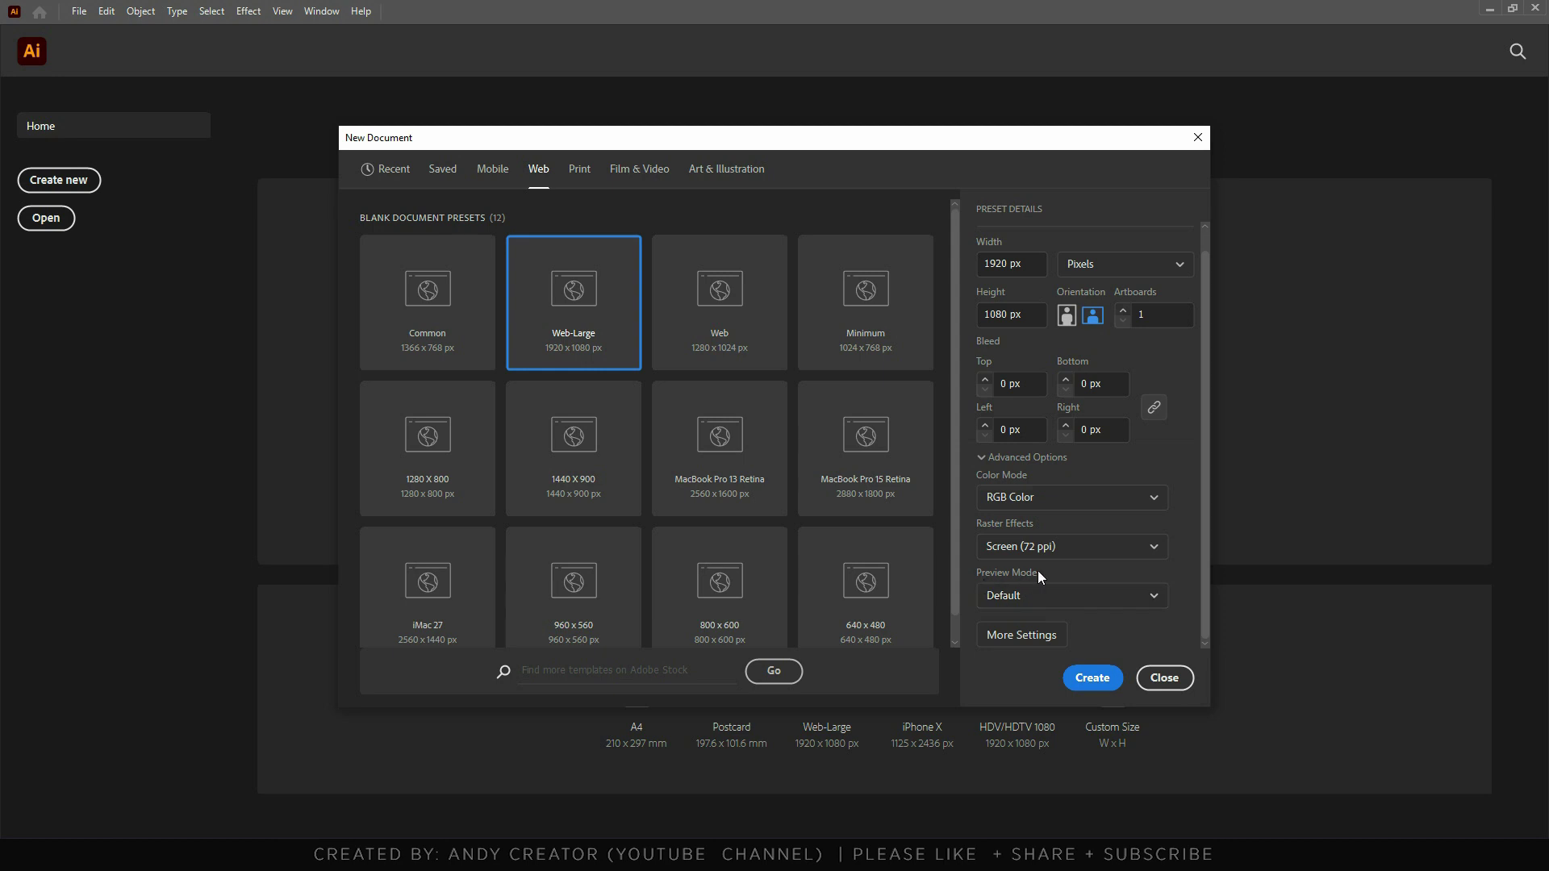
pyautogui.click(1042, 594)
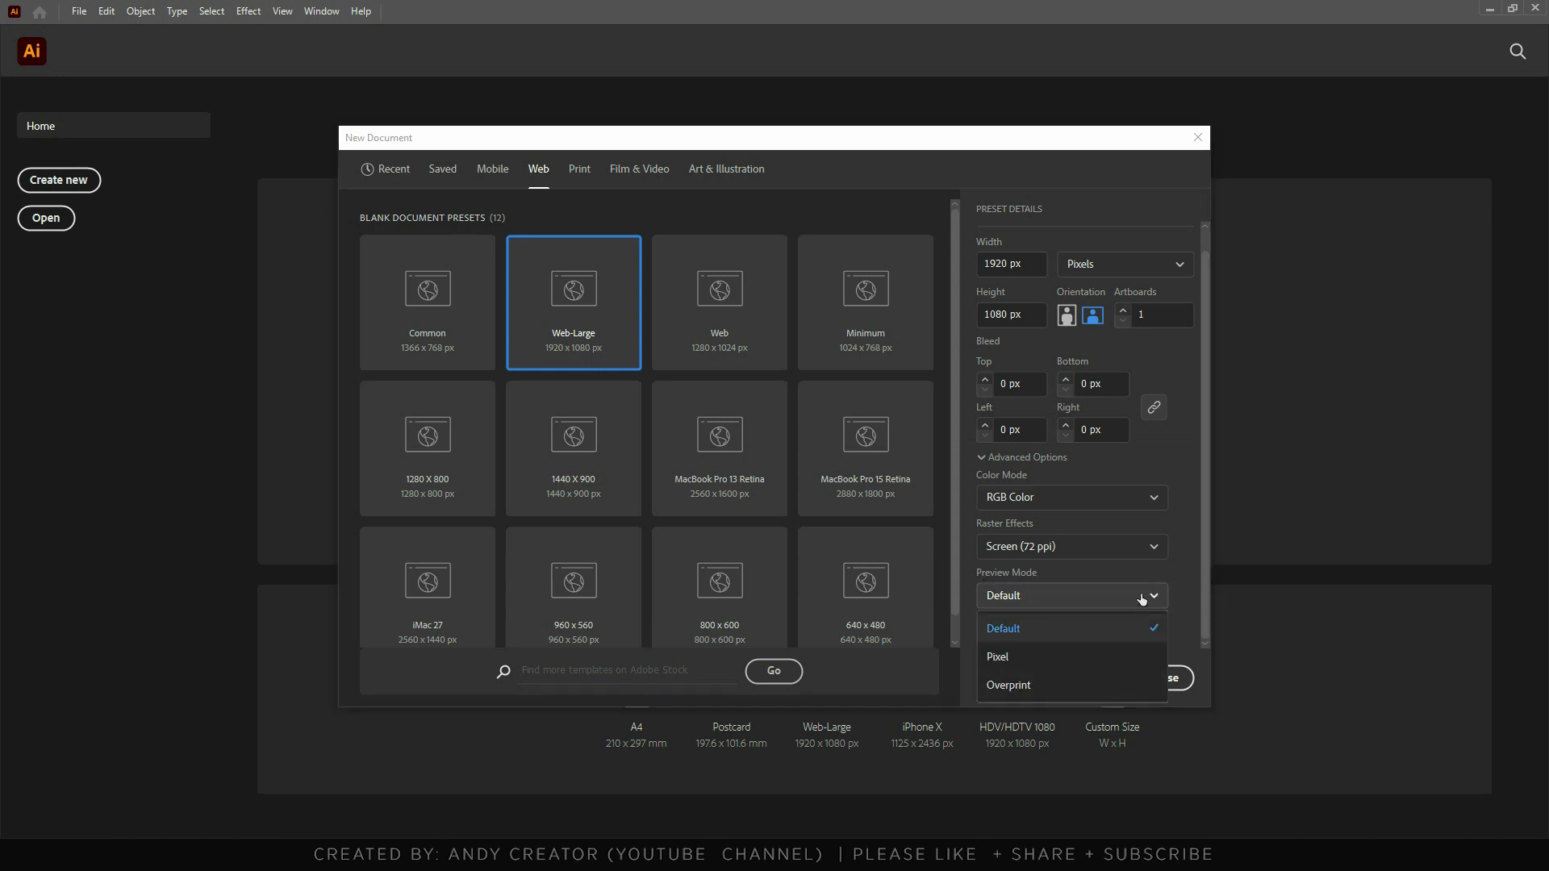
pyautogui.click(1177, 574)
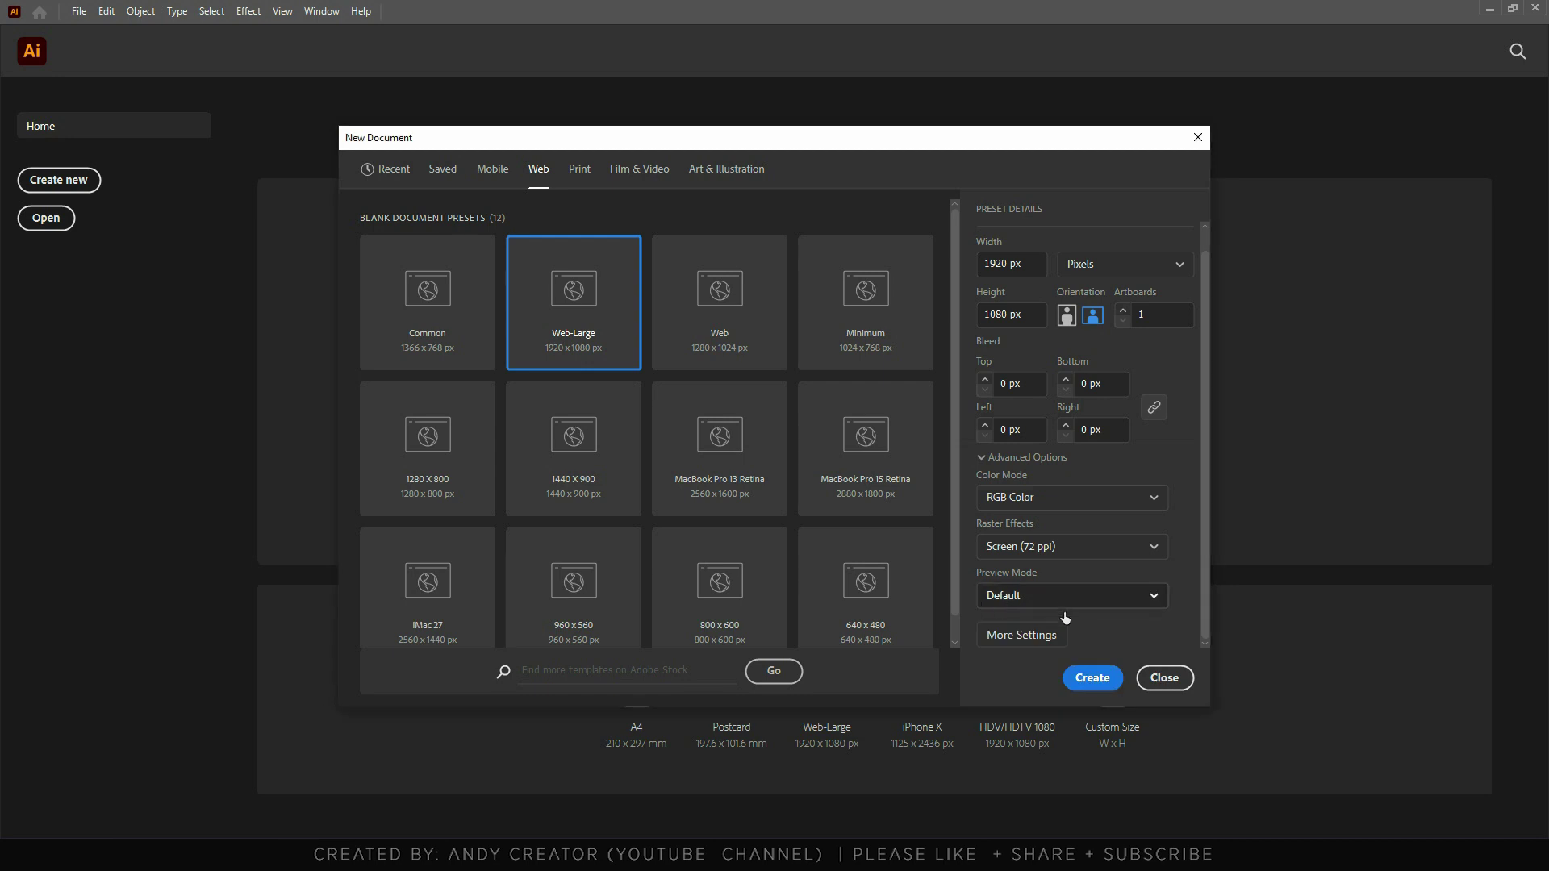
# Create the Introduction document, toggle the document properties, and bring up the workspace list.
pyautogui.click(1093, 678)
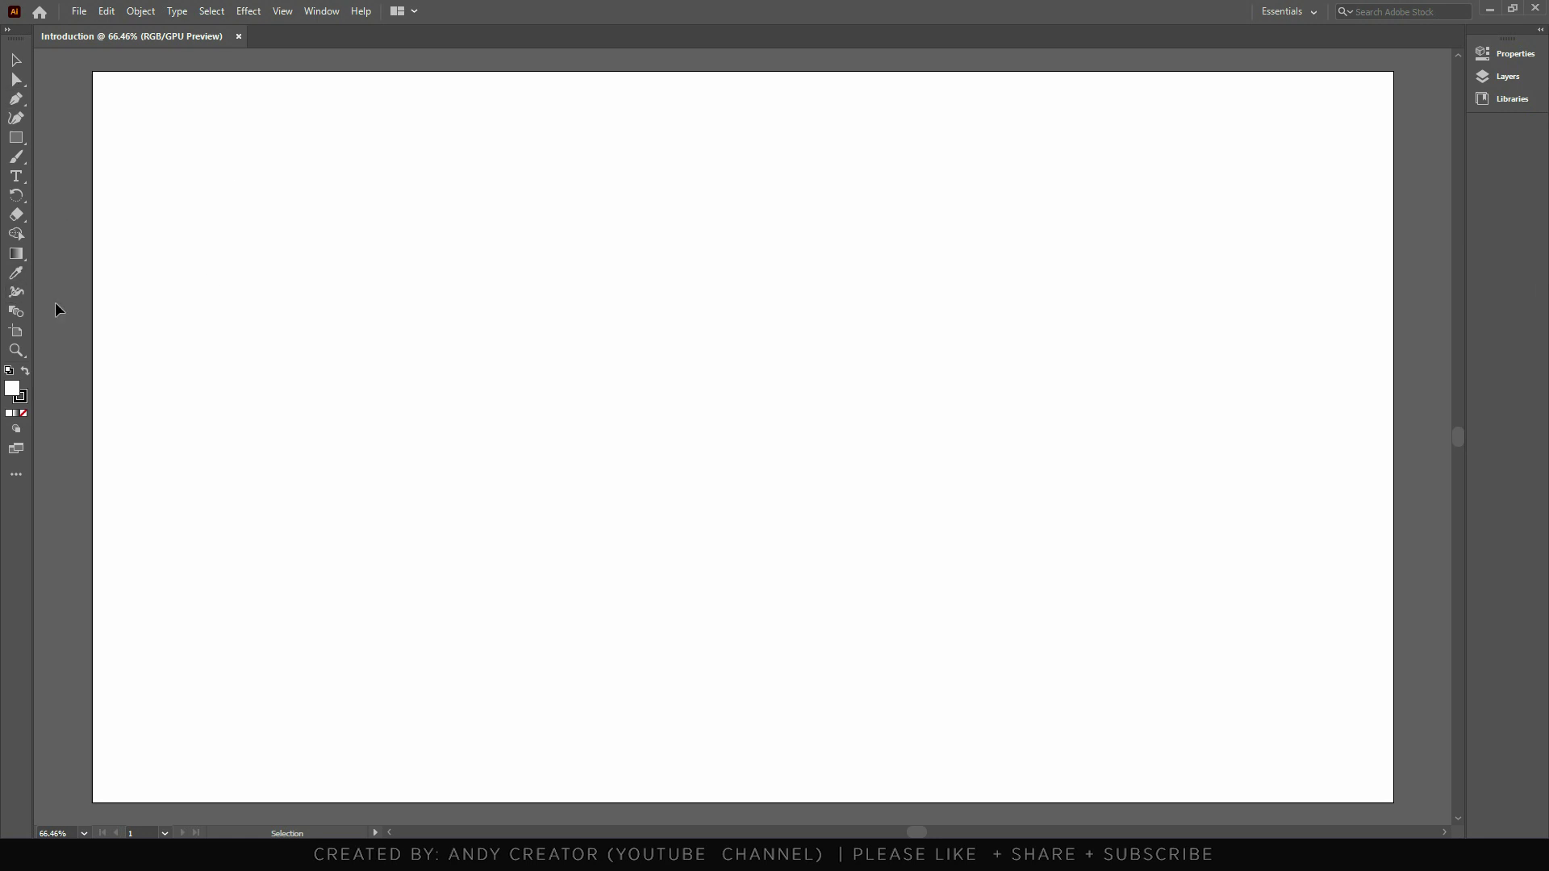
pyautogui.press('a')
pyautogui.click(1515, 55)
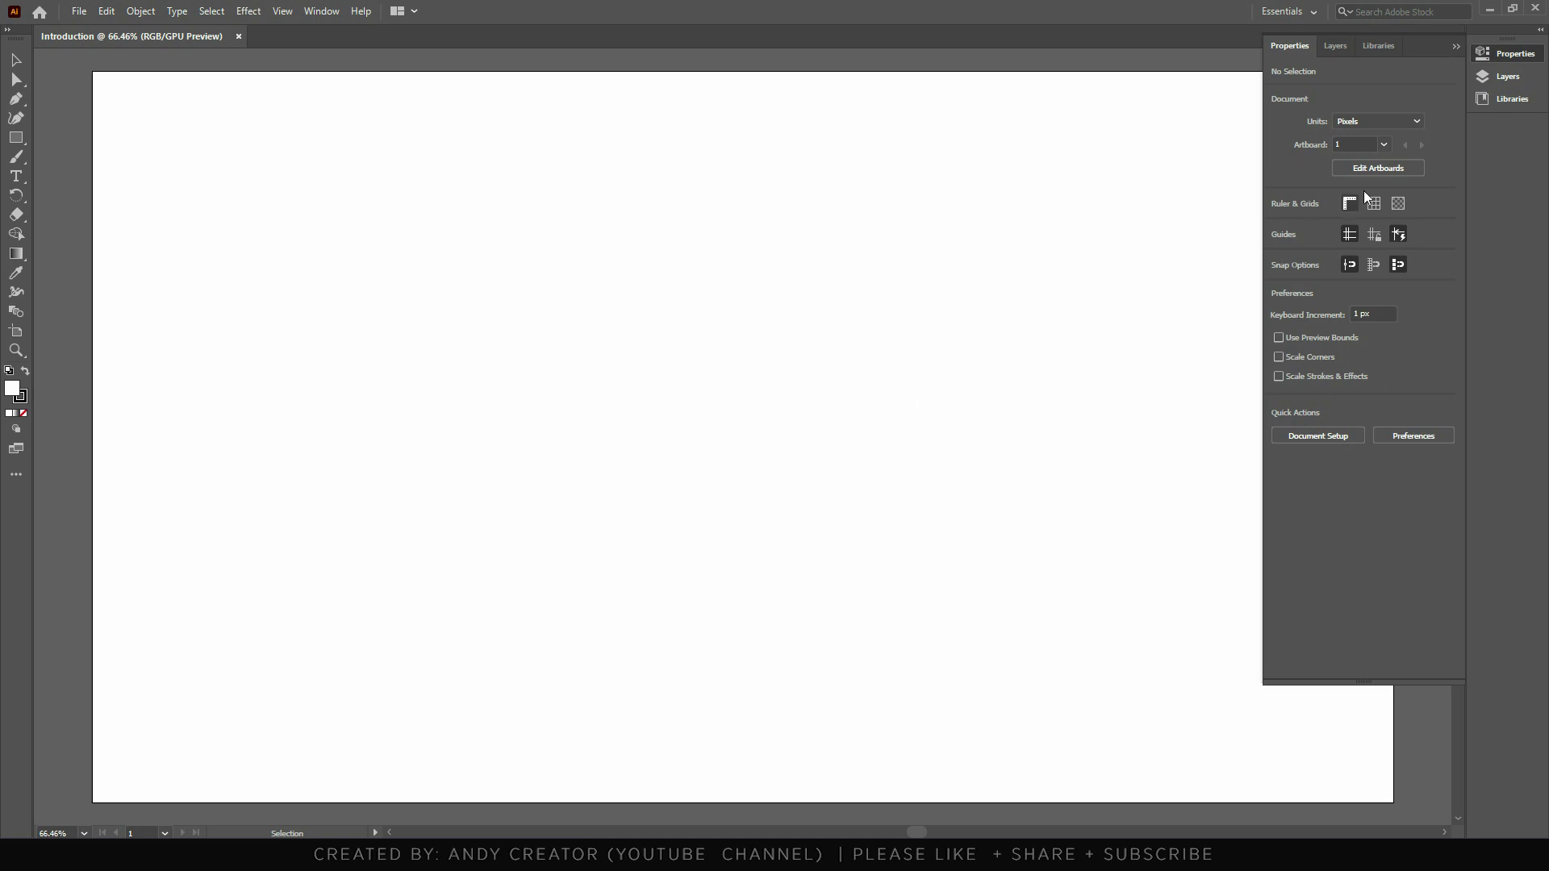
pyautogui.click(1504, 52)
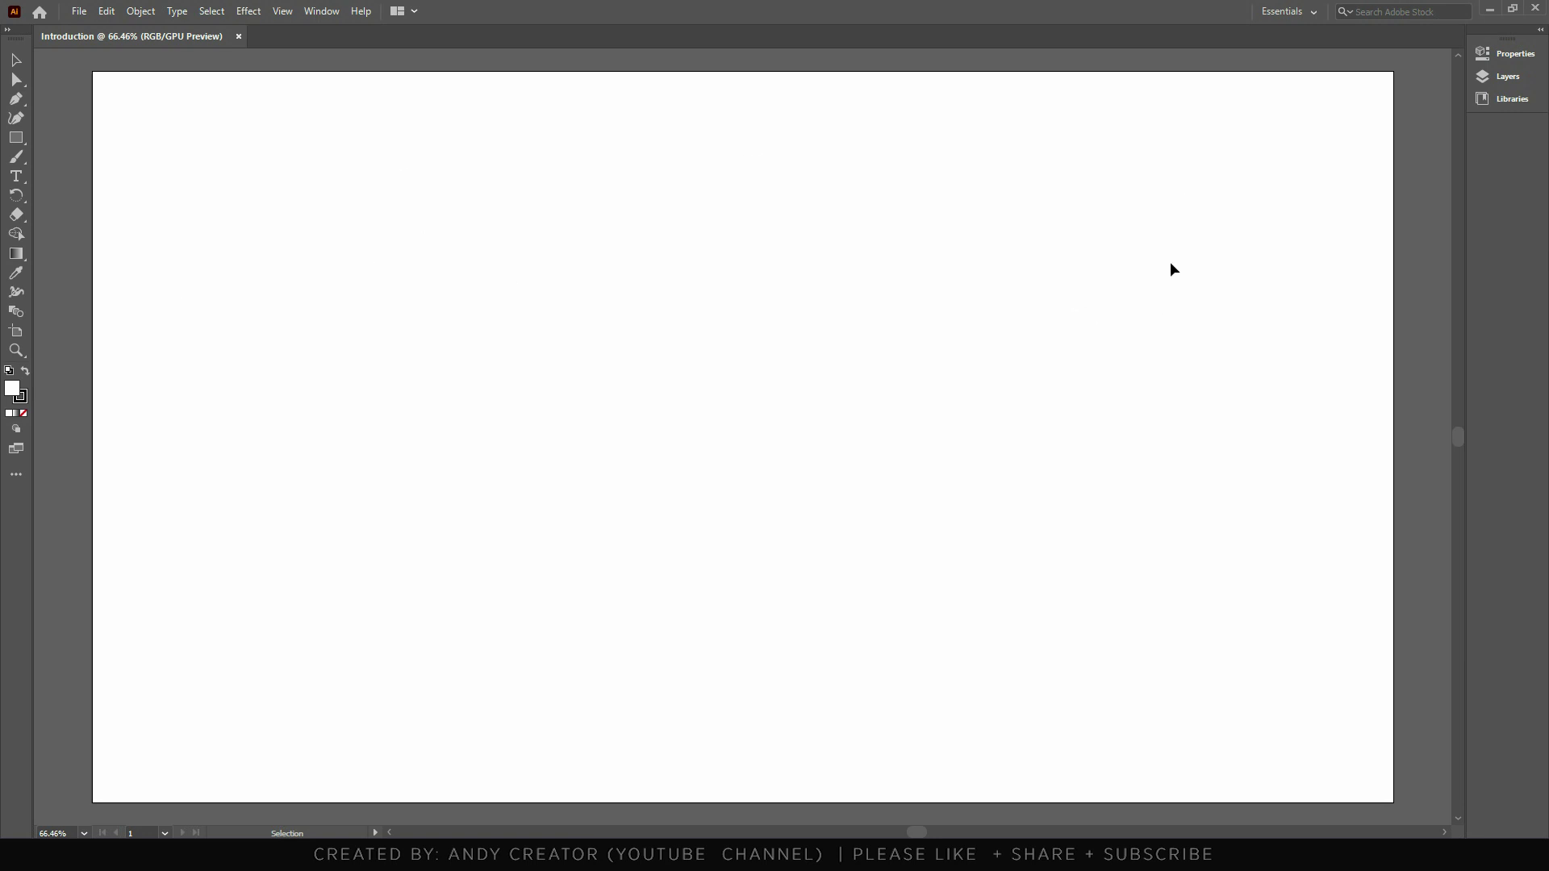
pyautogui.click(1295, 15)
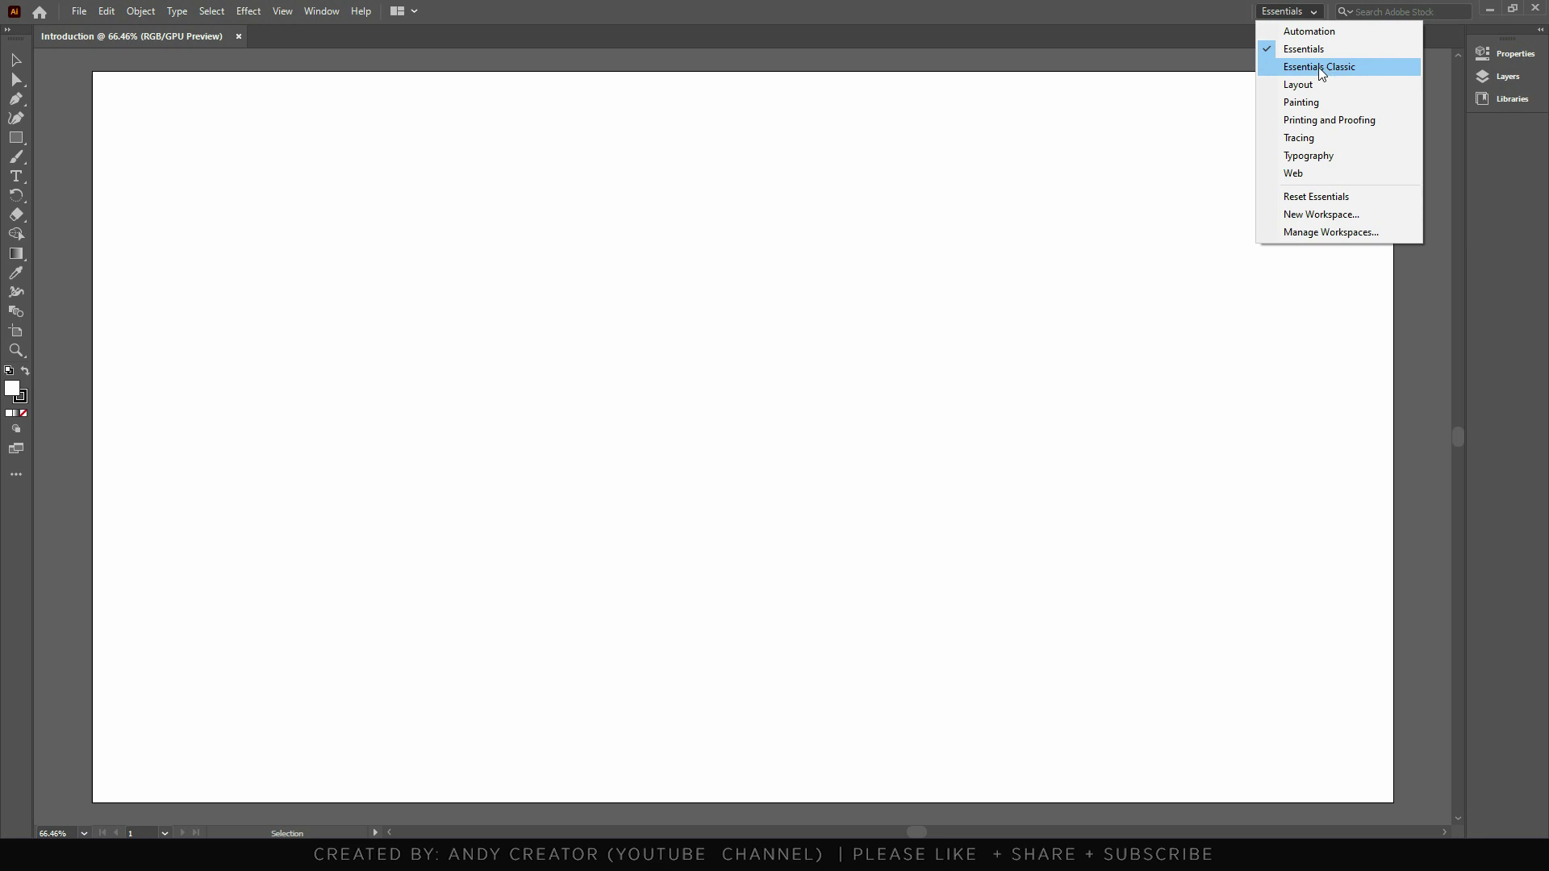
# Try the Essentials Classic workspace and its panel docks, then return to Essentials.
pyautogui.click(1319, 69)
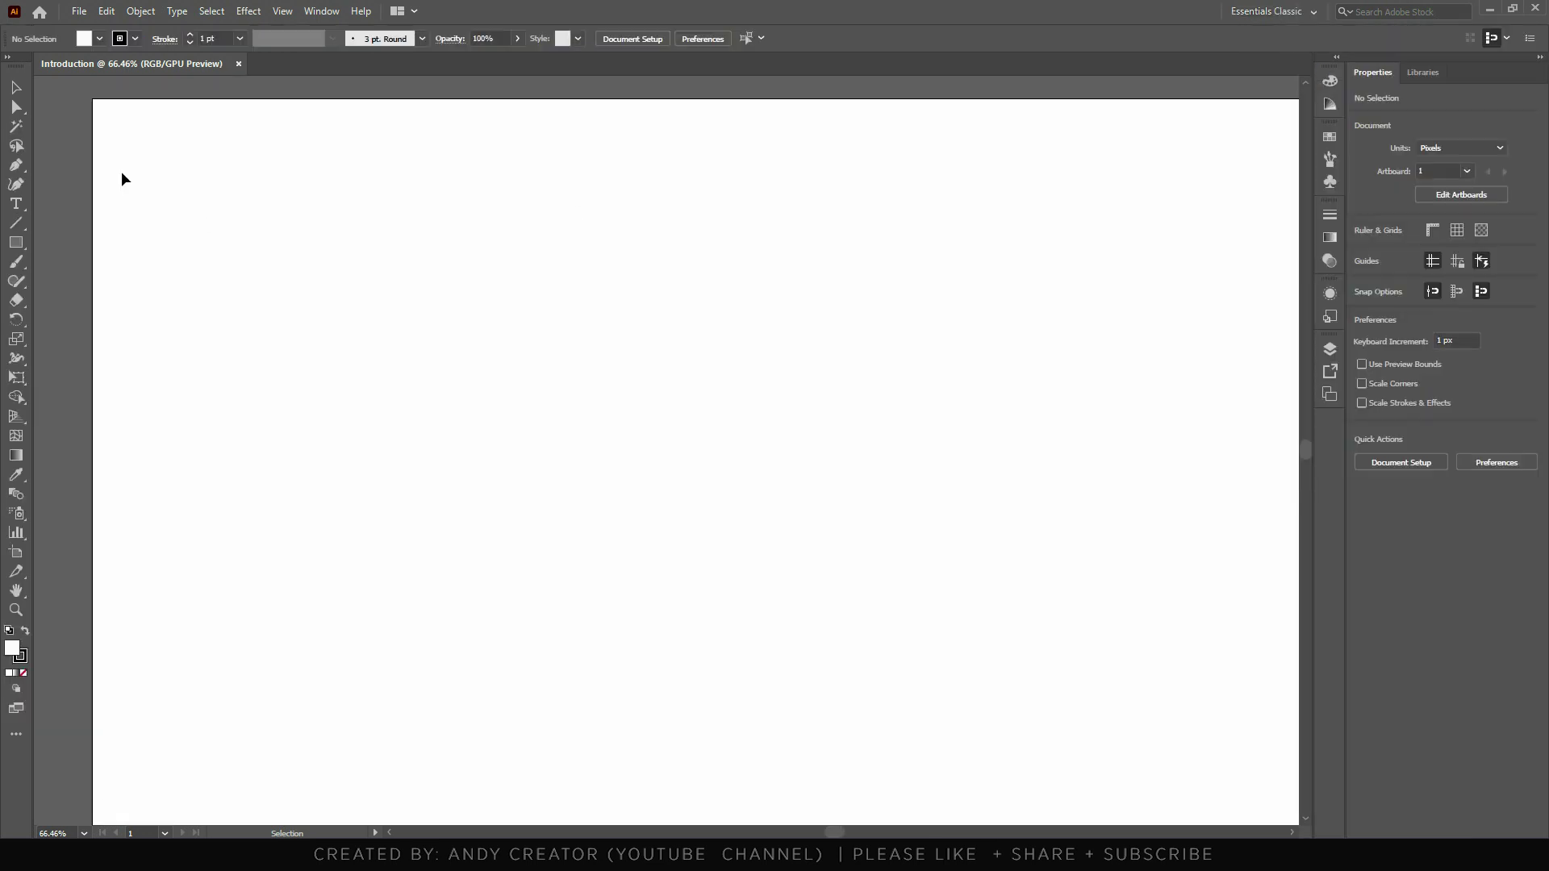
pyautogui.click(1337, 59)
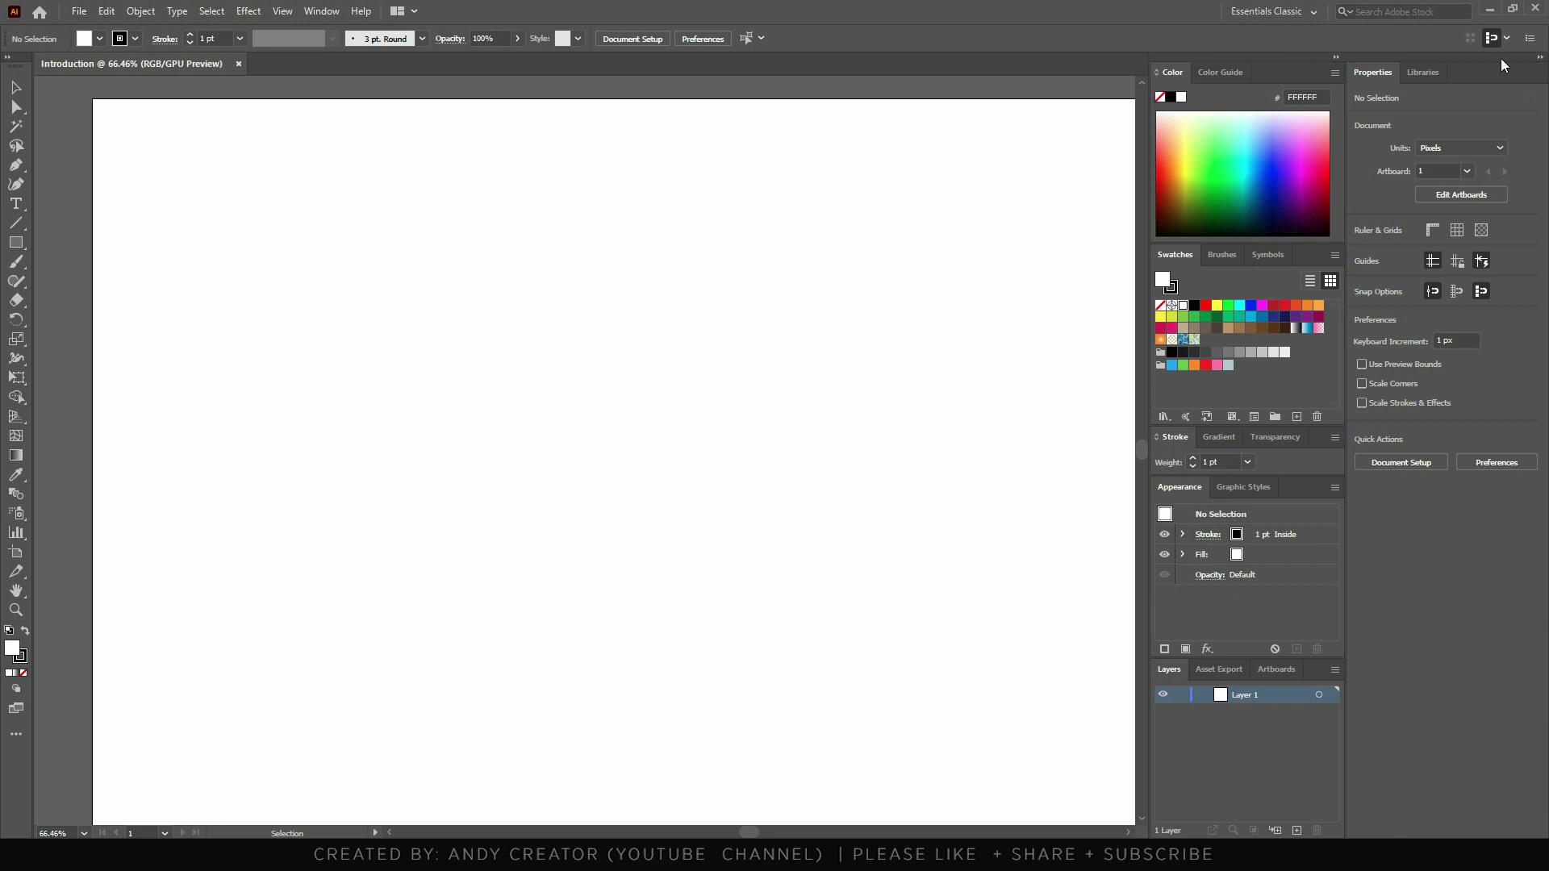
pyautogui.click(1540, 59)
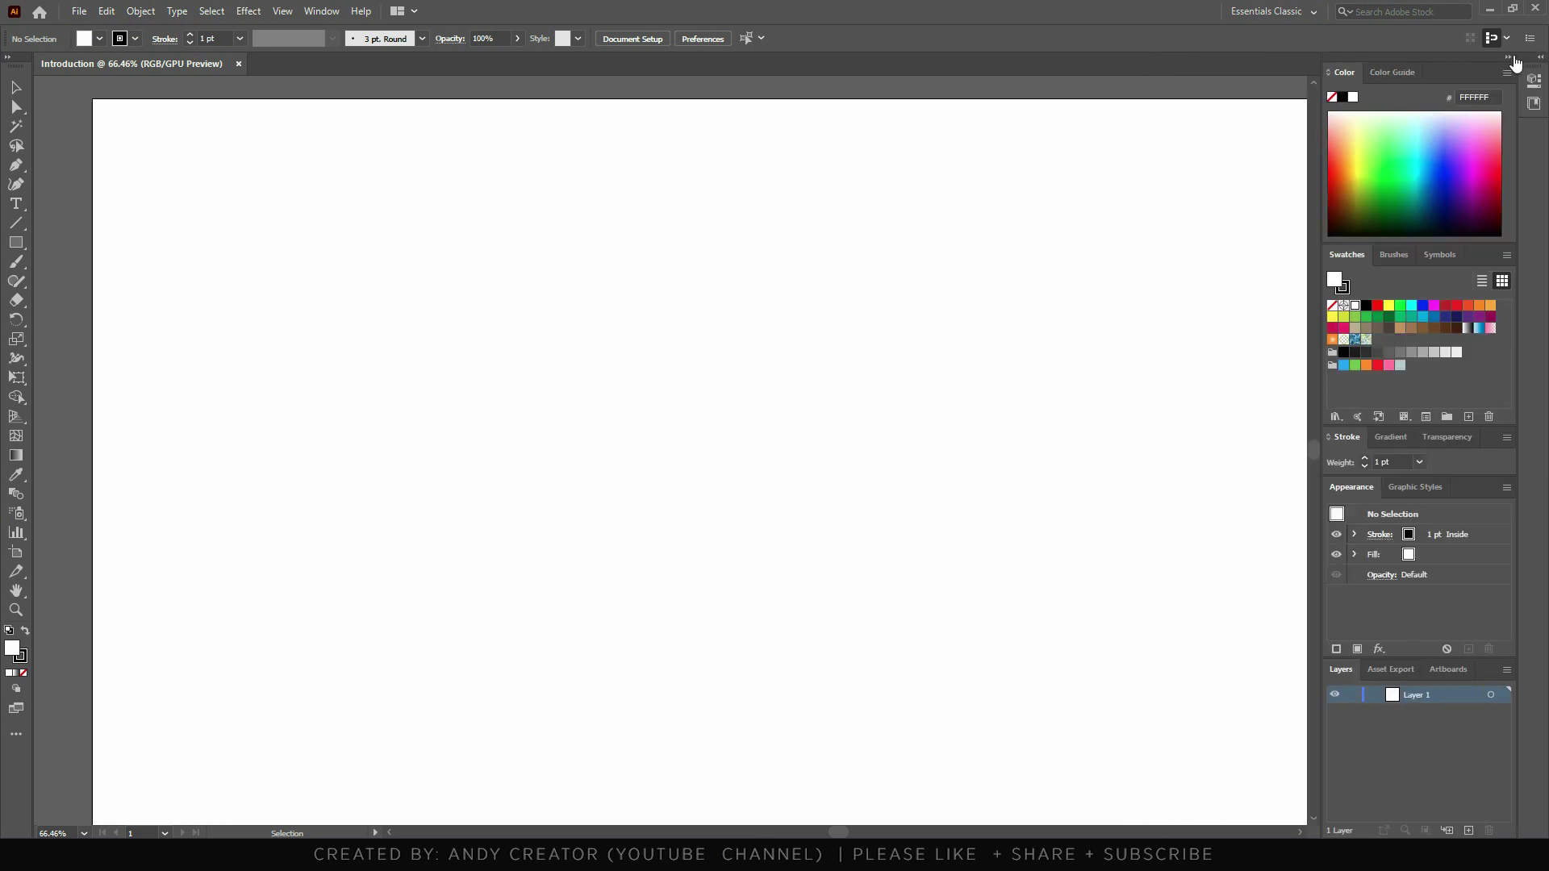
pyautogui.click(1508, 58)
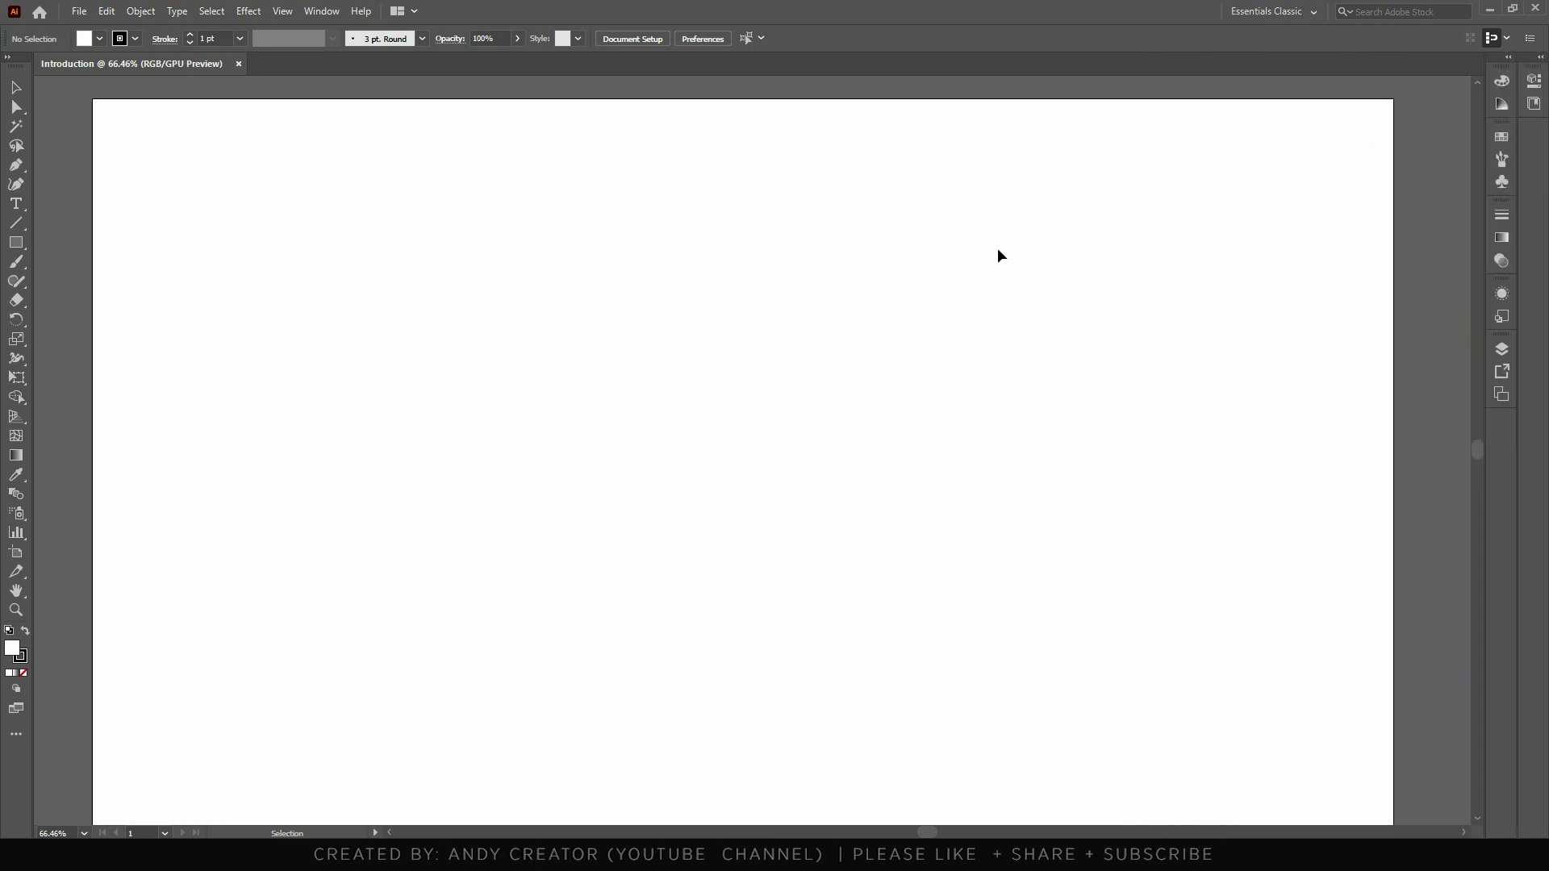
pyautogui.click(1282, 21)
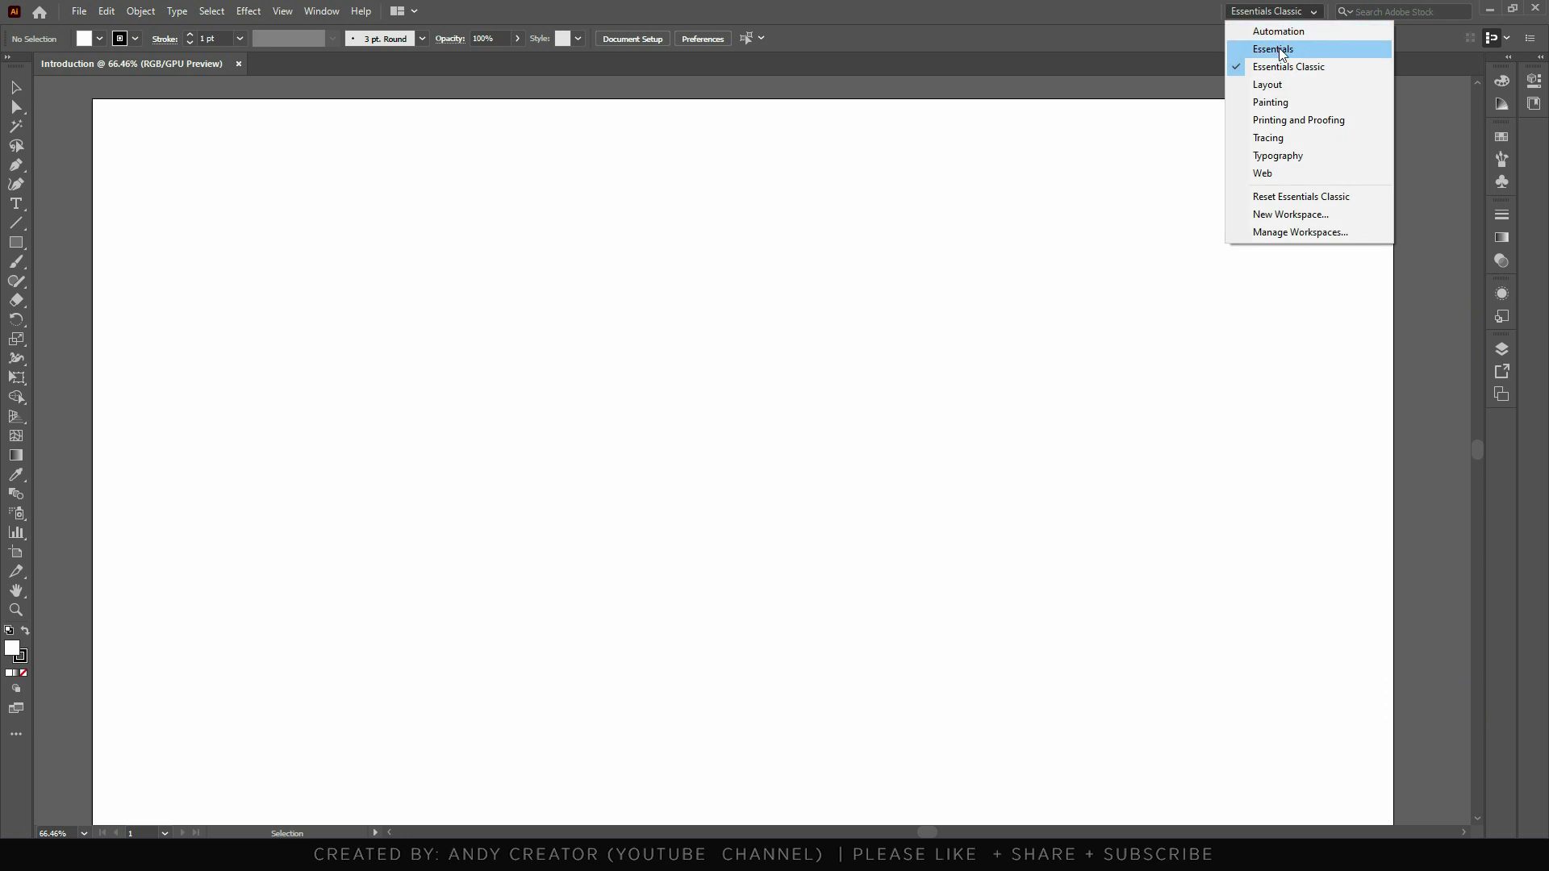
pyautogui.click(1280, 50)
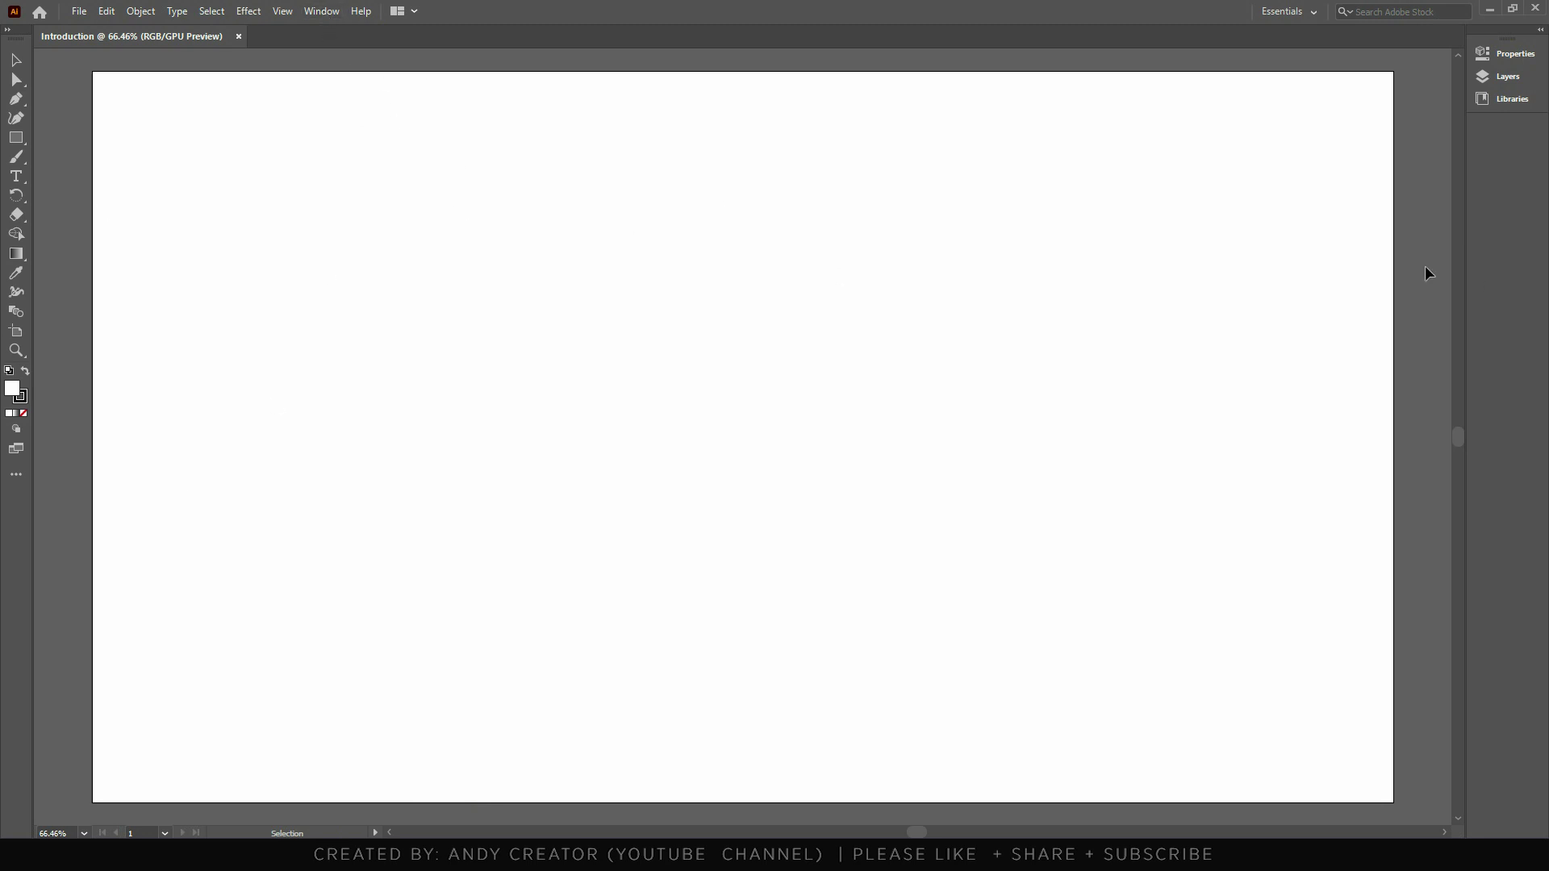
# Switch the toolbar to the Advanced tool set via Window > Toolbars.
pyautogui.click(321, 12)
pyautogui.moveTo(391, 147)
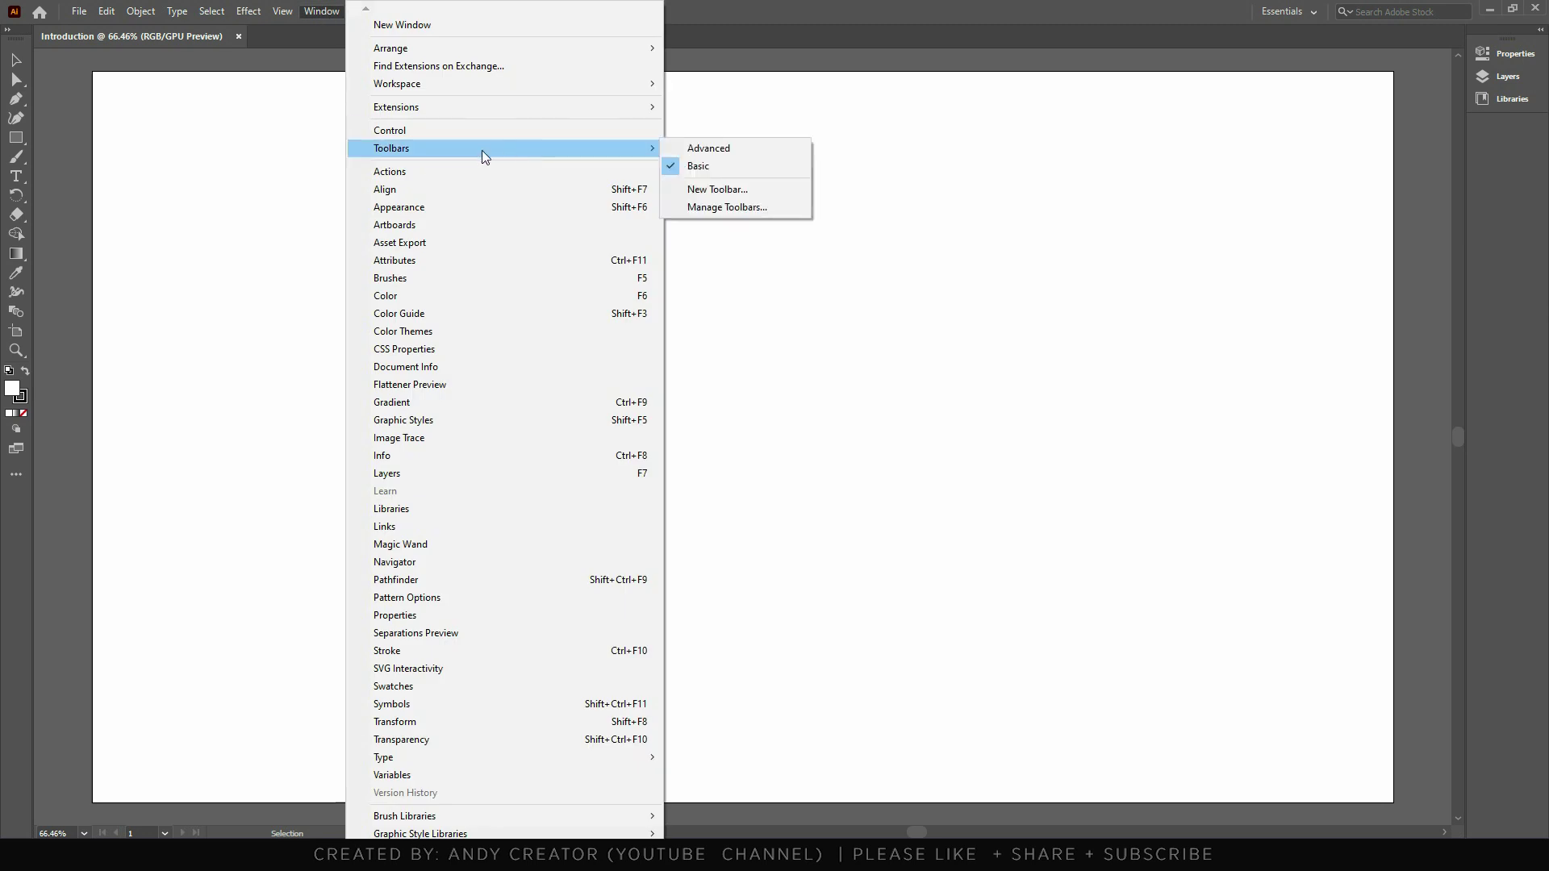
pyautogui.click(709, 148)
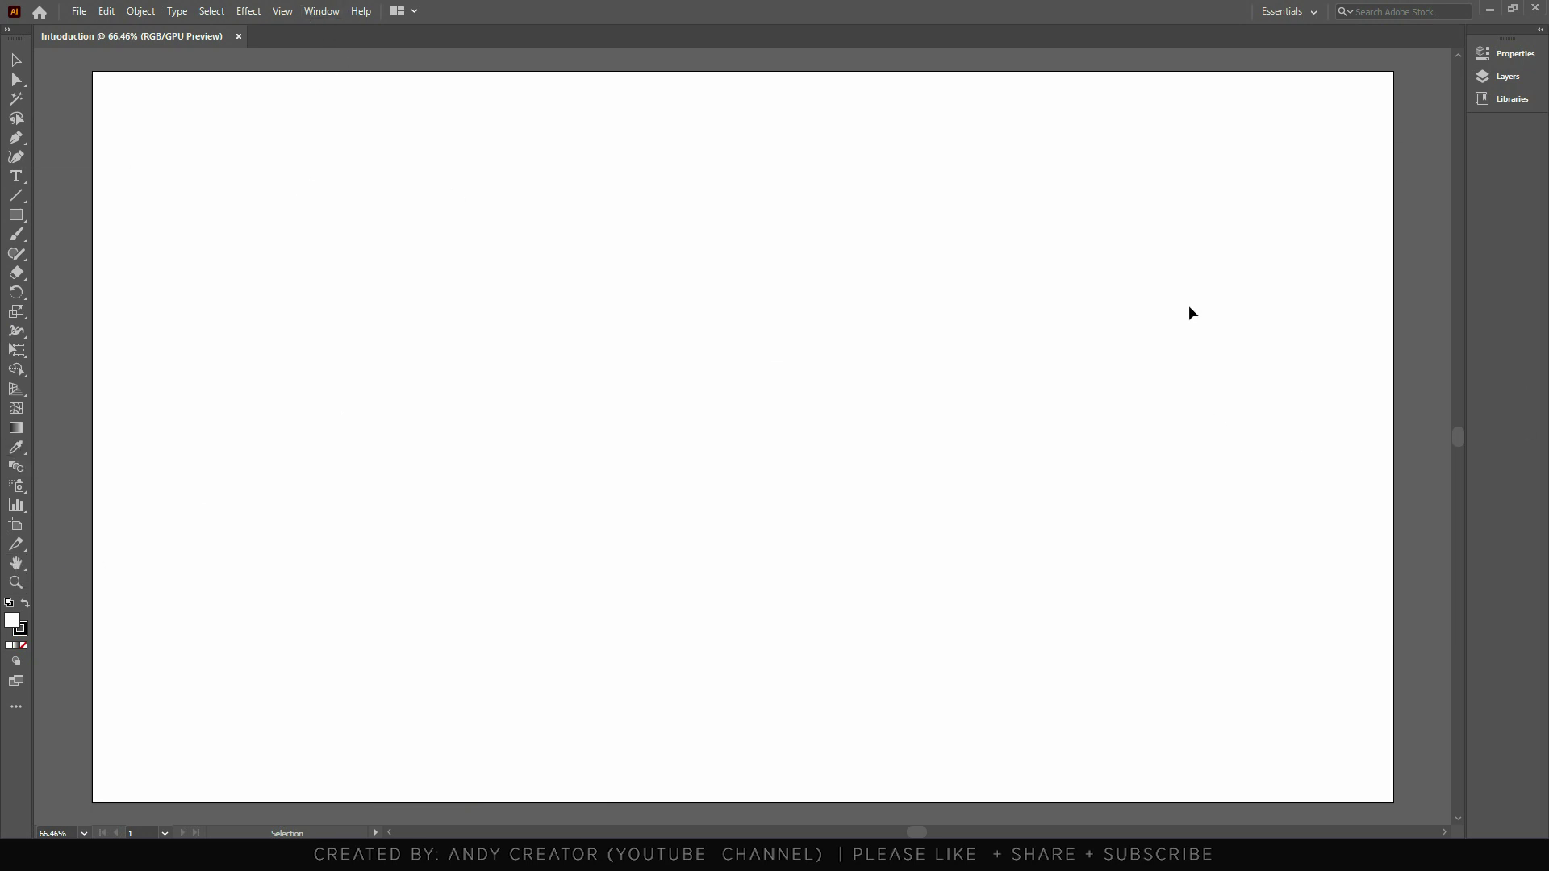
# Open the Align panel and move it over the right side of the artboard.
pyautogui.click(320, 15)
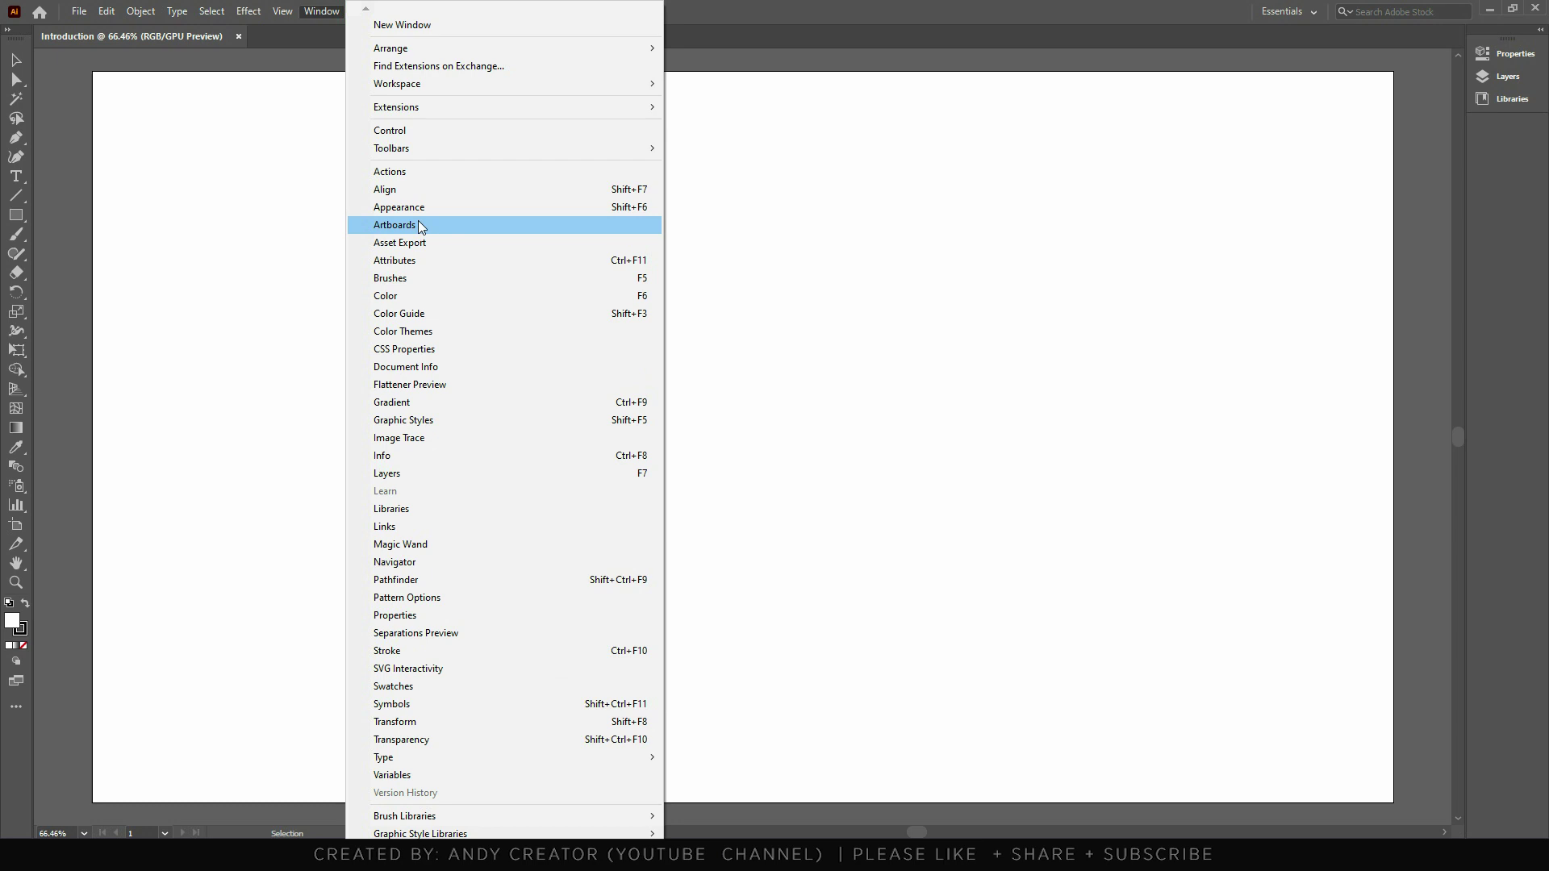
pyautogui.click(400, 191)
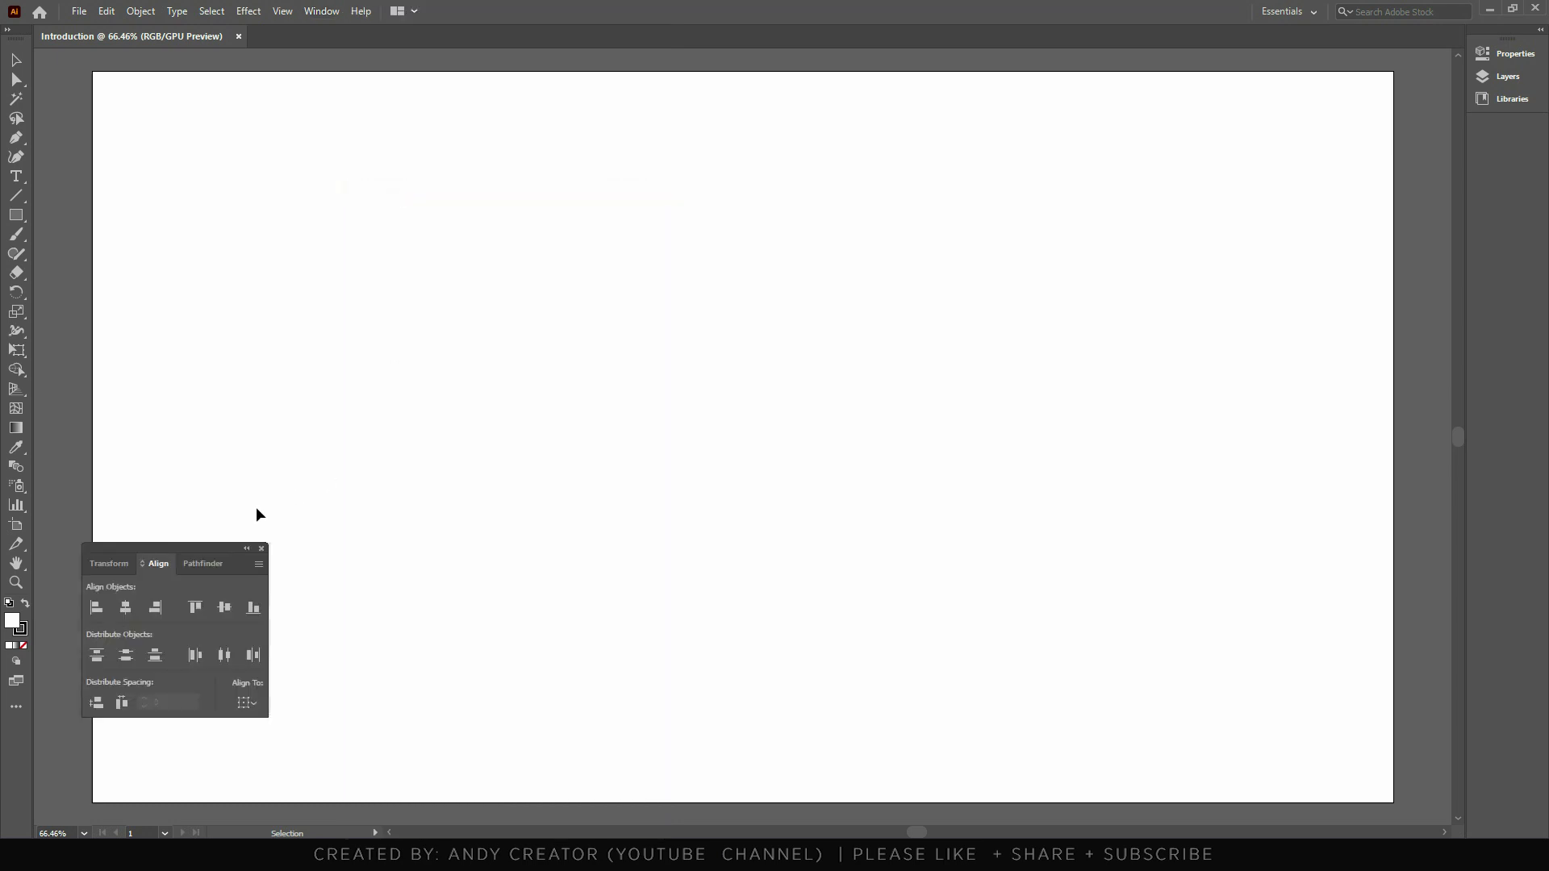
pyautogui.moveTo(200, 549); pyautogui.dragTo(1242, 186)
# Open the Color panel and group it beneath the Align panel.
pyautogui.click(316, 12)
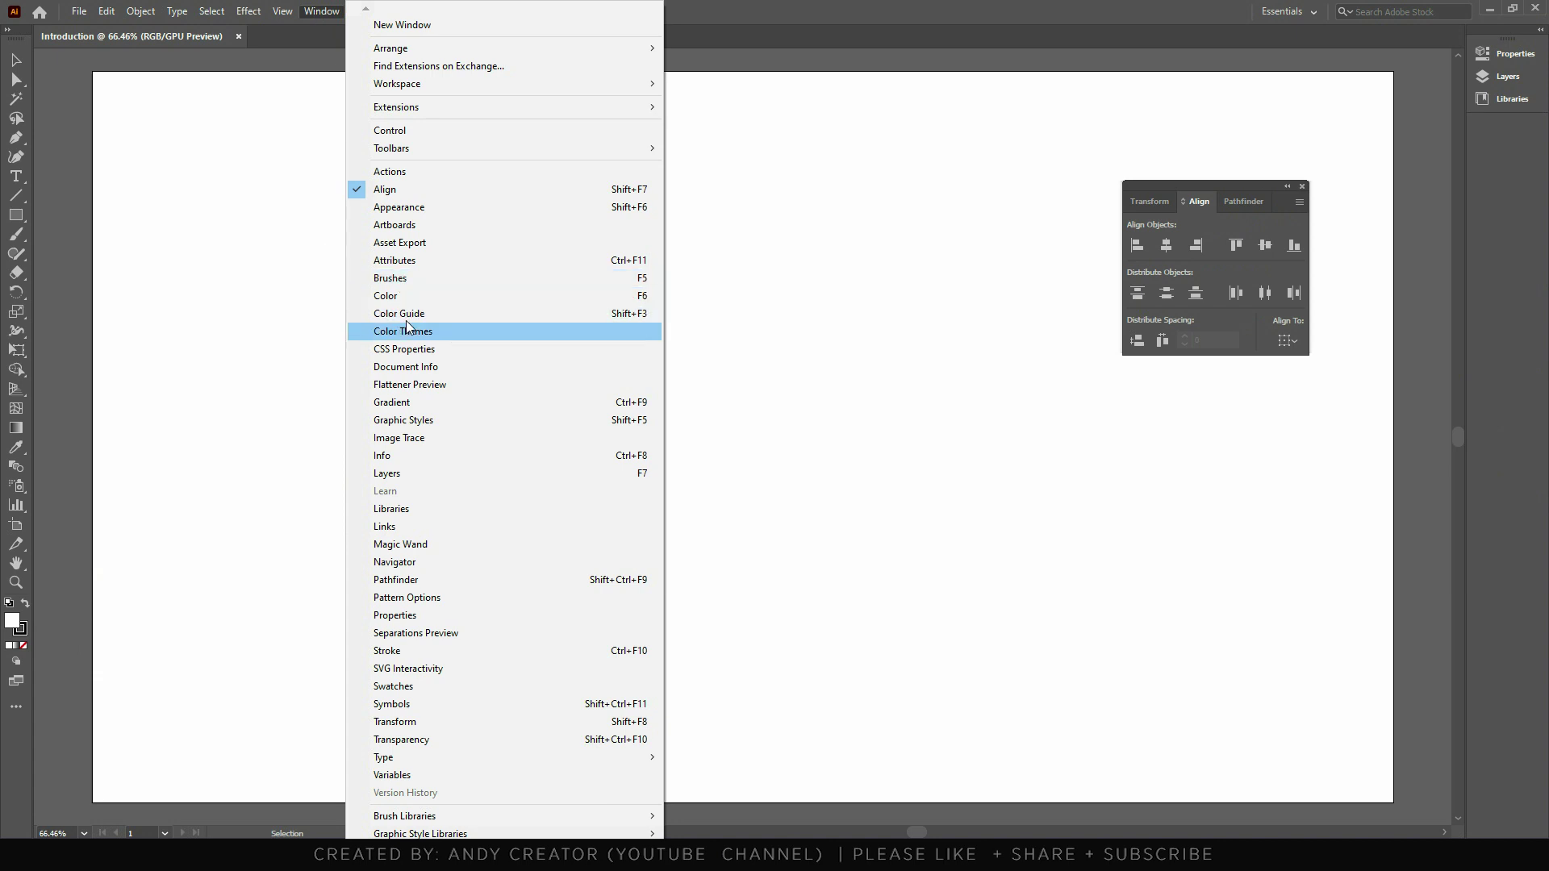
pyautogui.click(404, 298)
pyautogui.moveTo(857, 79)
pyautogui.mouseDown()
pyautogui.moveTo(1178, 381)
pyautogui.moveTo(1207, 356)
pyautogui.mouseUp()
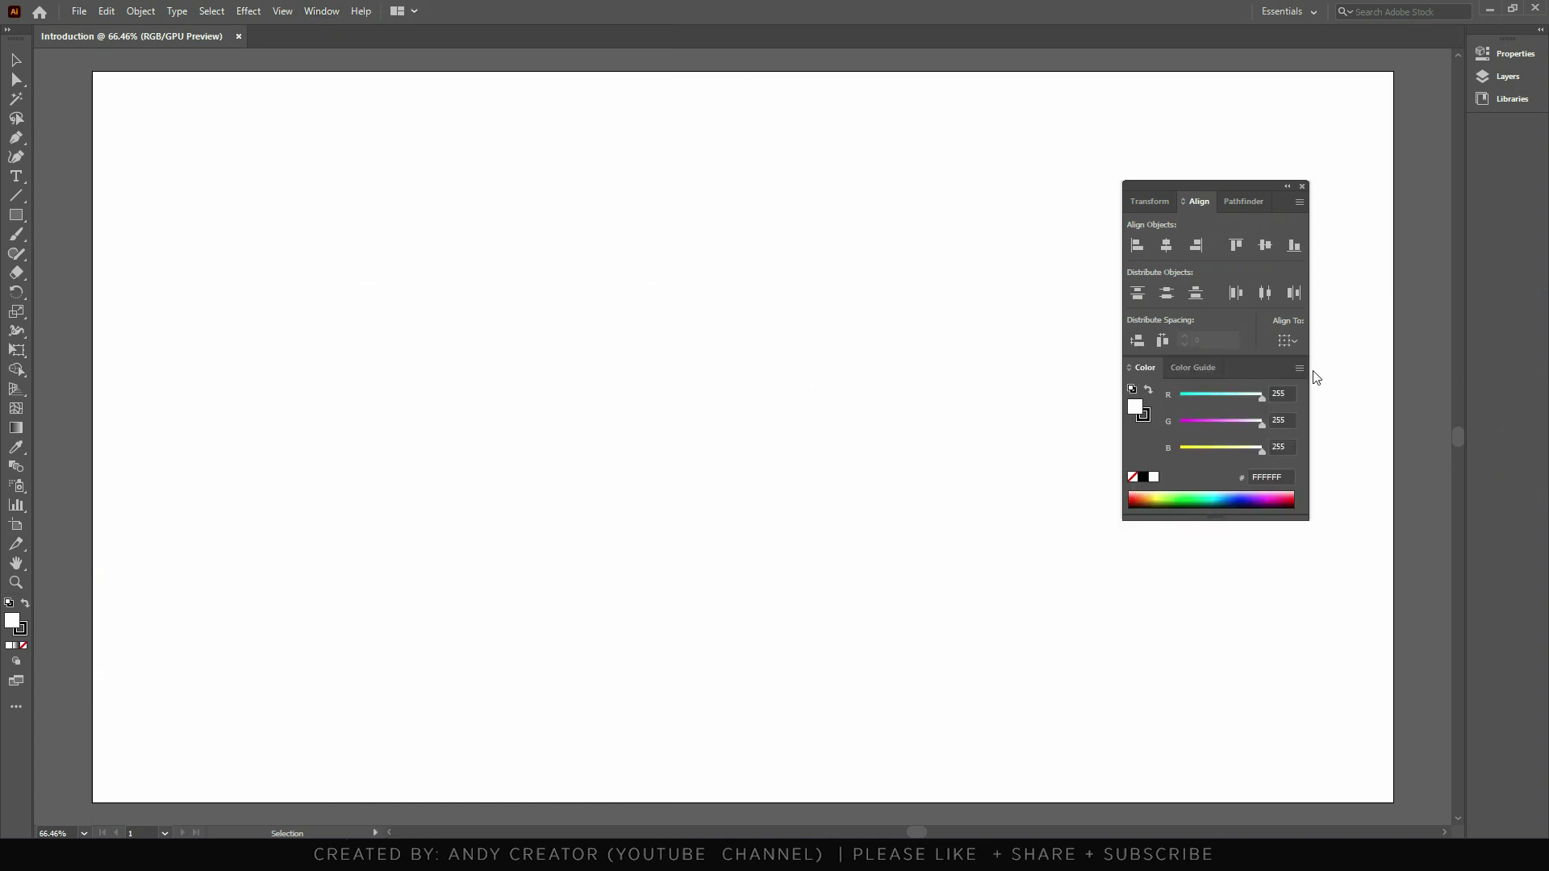
pyautogui.moveTo(1233, 187)
pyautogui.mouseDown()
pyautogui.moveTo(1129, 163)
pyautogui.moveTo(1220, 168)
pyautogui.mouseUp()
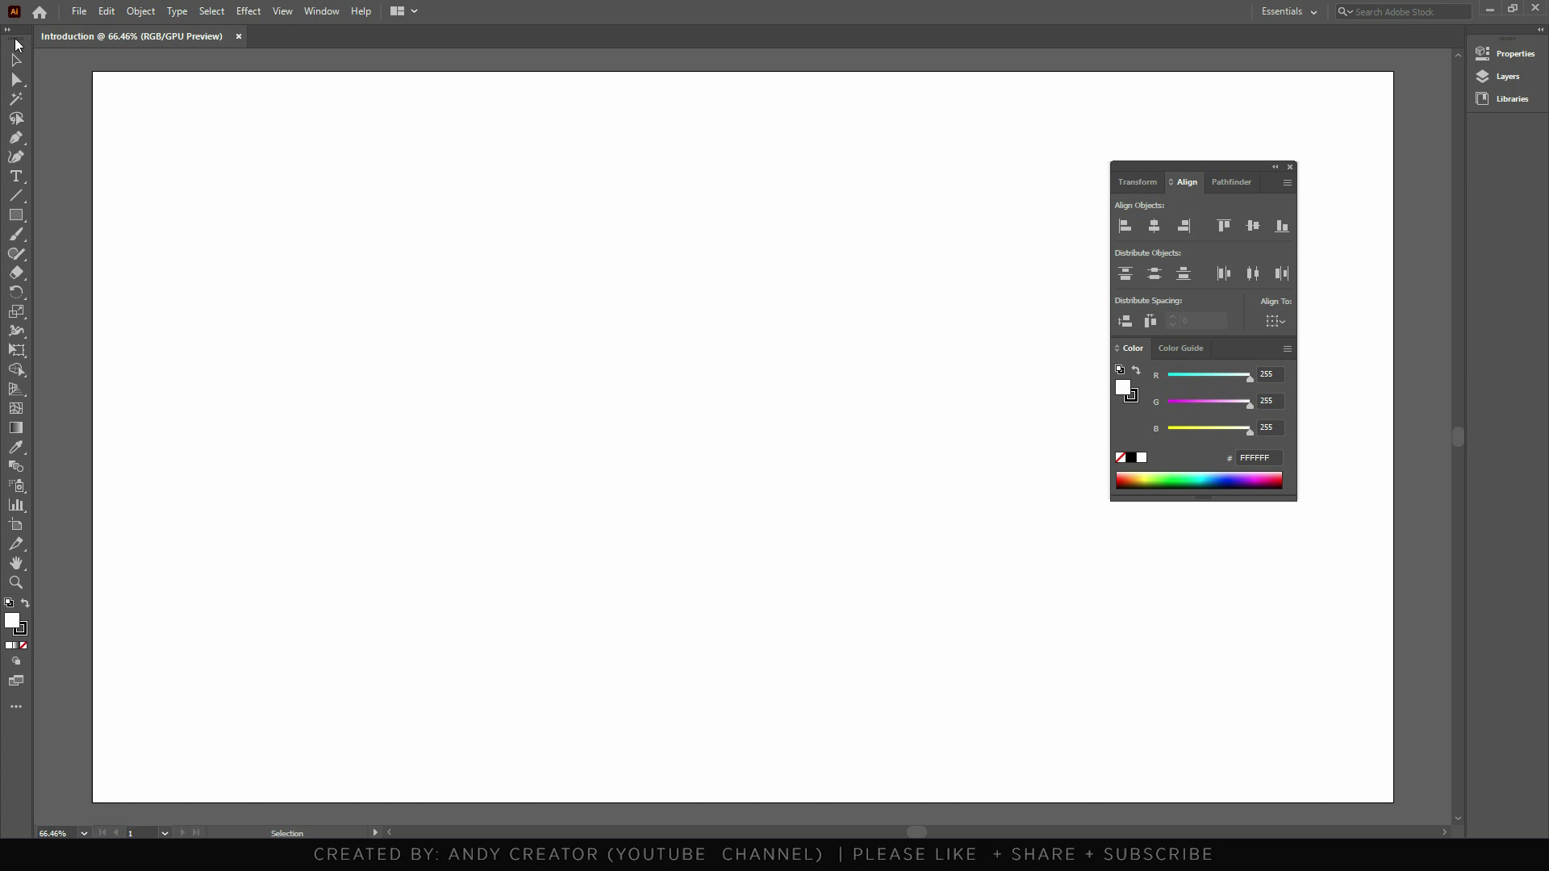
pyautogui.moveTo(15, 39)
pyautogui.mouseDown()
pyautogui.moveTo(194, 115)
pyautogui.moveTo(175, 90)
pyautogui.mouseUp()
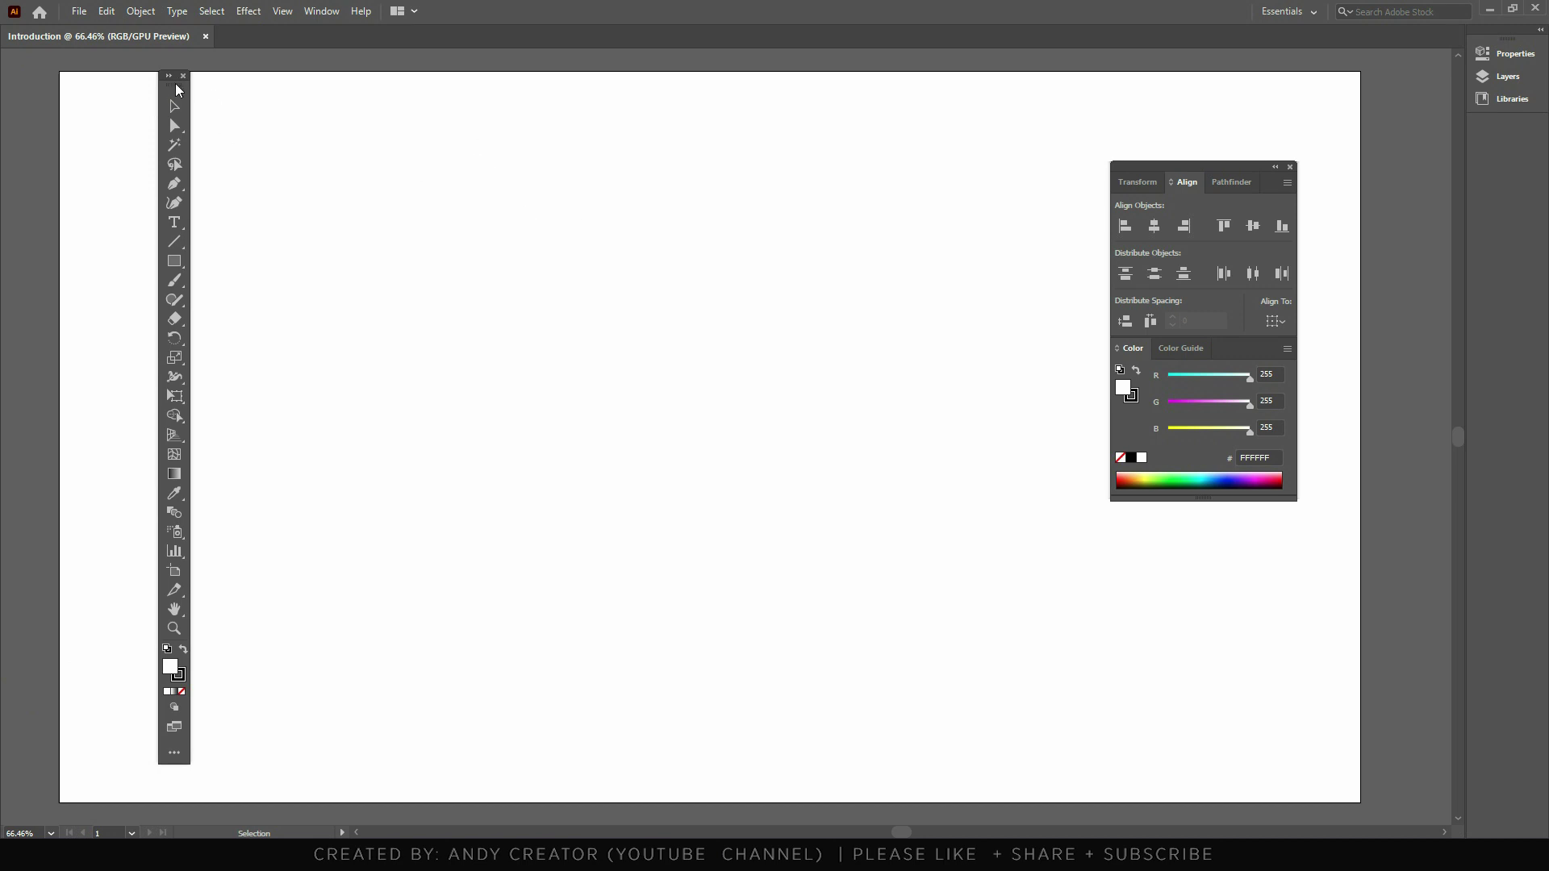
pyautogui.moveTo(178, 89); pyautogui.dragTo(3, 104)
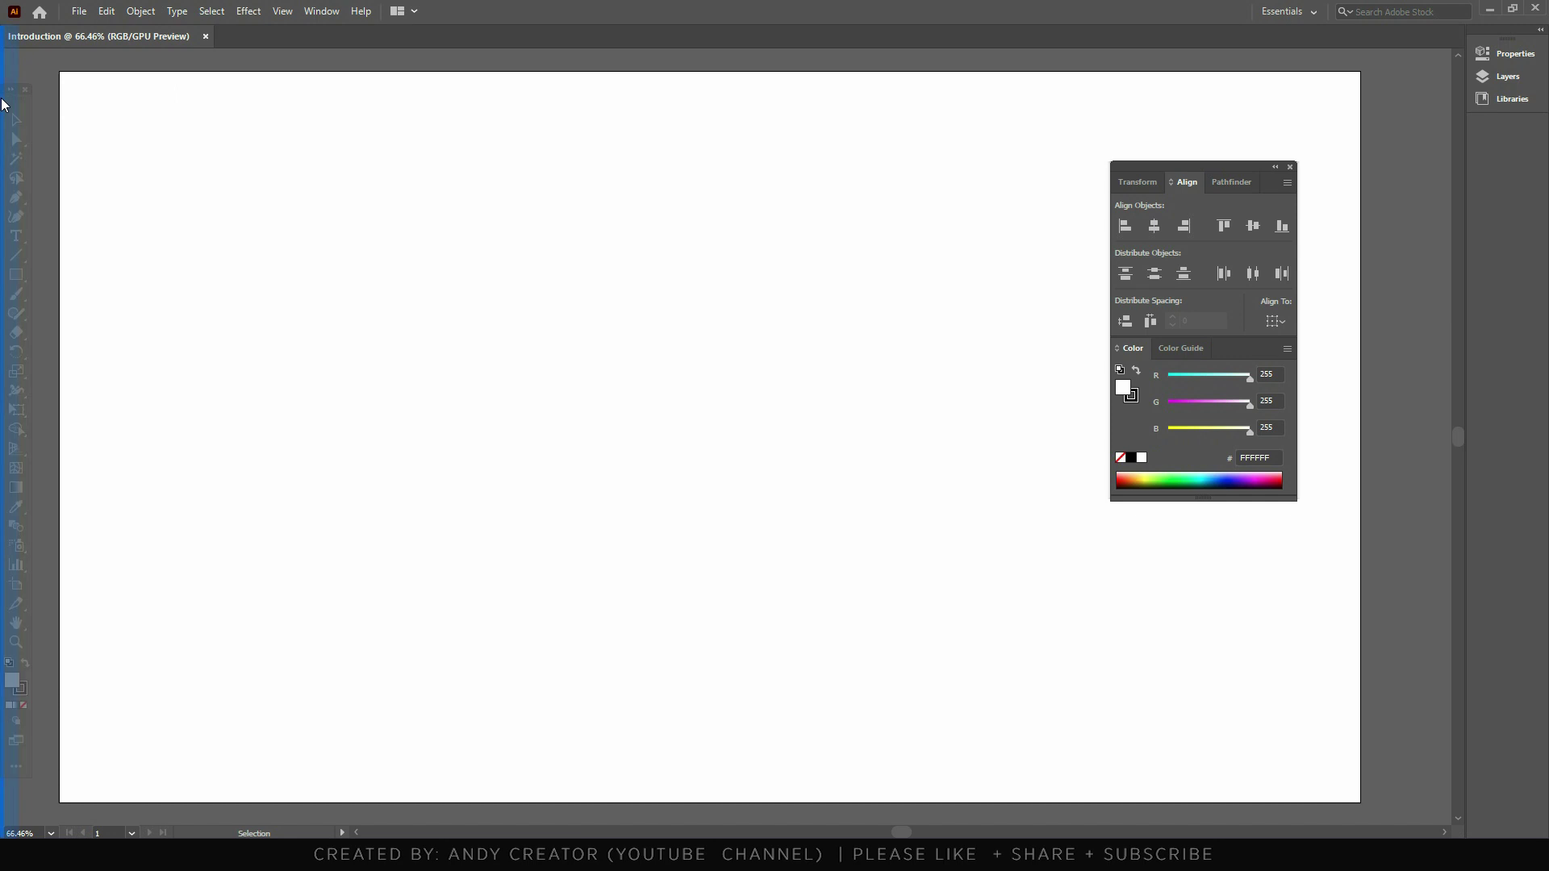
pyautogui.moveTo(3, 104); pyautogui.dragTo(3, 104)
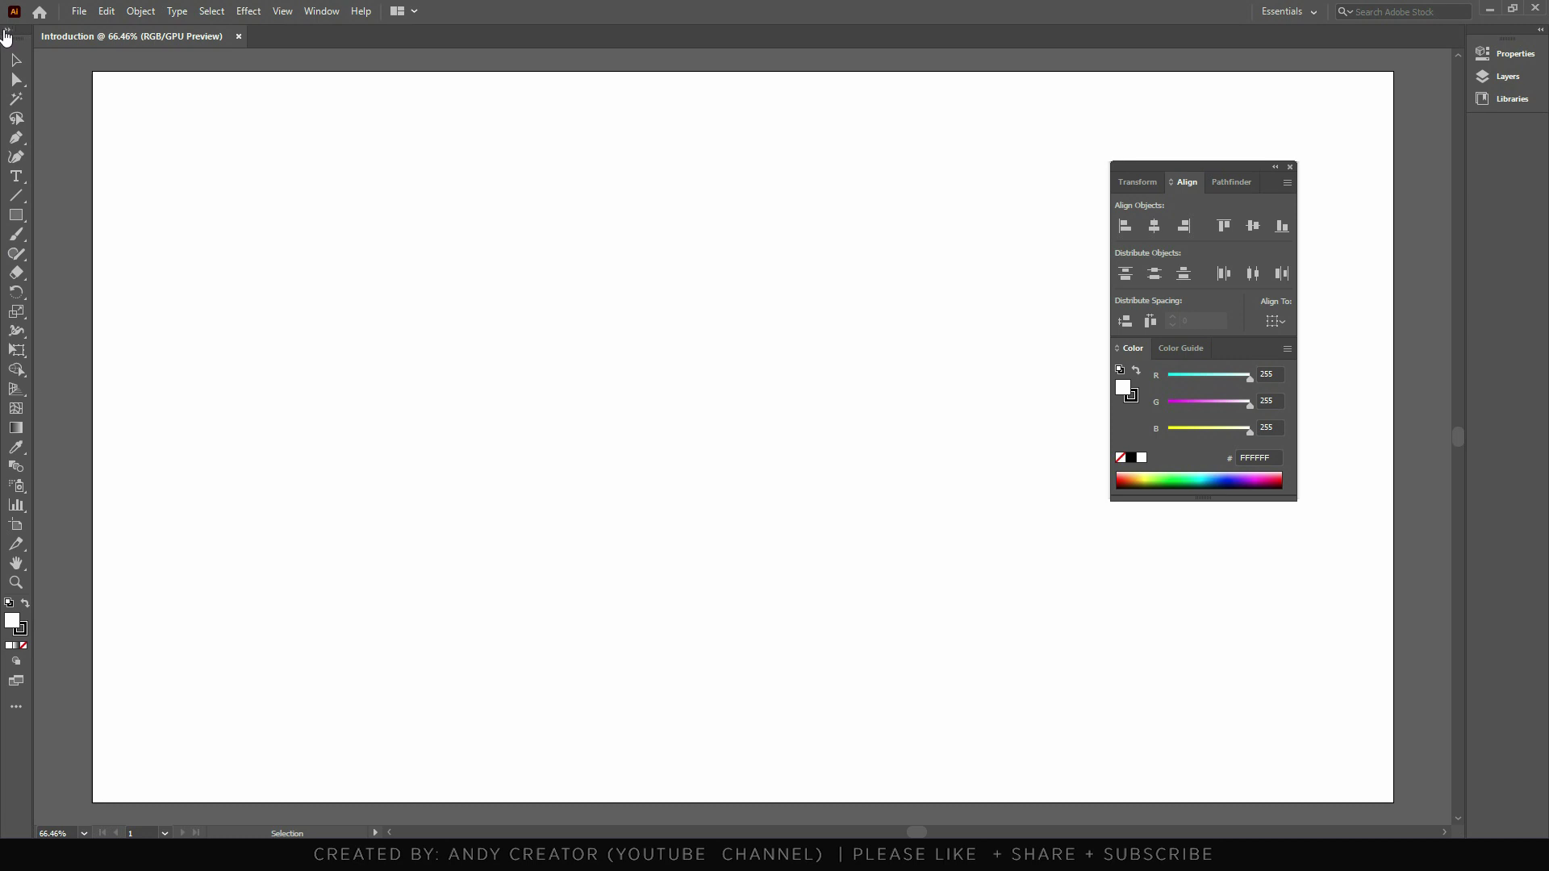
pyautogui.click(8, 31)
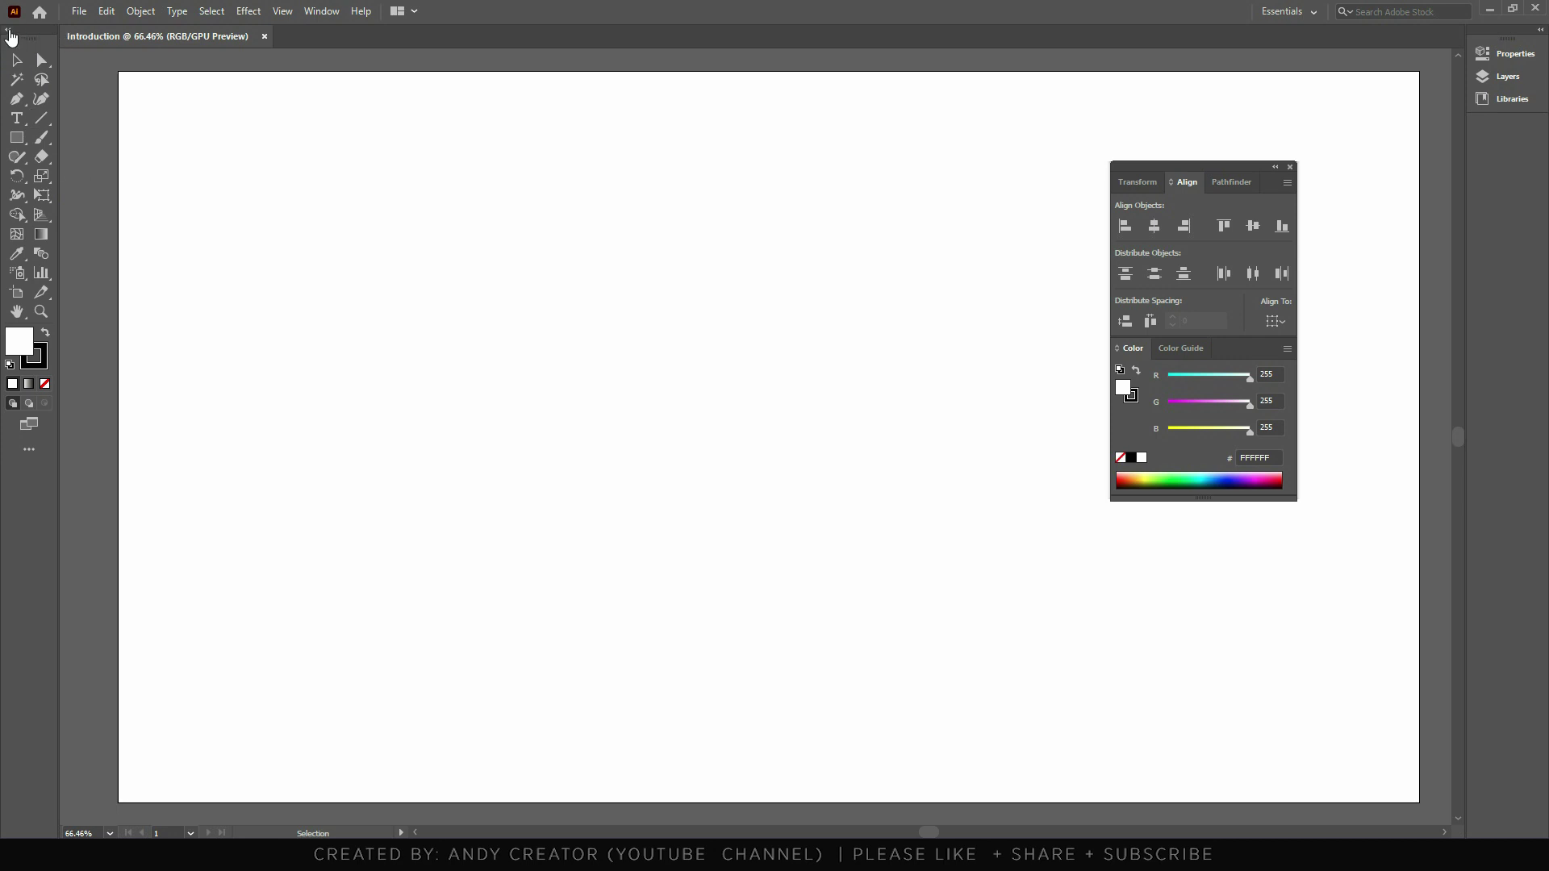
pyautogui.click(10, 33)
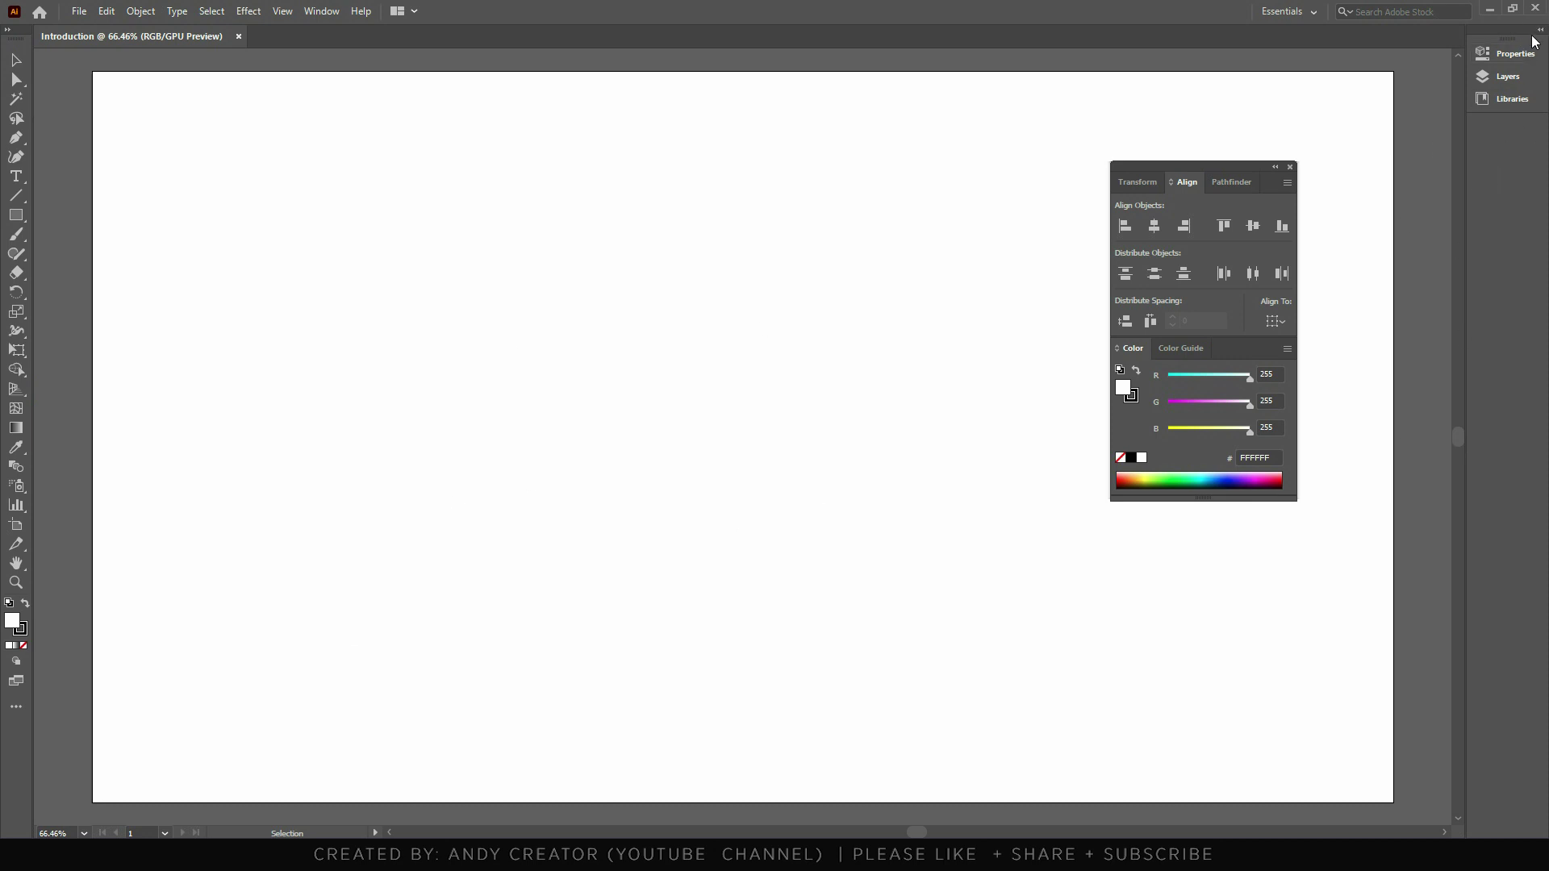
# Collapse the right dock to icons and dock the Align/Color group into it.
pyautogui.moveTo(1468, 197); pyautogui.dragTo(1528, 192)
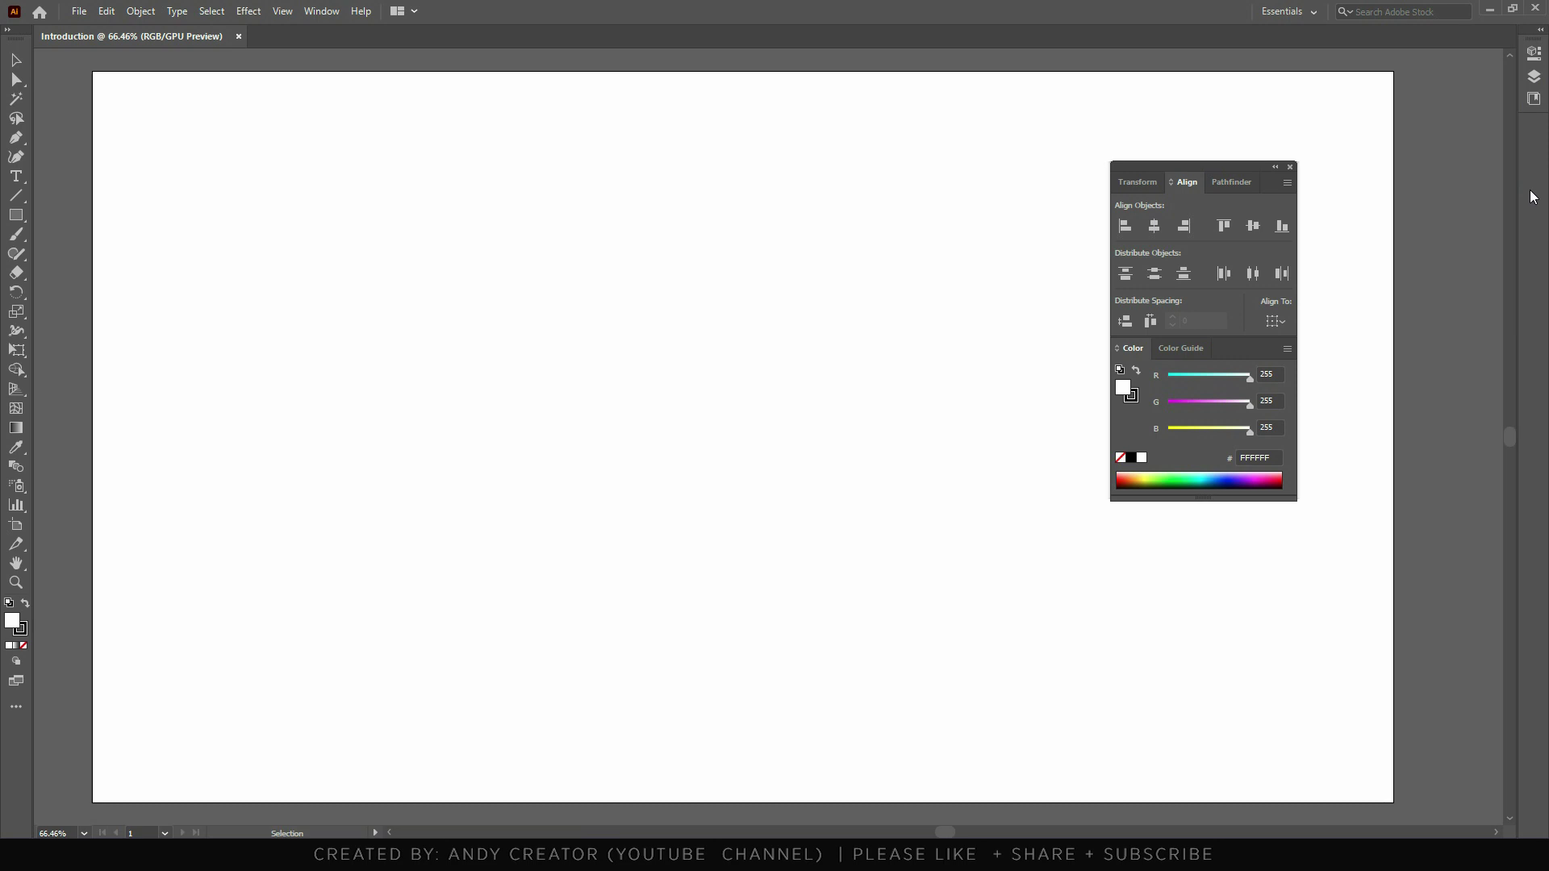
pyautogui.moveTo(1225, 167)
pyautogui.mouseDown()
pyautogui.moveTo(1362, 185)
pyautogui.moveTo(1528, 172)
pyautogui.moveTo(1537, 127)
pyautogui.mouseUp()
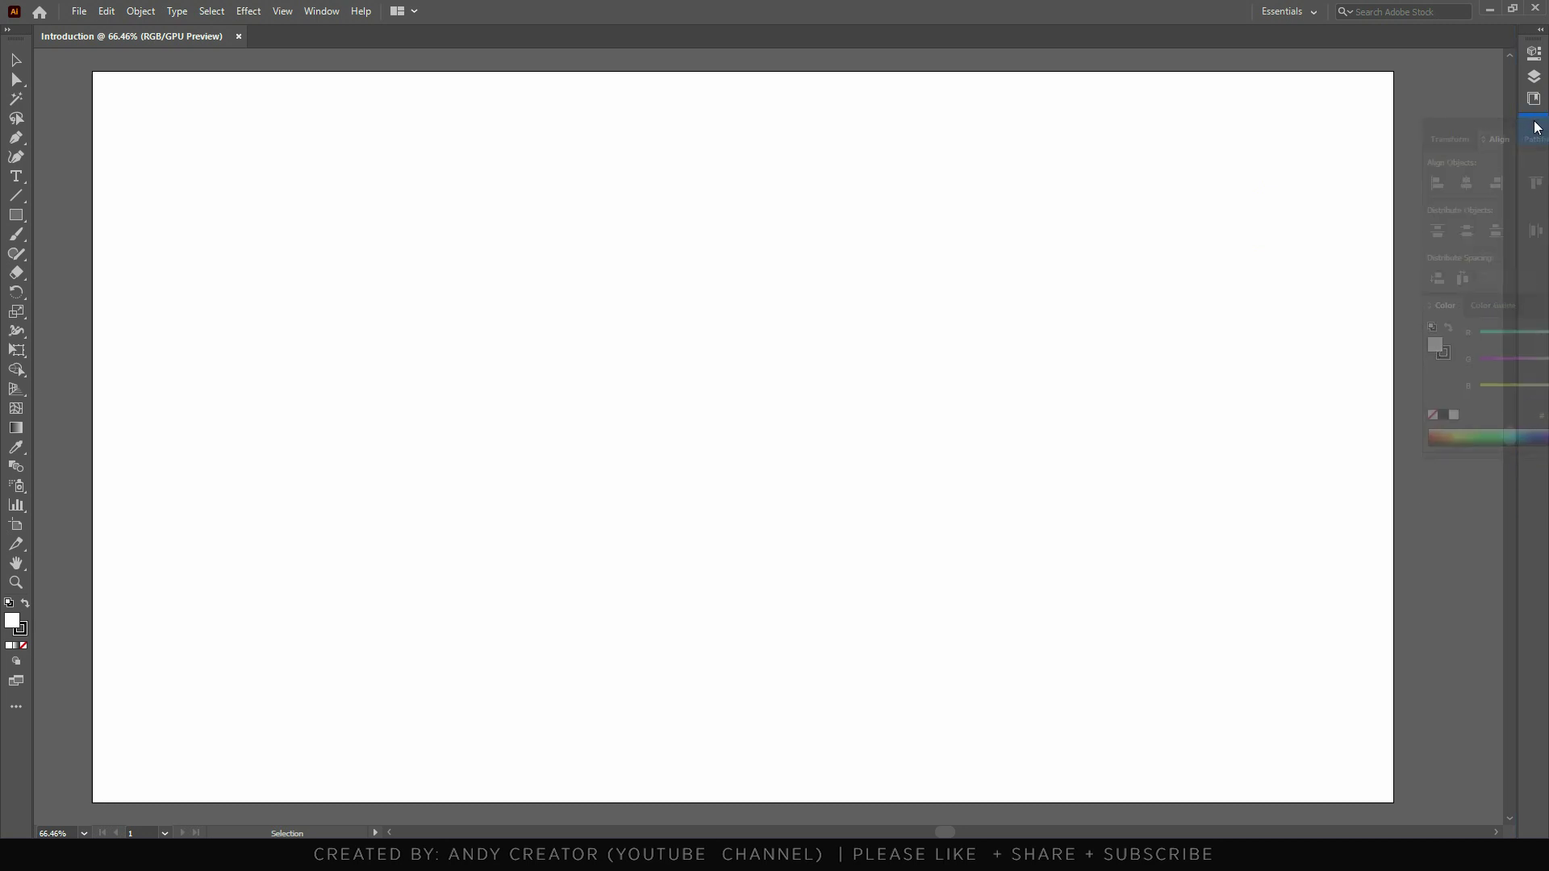
pyautogui.moveTo(1537, 127)
pyautogui.mouseDown()
pyautogui.moveTo(1426, 171)
pyautogui.moveTo(1513, 173)
pyautogui.mouseUp()
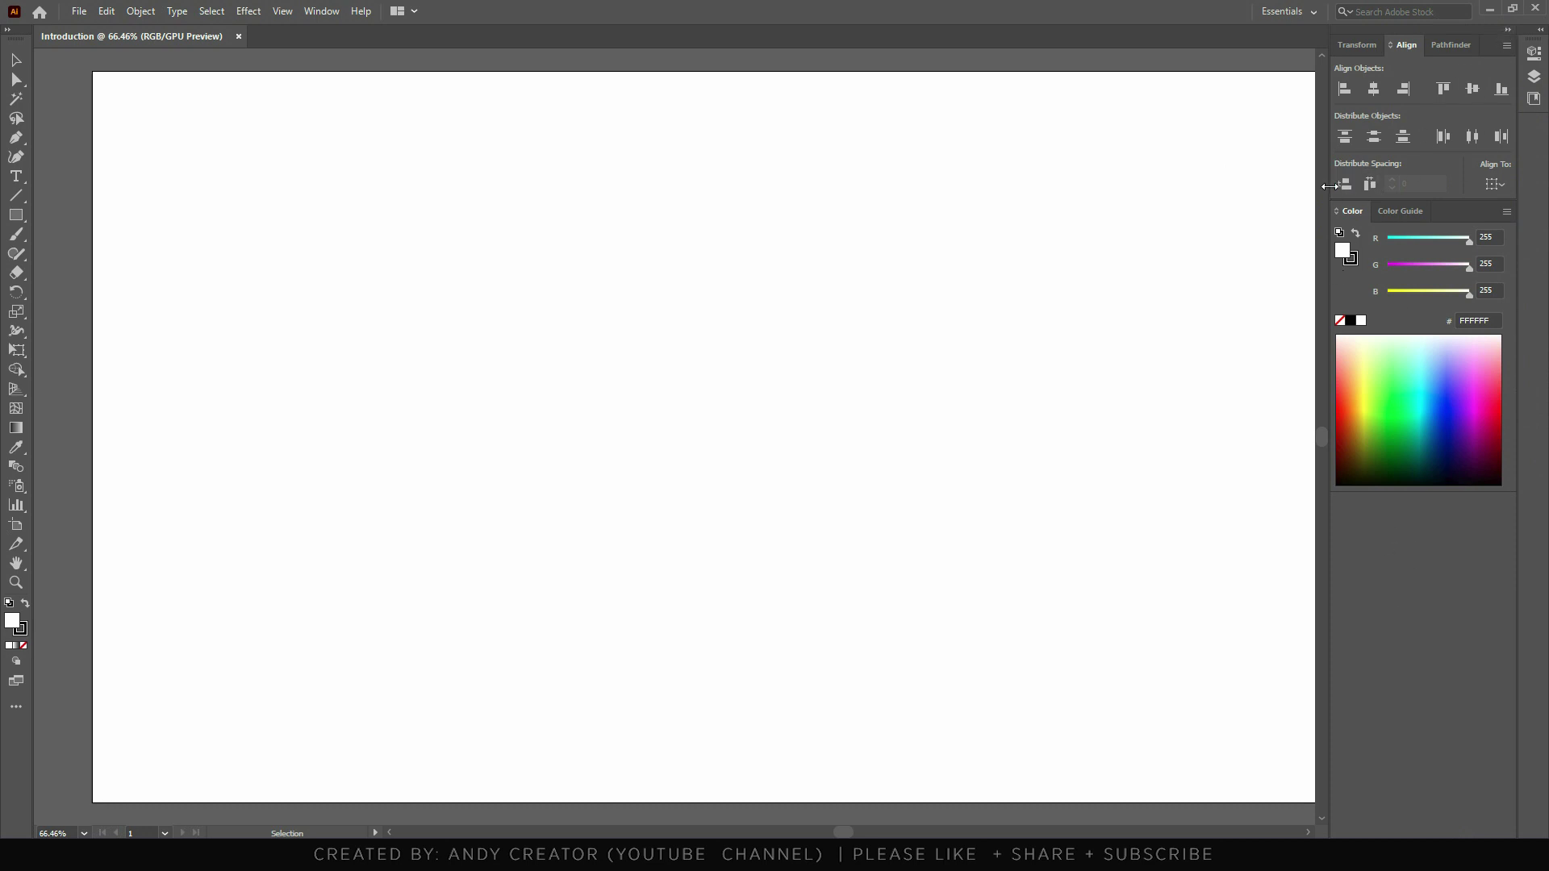
# Shrink the docked Align and Color panels to icons and expand the Properties panel.
pyautogui.click(1510, 32)
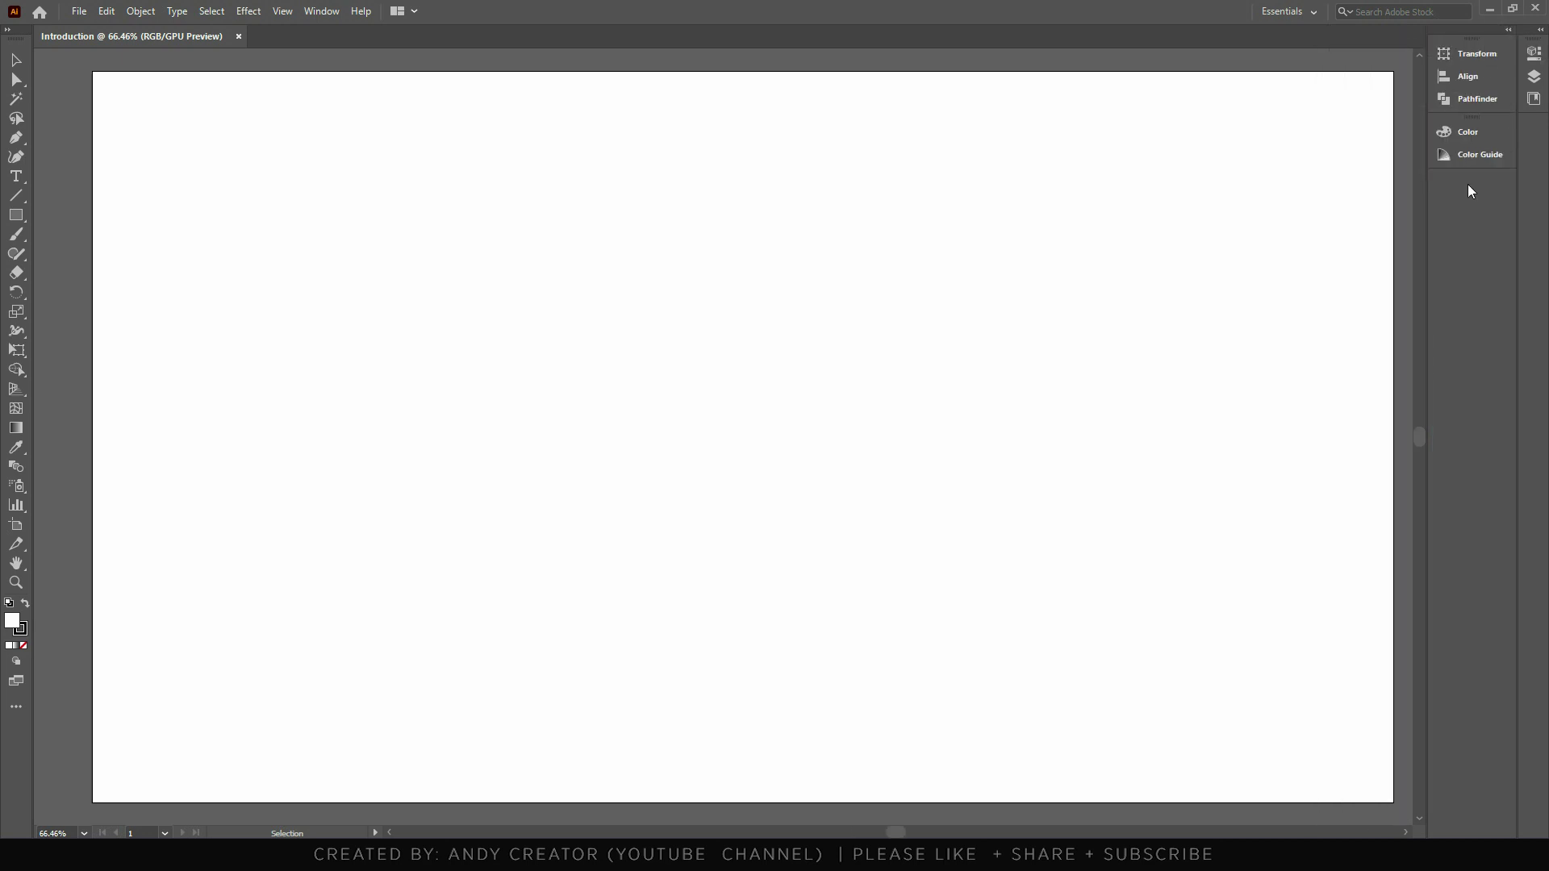
pyautogui.moveTo(1427, 254); pyautogui.dragTo(1506, 256)
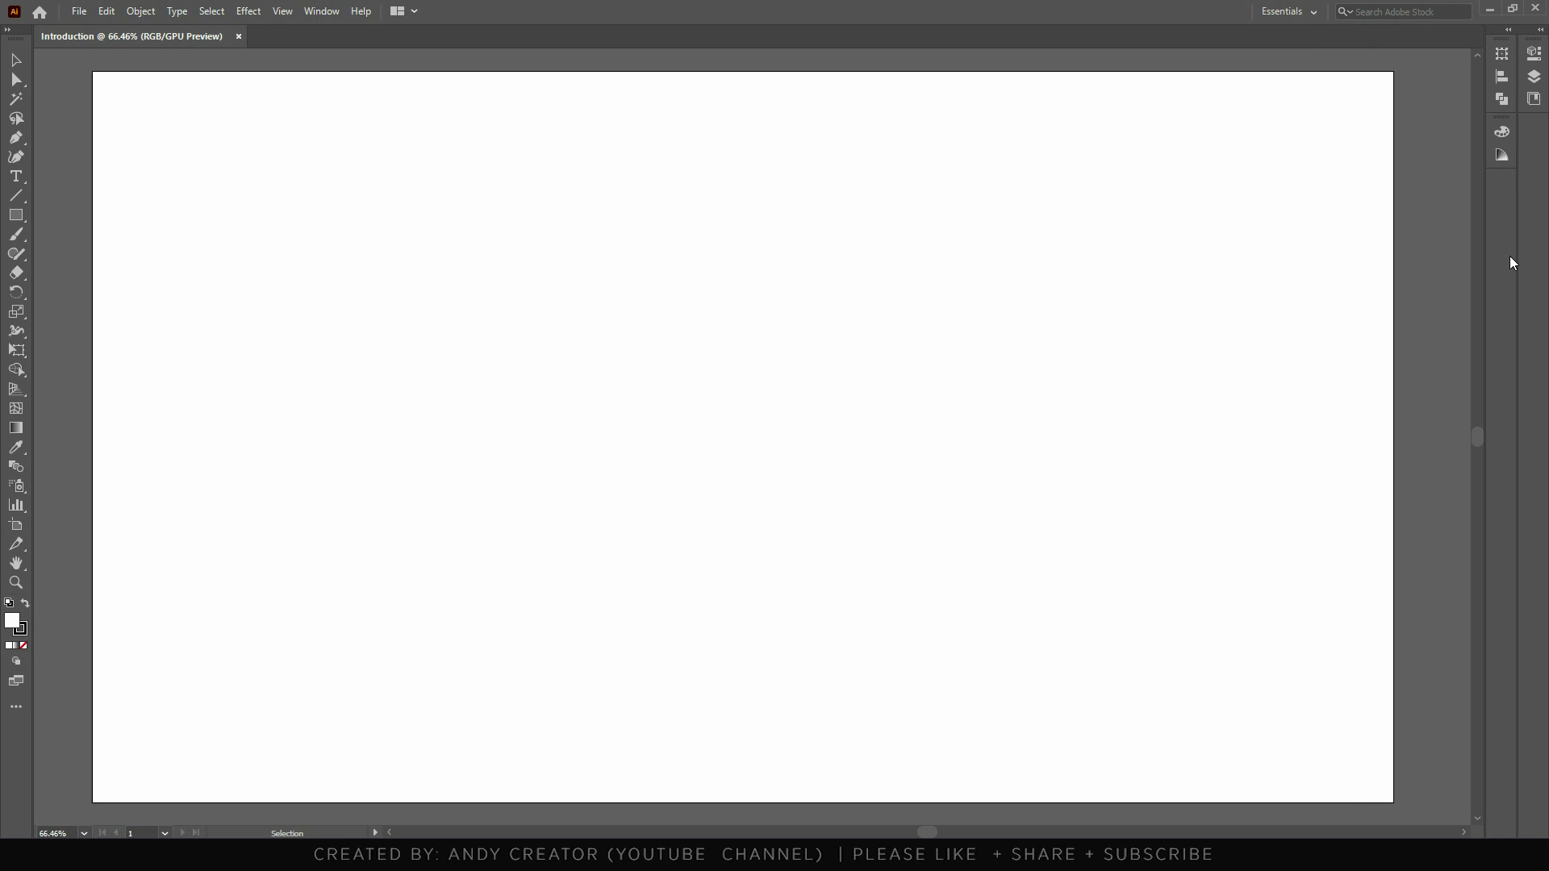
pyautogui.click(1536, 53)
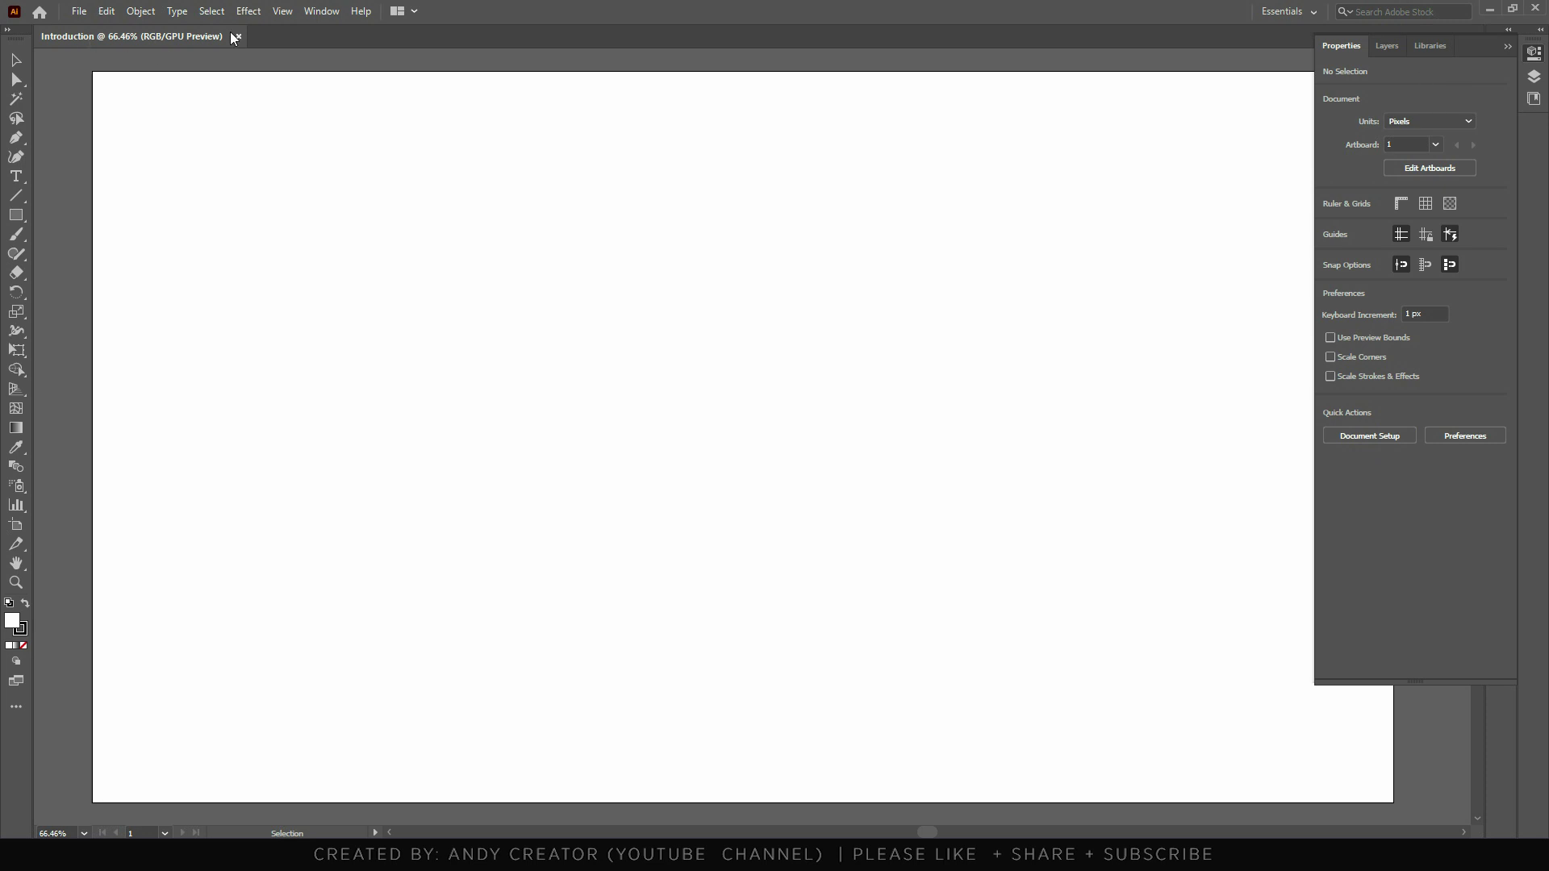
# Collapse the Properties panel, turn on the Control bar and undock it to the bottom.
pyautogui.click(1507, 46)
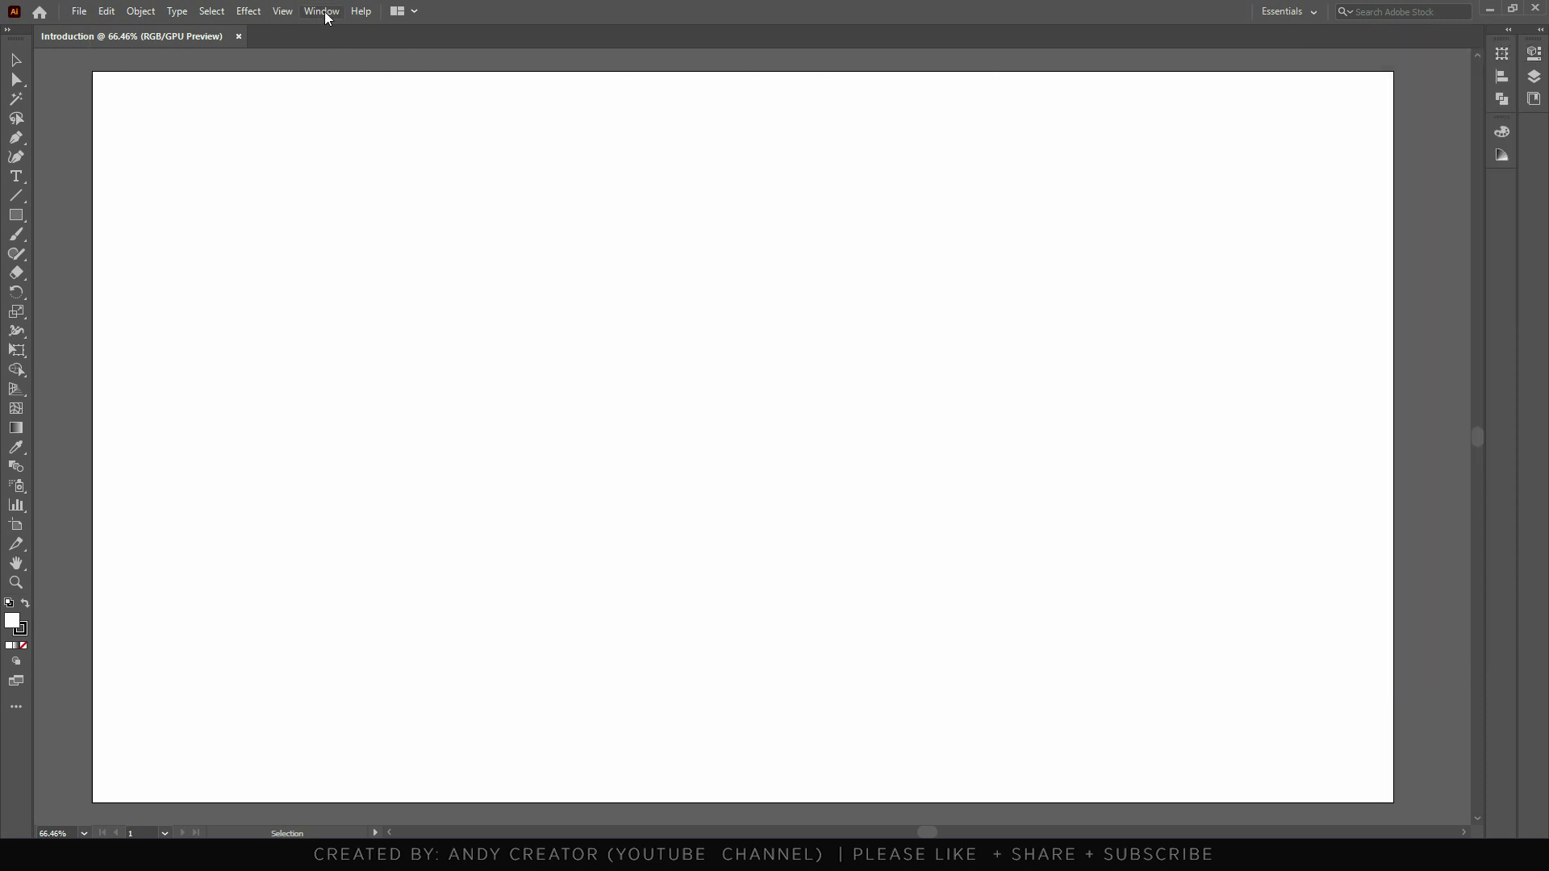
pyautogui.click(323, 11)
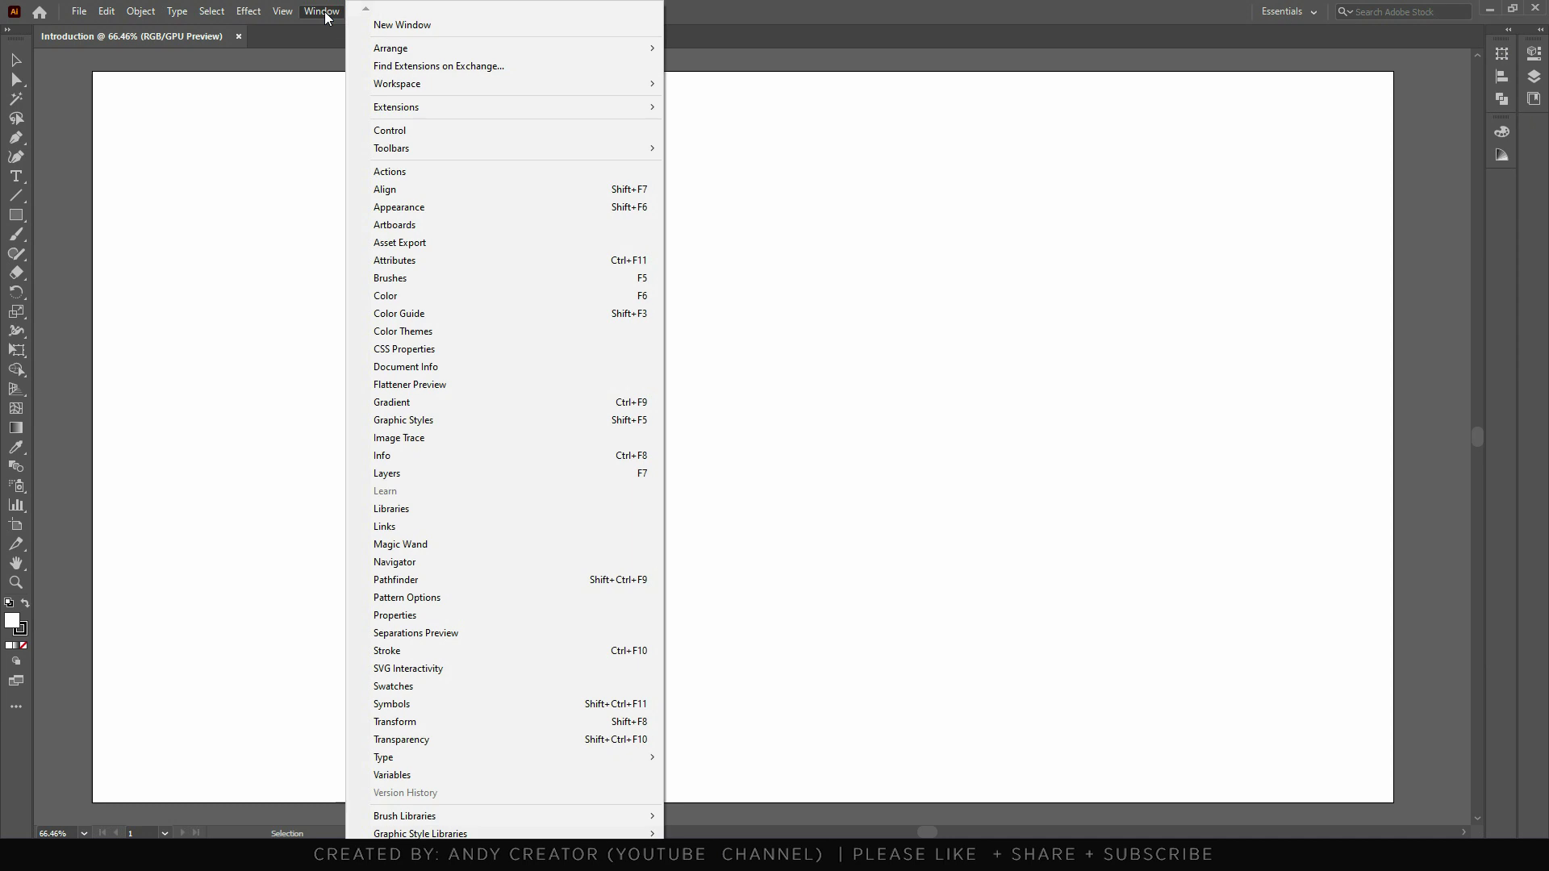
pyautogui.click(398, 131)
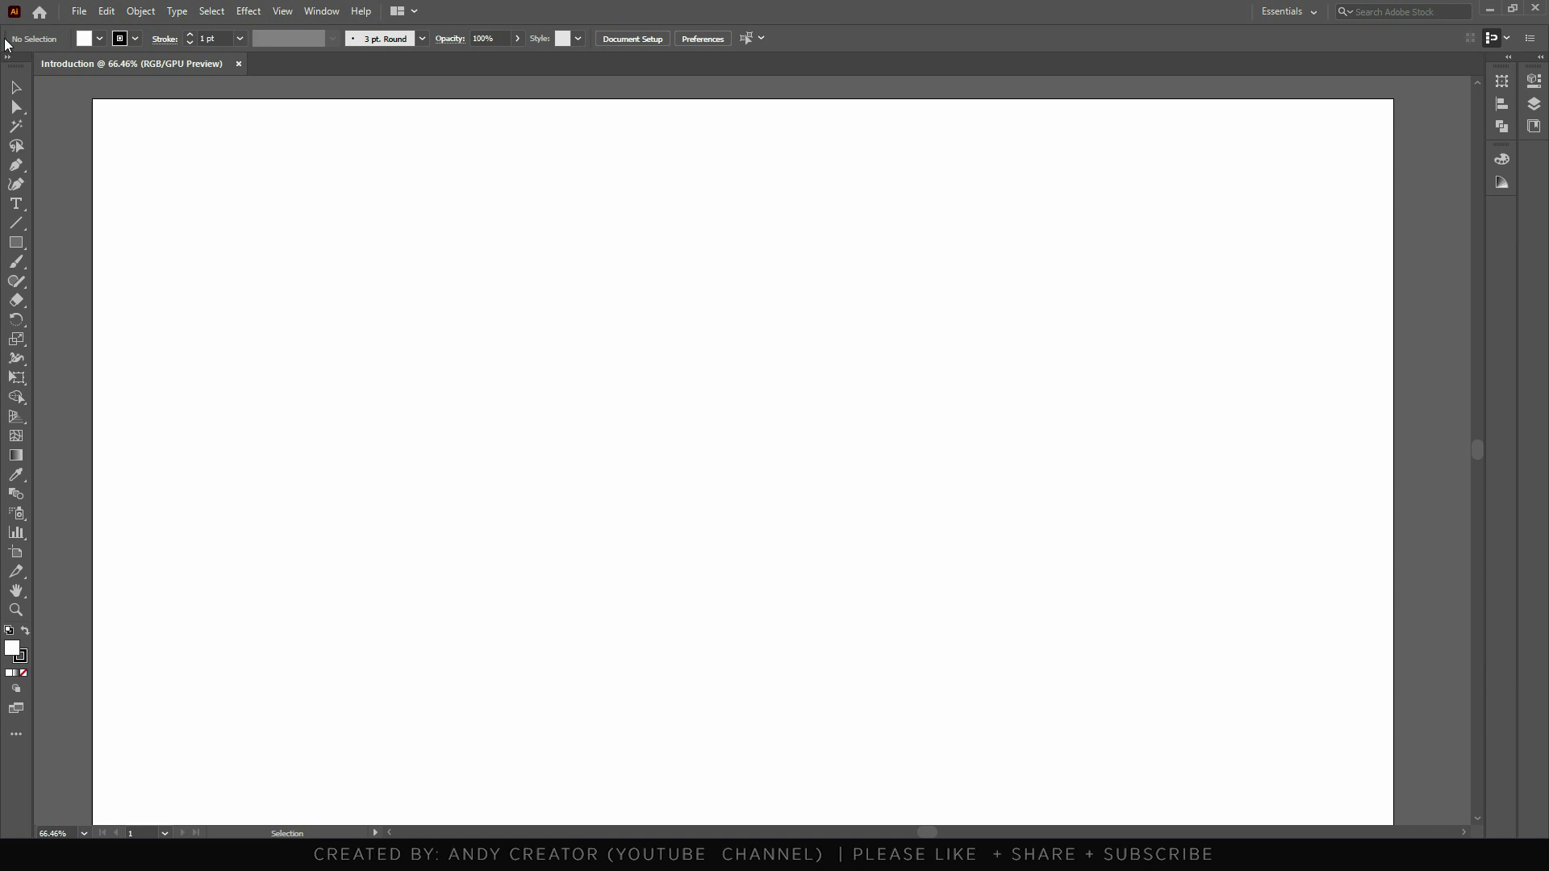
pyautogui.moveTo(6, 39)
pyautogui.mouseDown()
pyautogui.moveTo(10, 822)
pyautogui.moveTo(35, 826)
pyautogui.mouseUp()
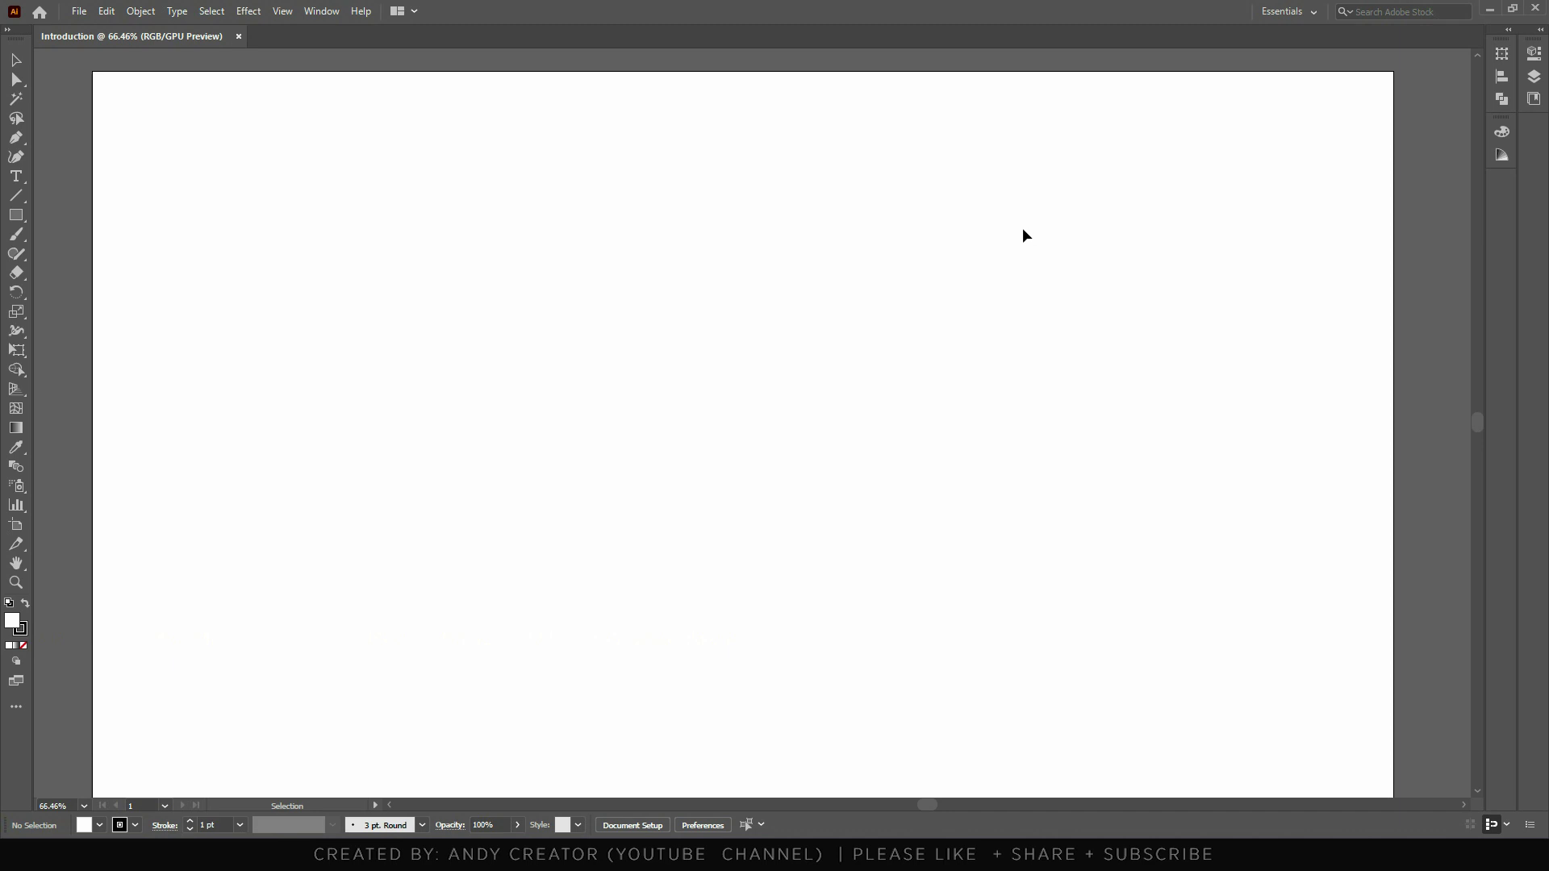
# Dock the Control bar back at the top of the window above the canvas.
pyautogui.moveTo(5, 825)
pyautogui.mouseDown()
pyautogui.moveTo(99, 164)
pyautogui.moveTo(2, 32)
pyautogui.mouseUp()
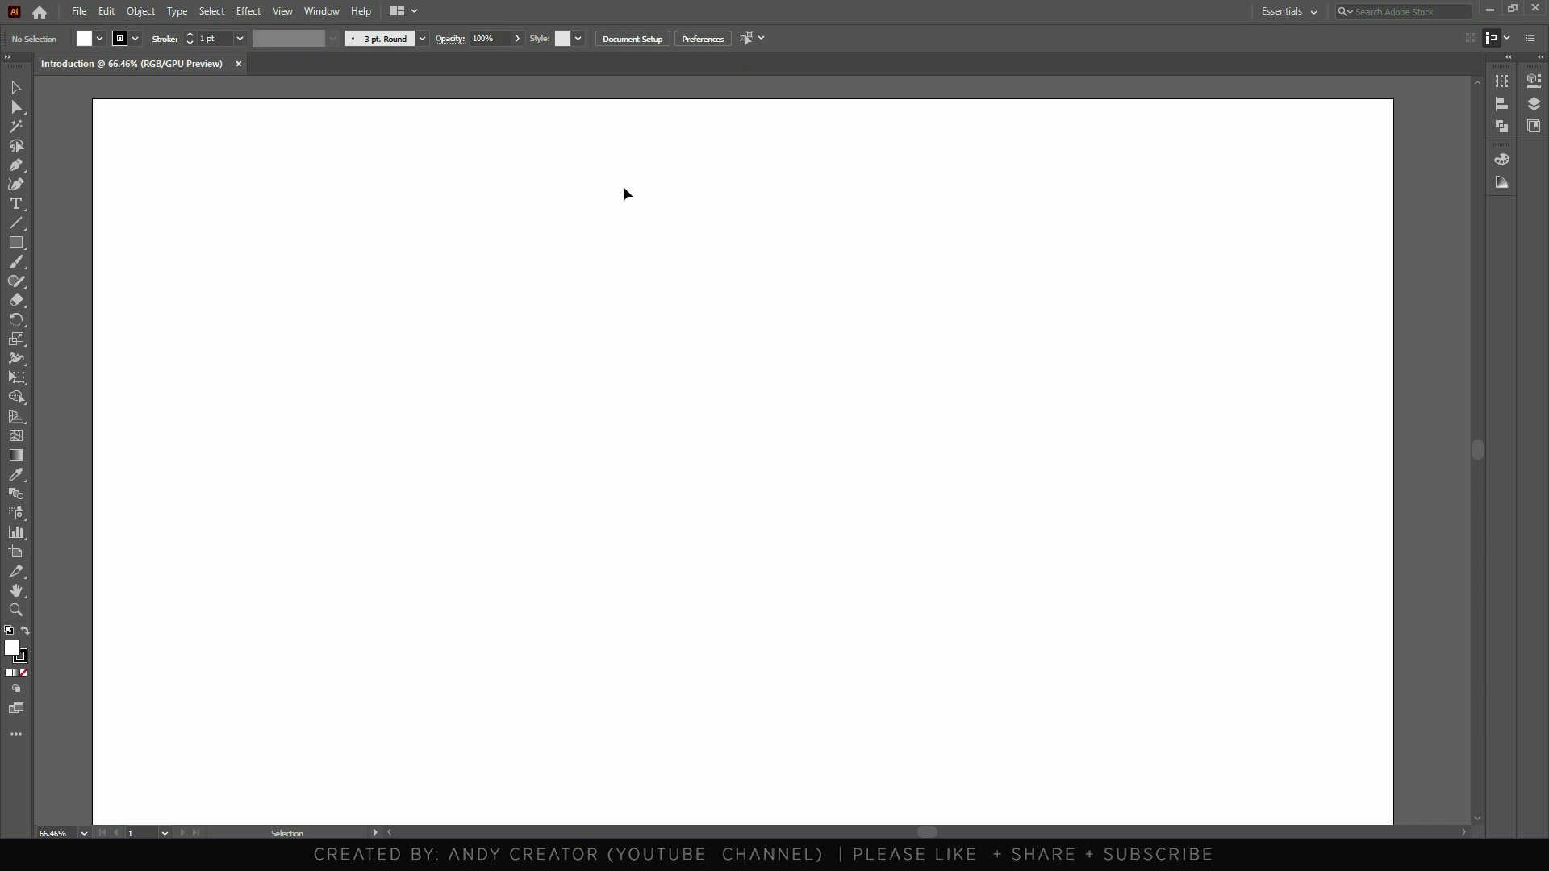
# Resize the Introduction artboard to W 2000 px and H 1000 px in Edit Artboards, then finish editing.
pyautogui.click(1534, 80)
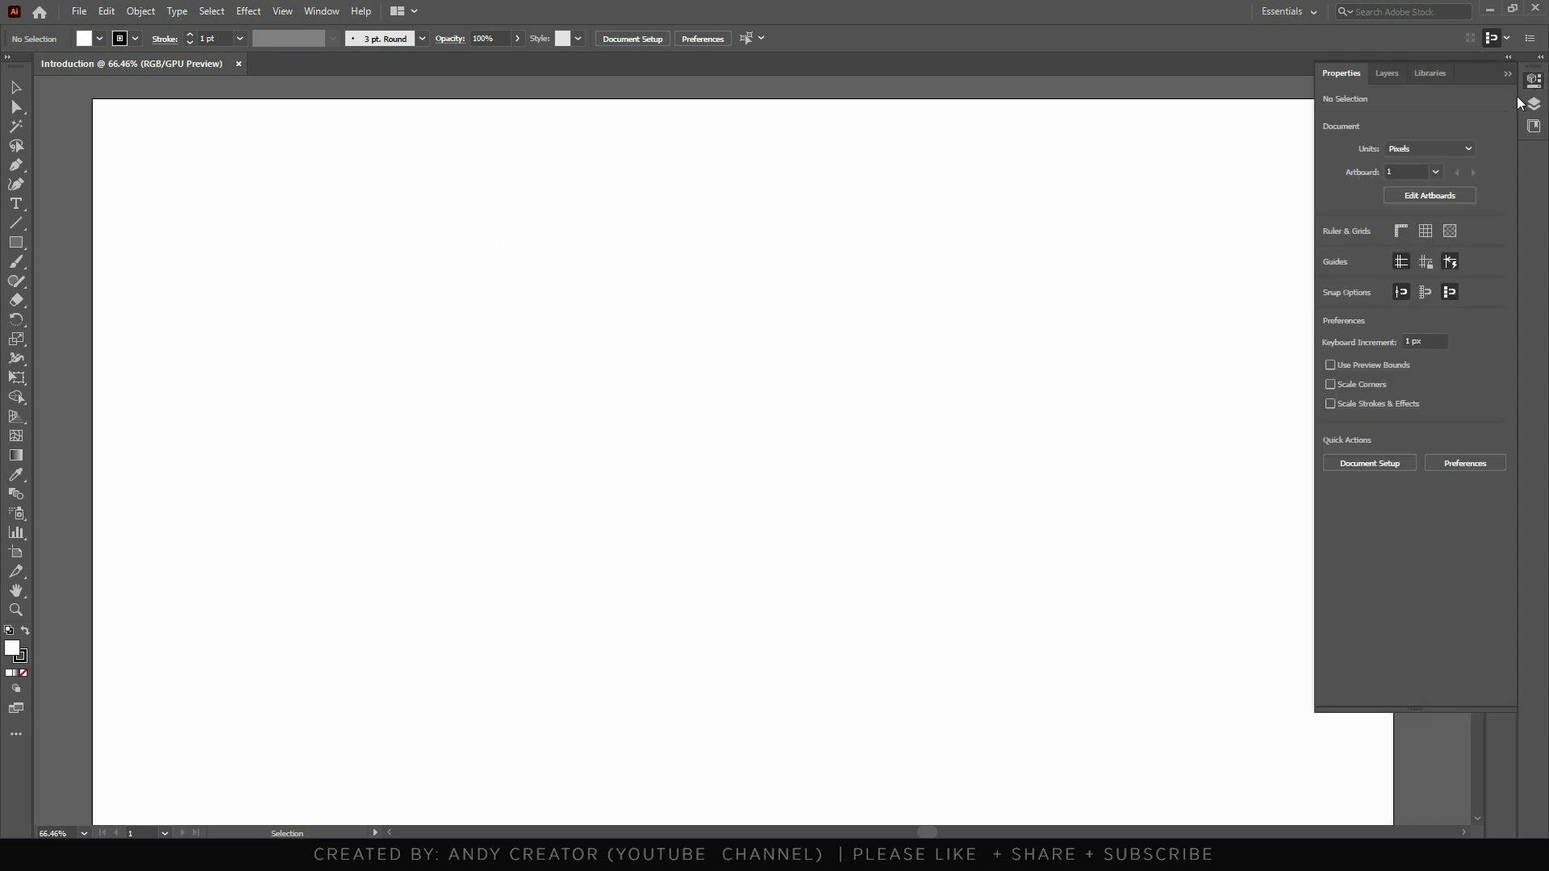
pyautogui.click(1432, 197)
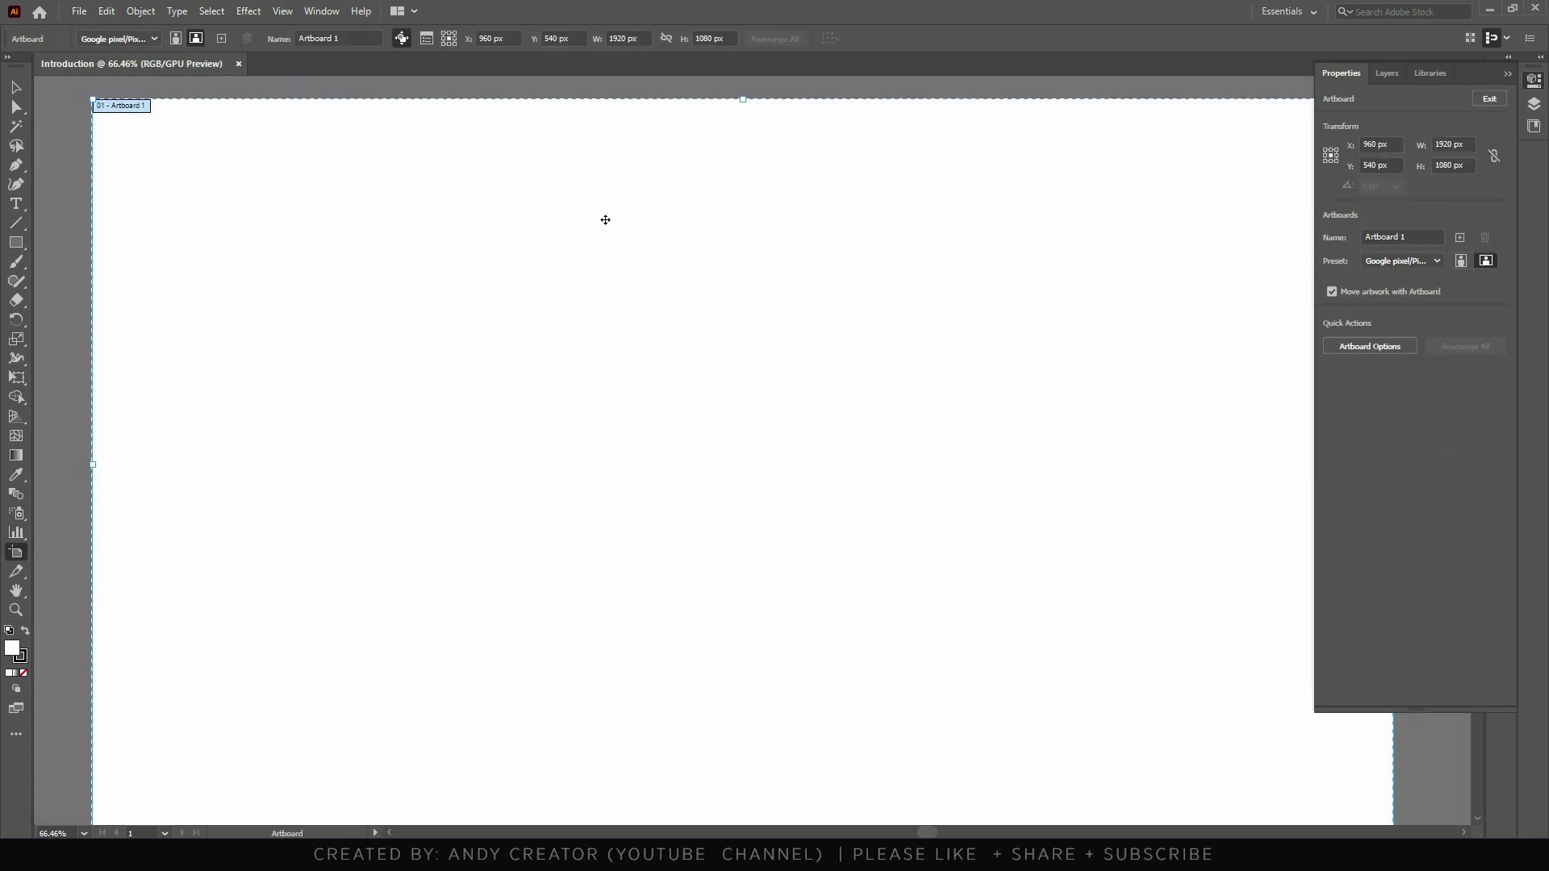
pyautogui.click(1446, 146)
pyautogui.write('2000')
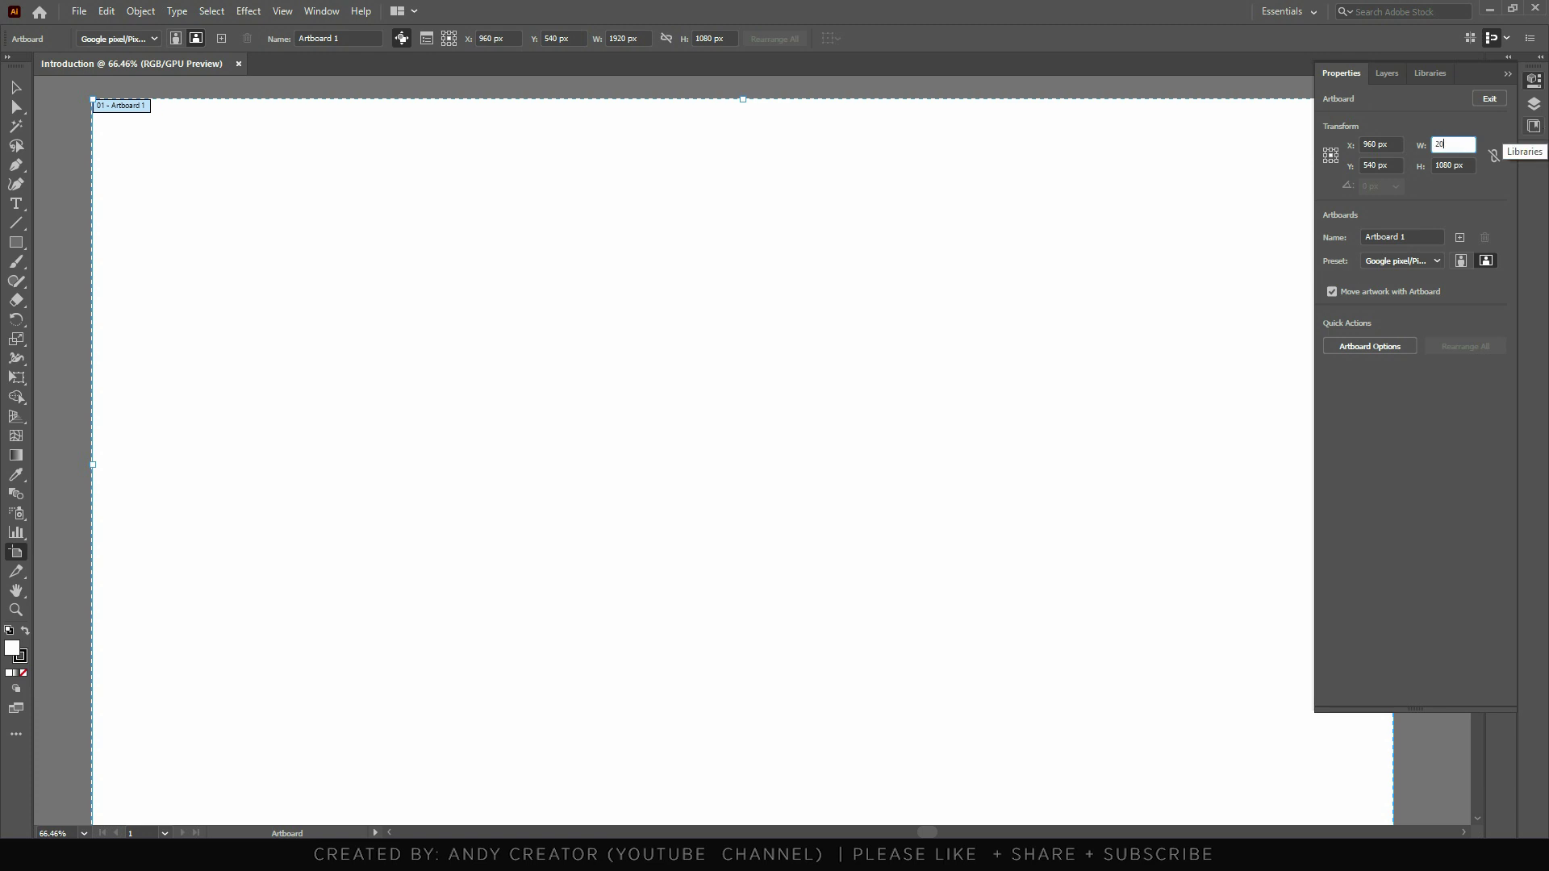
pyautogui.press('Tab')
pyautogui.write('100')
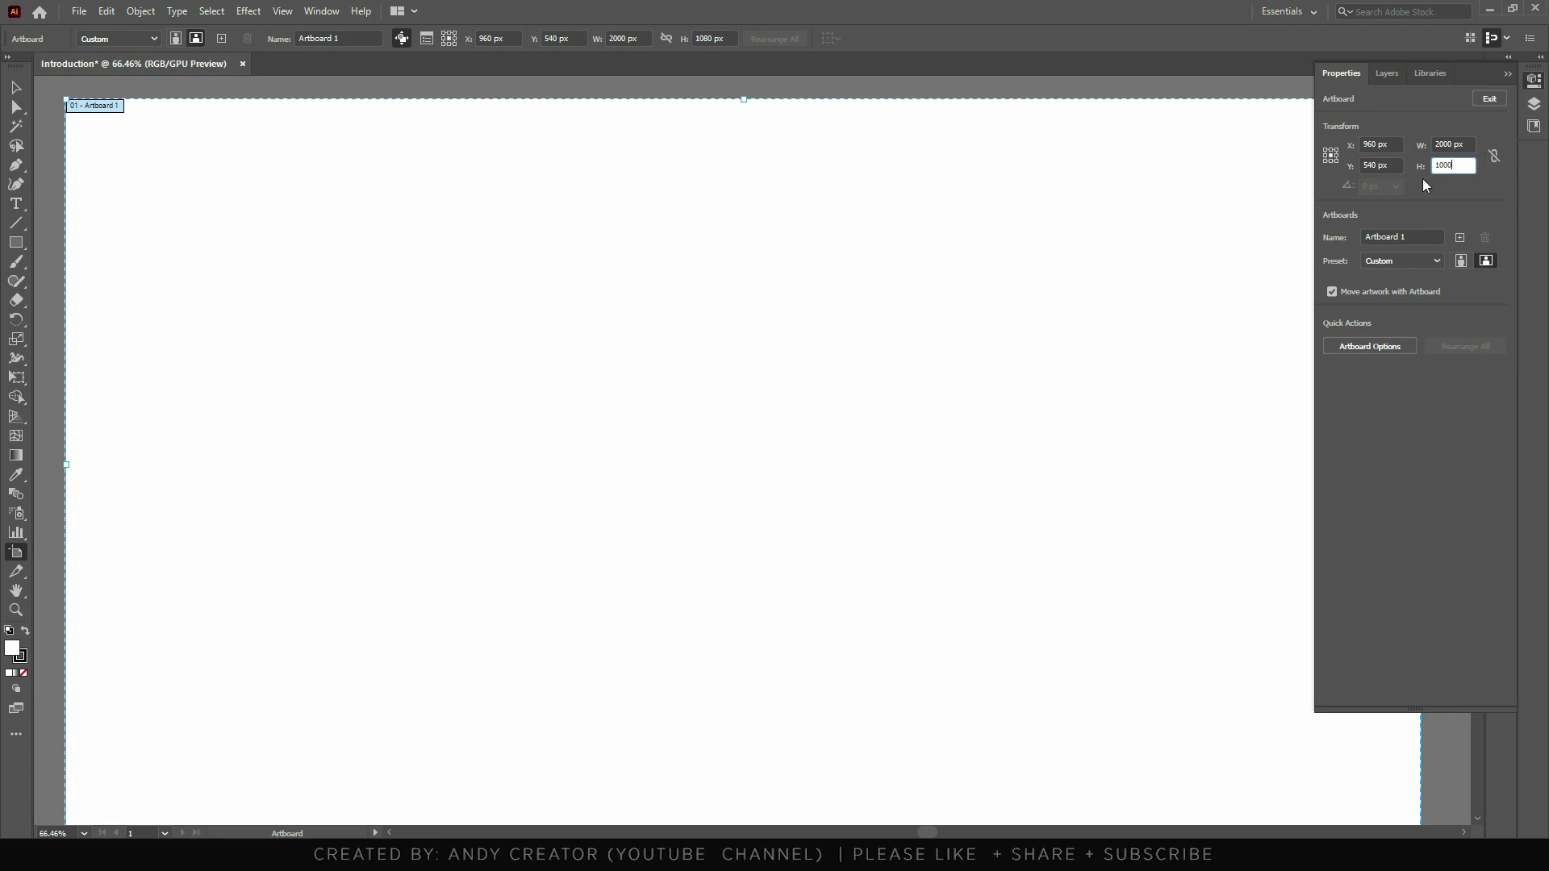
pyautogui.press('Return')
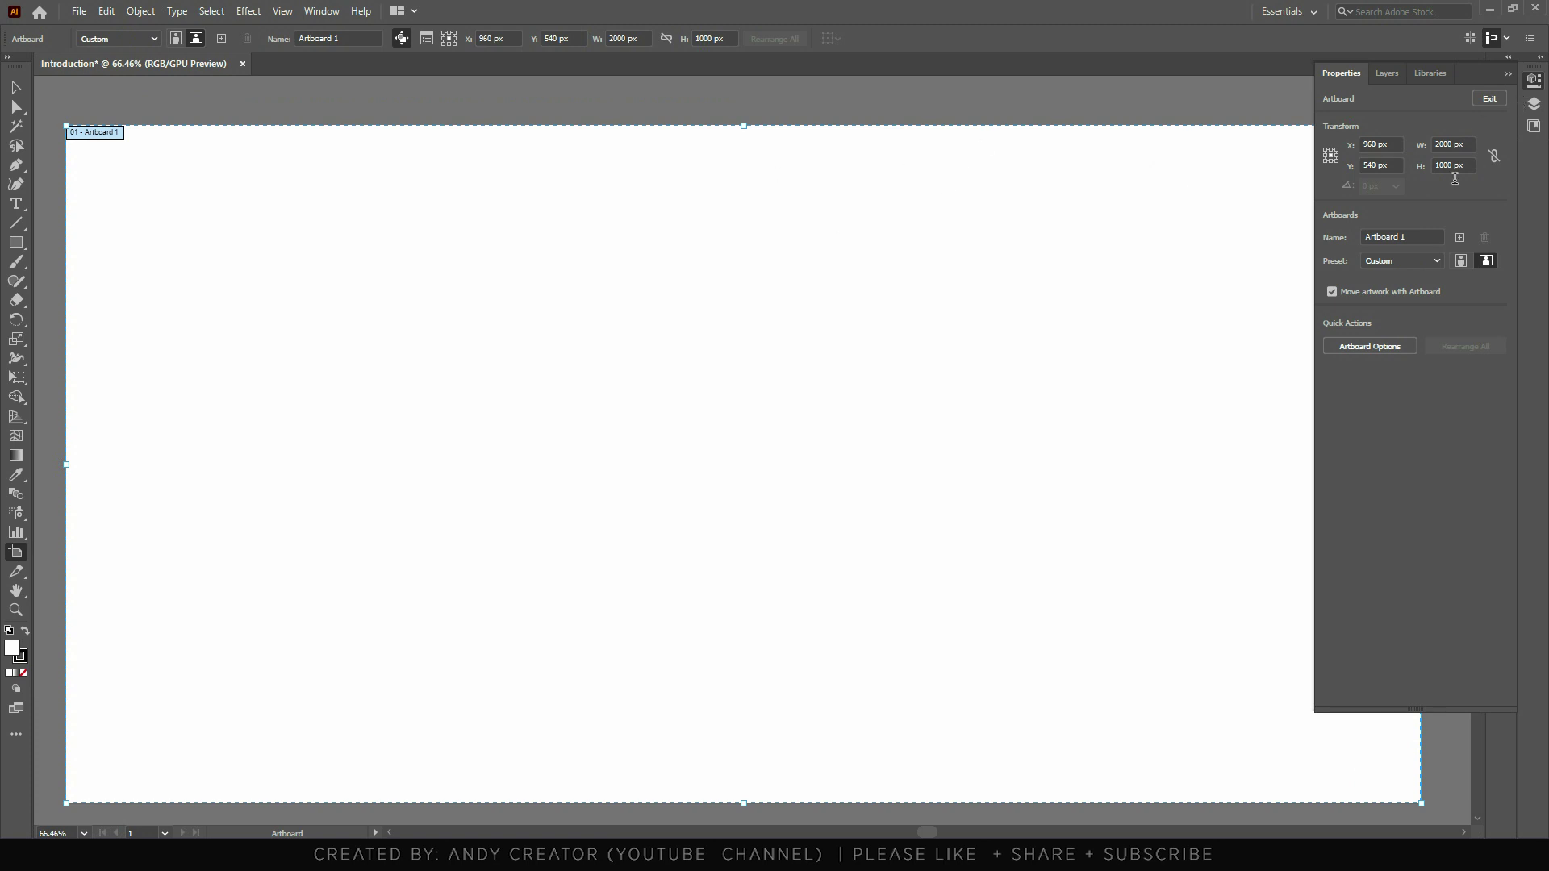
pyautogui.click(1490, 99)
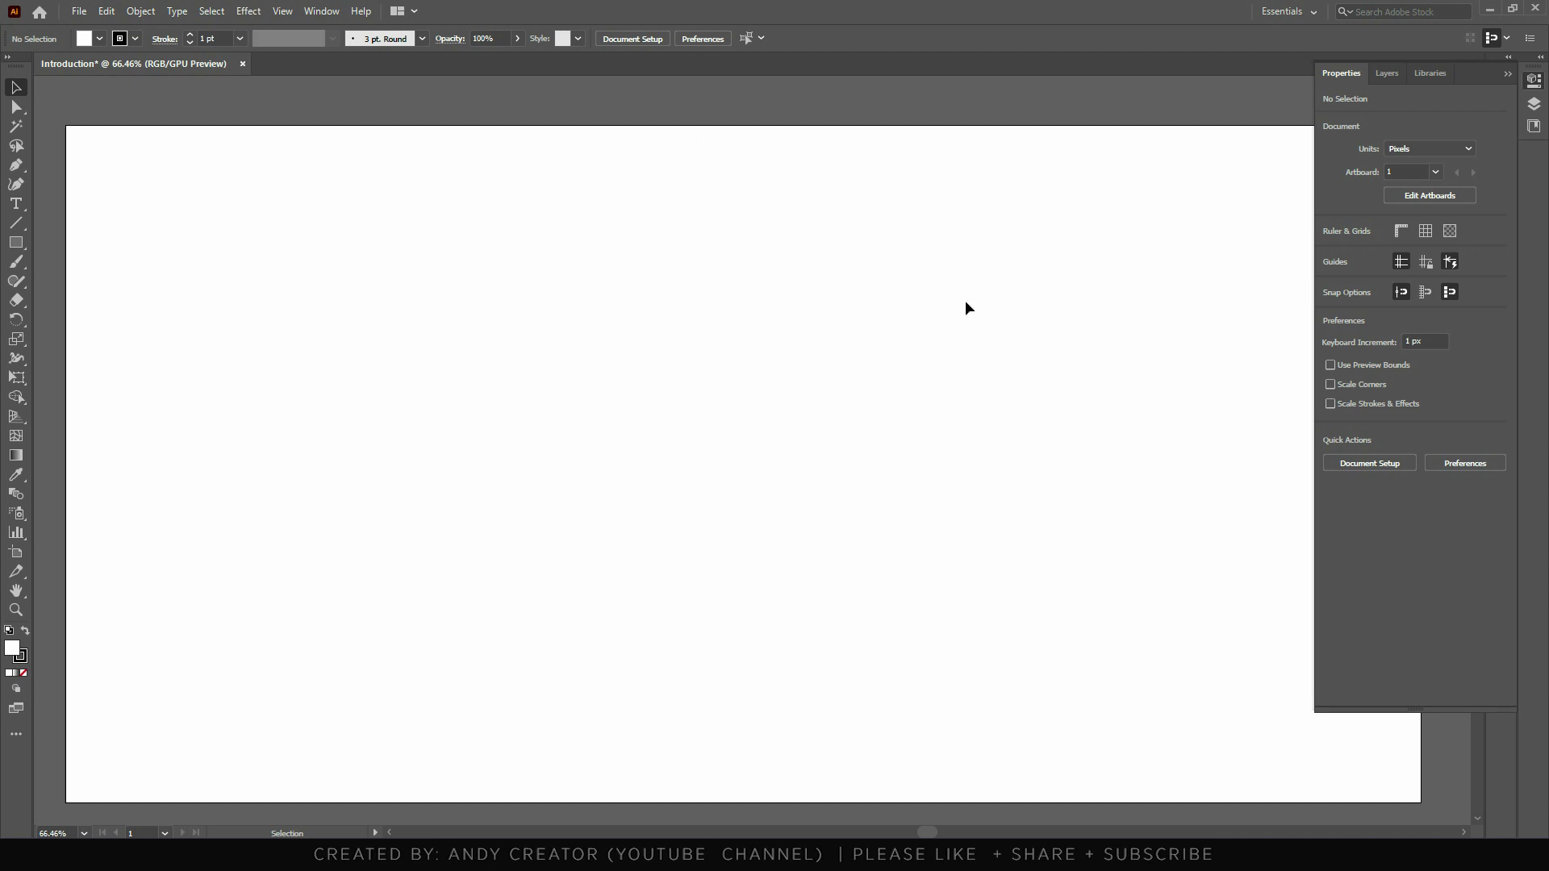
# Hide the document properties, then zoom and pan the artboard with the mouse wheel.
pyautogui.click(1508, 75)
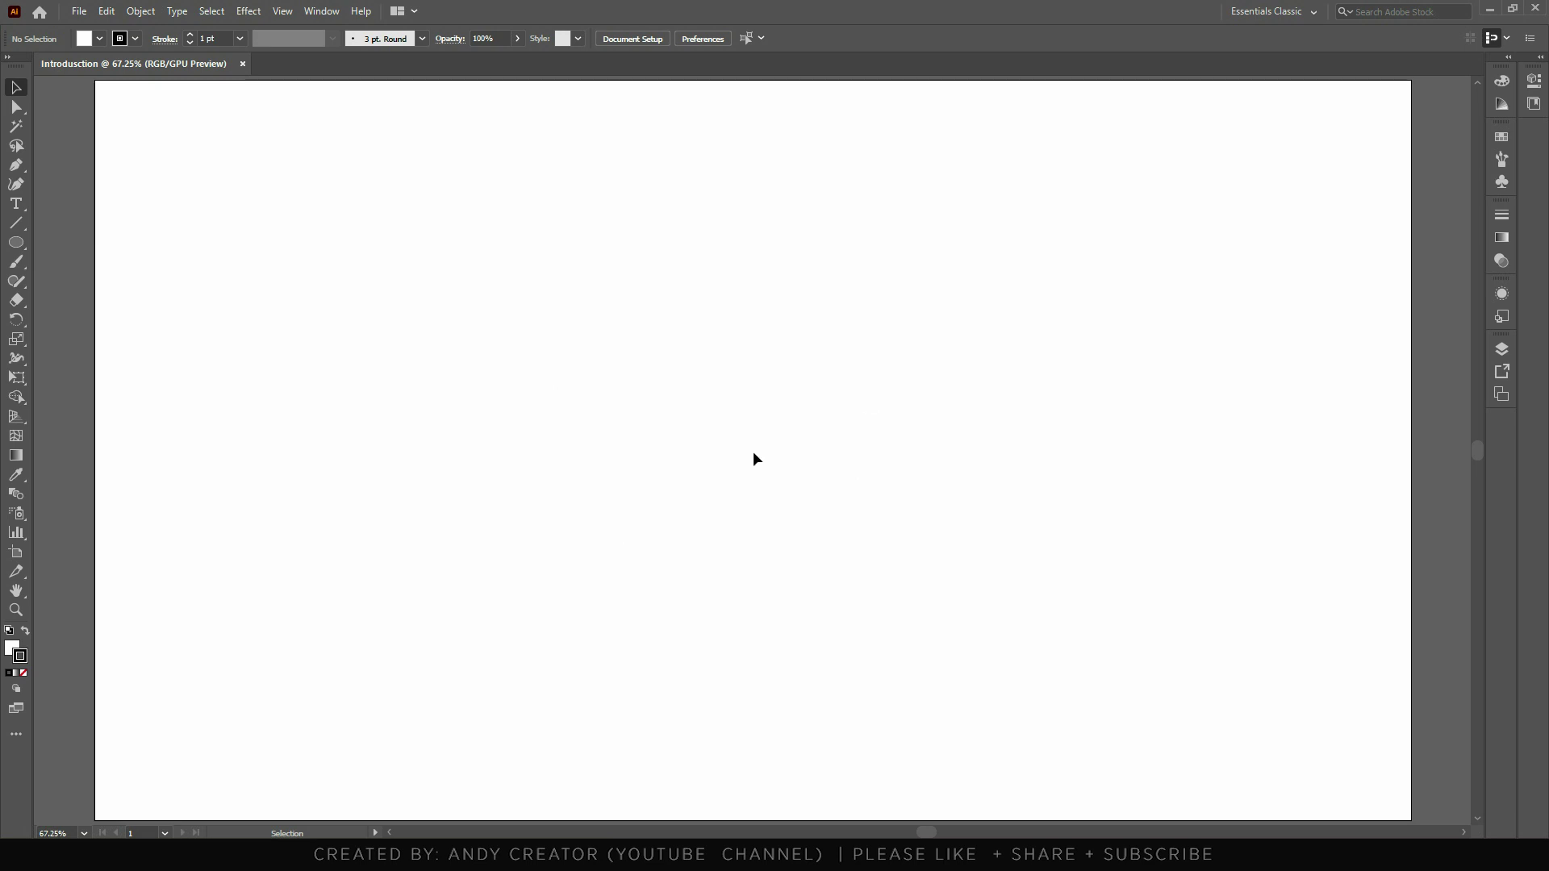
pyautogui.scroll(-2, 758, 441)
pyautogui.scroll(1, 758, 440)
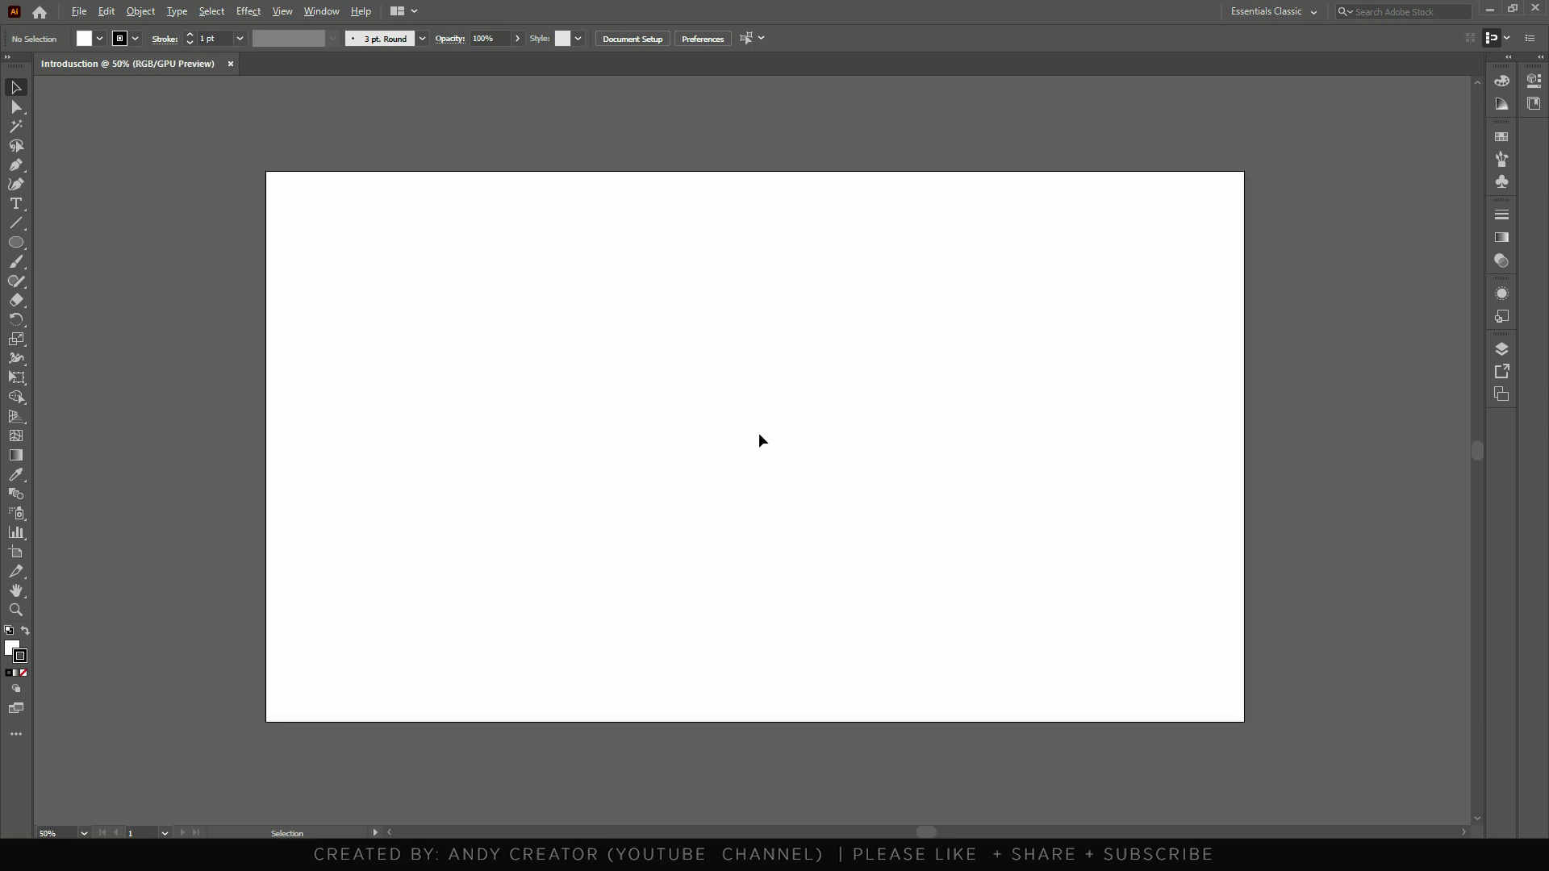
pyautogui.scroll(-1, 758, 440)
pyautogui.scroll(3, 758, 441)
pyautogui.scroll(-2, 759, 441)
pyautogui.moveTo(761, 440)
pyautogui.mouseDown()
pyautogui.moveTo(798, 402)
pyautogui.moveTo(705, 436)
pyautogui.moveTo(788, 439)
pyautogui.moveTo(753, 519)
pyautogui.moveTo(868, 426)
pyautogui.moveTo(818, 426)
pyautogui.mouseUp()
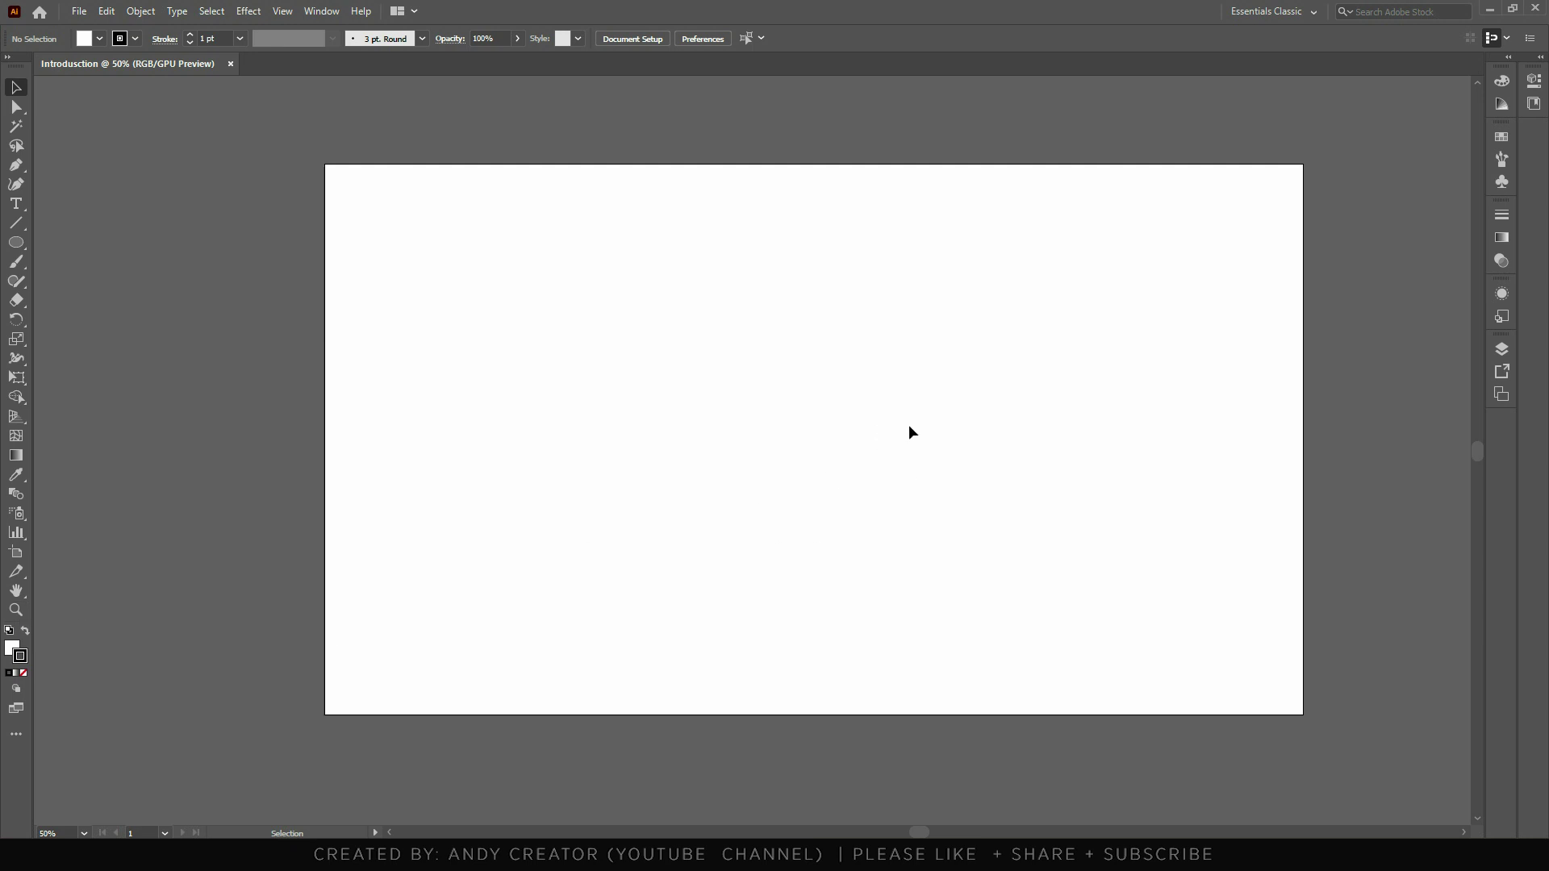
pyautogui.scroll(5, 879, 451)
pyautogui.scroll(-5, 878, 444)
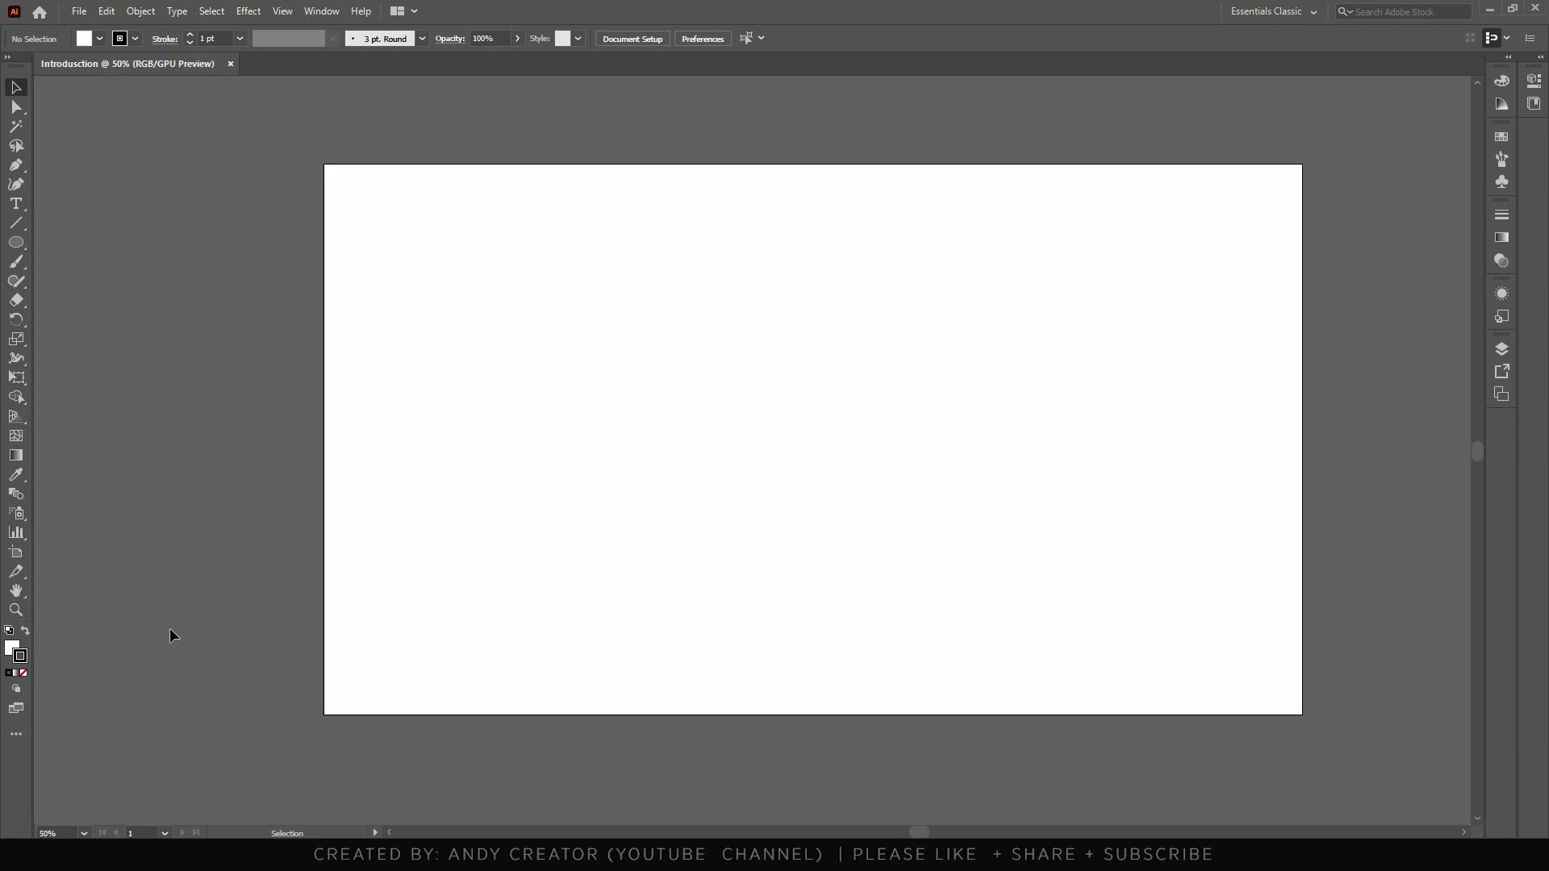
# Scrubby-zoom from 50% to about 73% with the Zoom tool, then pan with the Hand tool.
pyautogui.press('z')
pyautogui.moveTo(828, 430)
pyautogui.mouseDown()
pyautogui.moveTo(917, 433)
pyautogui.moveTo(737, 439)
pyautogui.mouseUp()
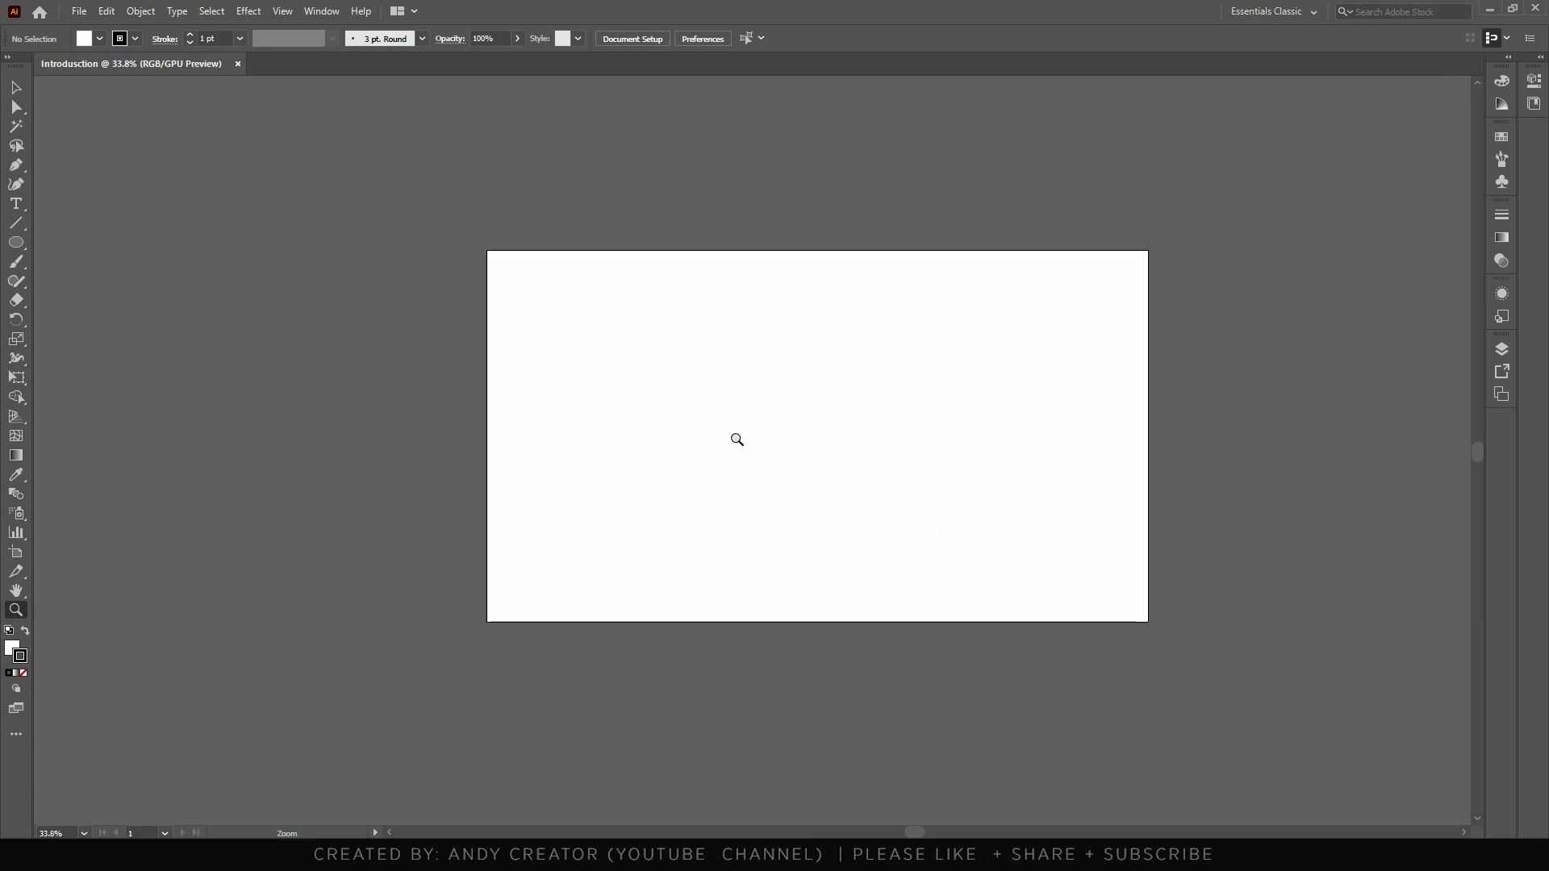
pyautogui.press('h')
pyautogui.moveTo(886, 456)
pyautogui.mouseDown()
pyautogui.moveTo(729, 419)
pyautogui.moveTo(805, 414)
pyautogui.mouseUp()
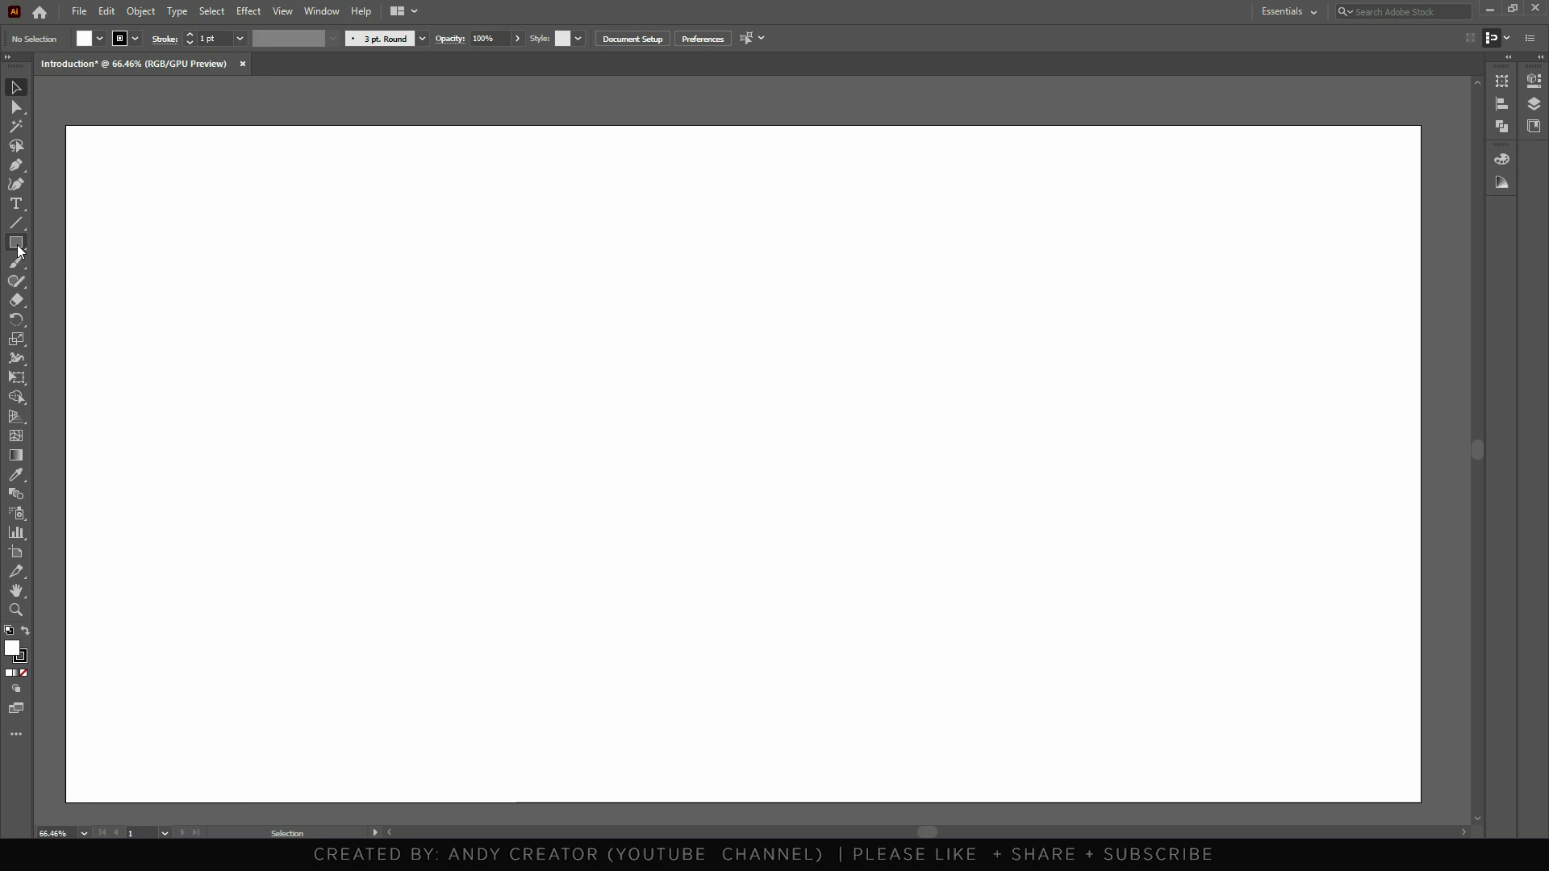
# Draw a 545 × 470 px rectangle with the Rectangle Tool, then deselect it.
pyautogui.click(18, 247)
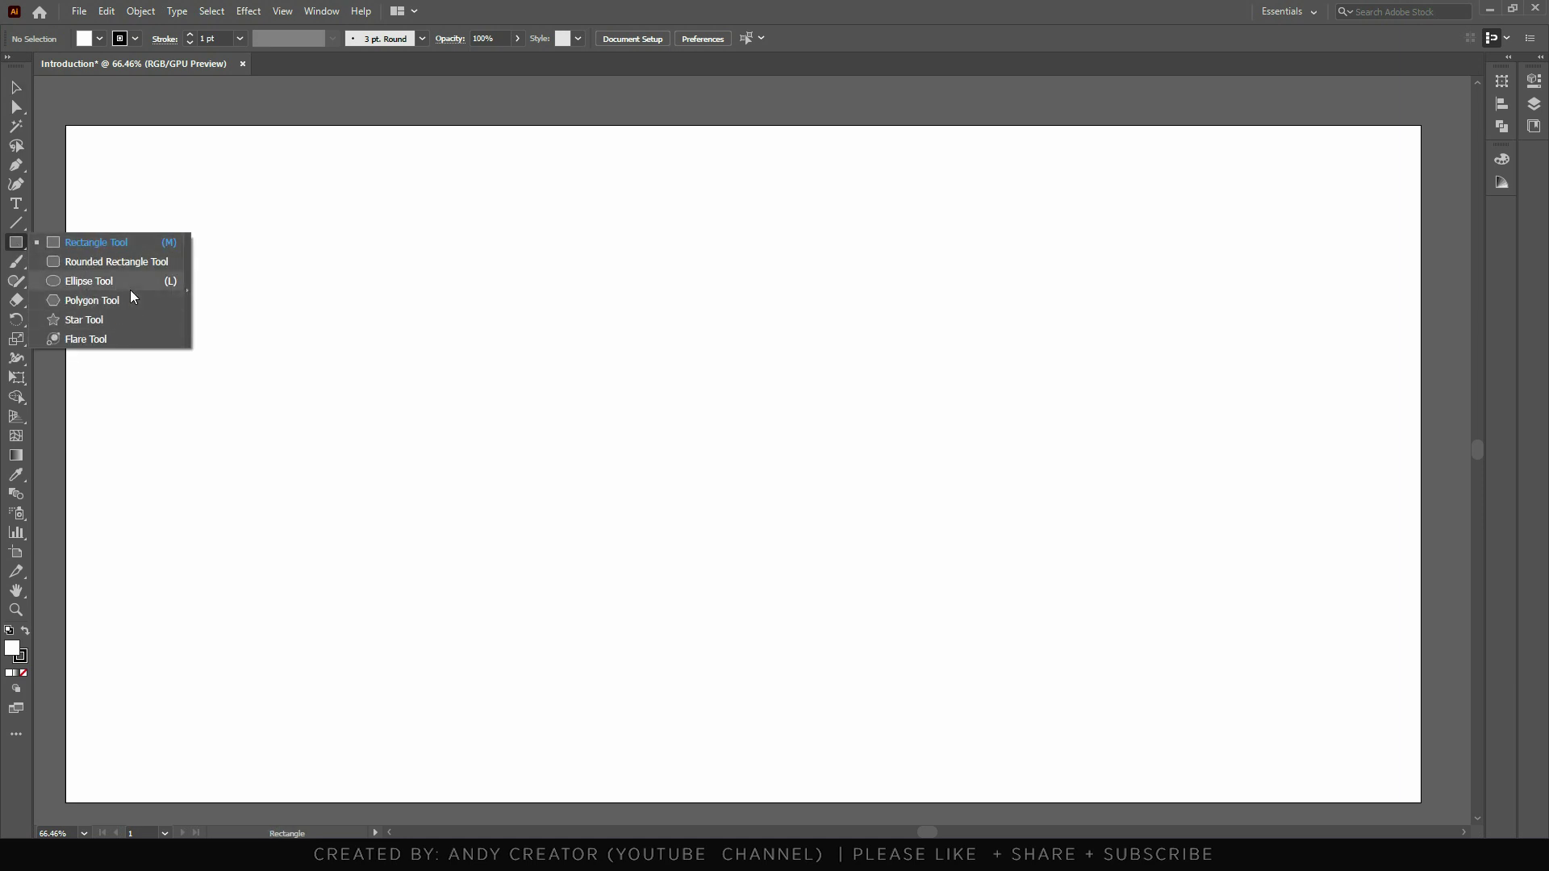
pyautogui.click(95, 244)
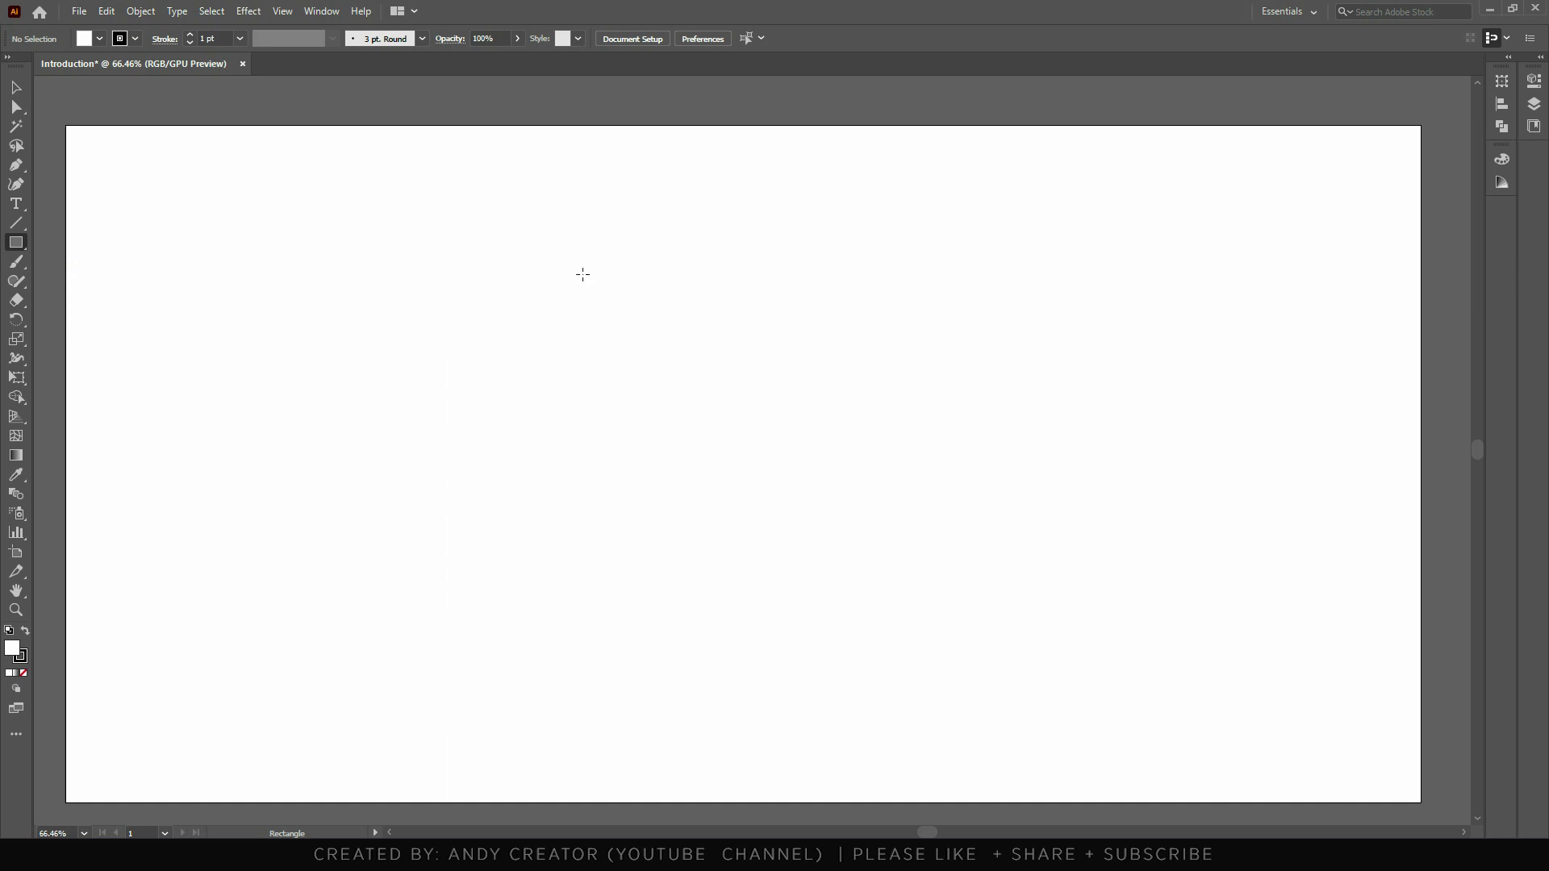
pyautogui.moveTo(457, 270); pyautogui.dragTo(825, 588)
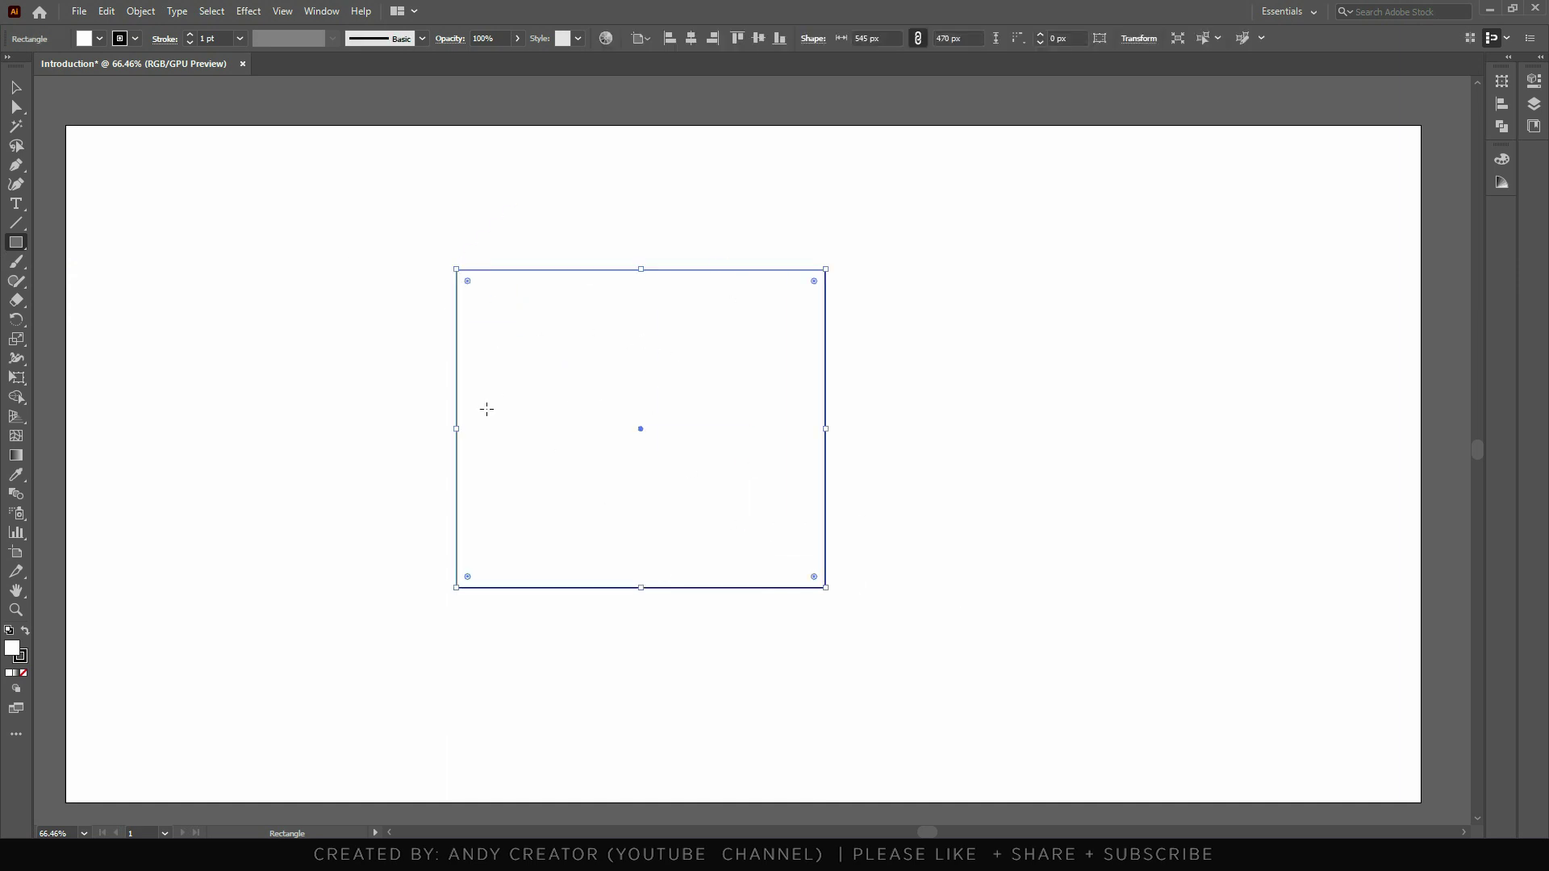
pyautogui.click(16, 87)
pyautogui.click(187, 664)
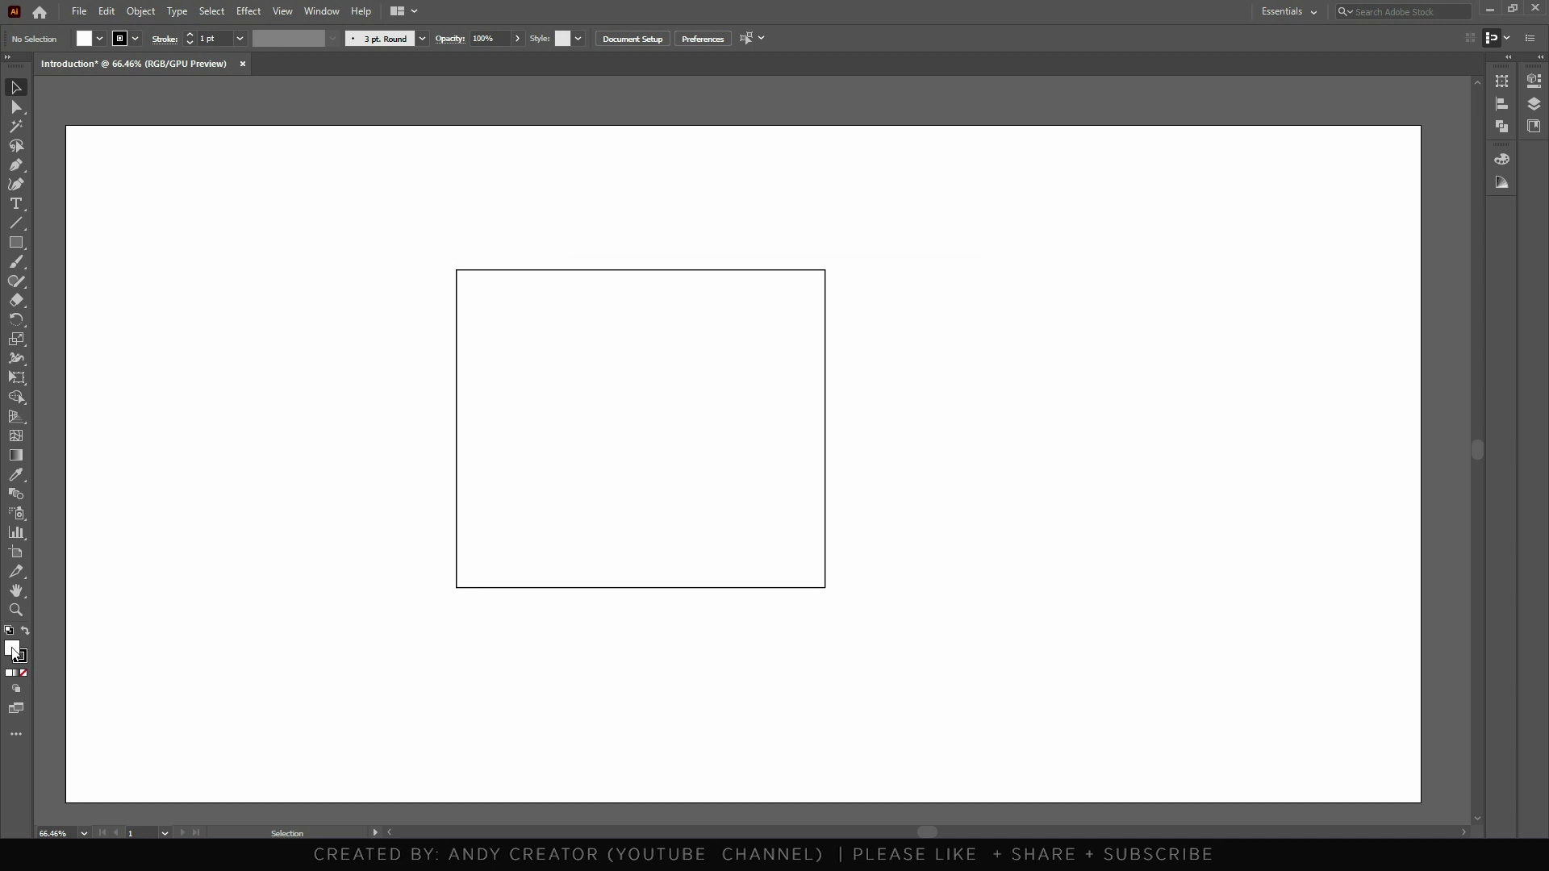
# Try a red FF0000 fill on the rectangle via the colour picker, then undo it.
pyautogui.doubleClick(14, 655)
pyautogui.moveTo(755, 325); pyautogui.dragTo(761, 321)
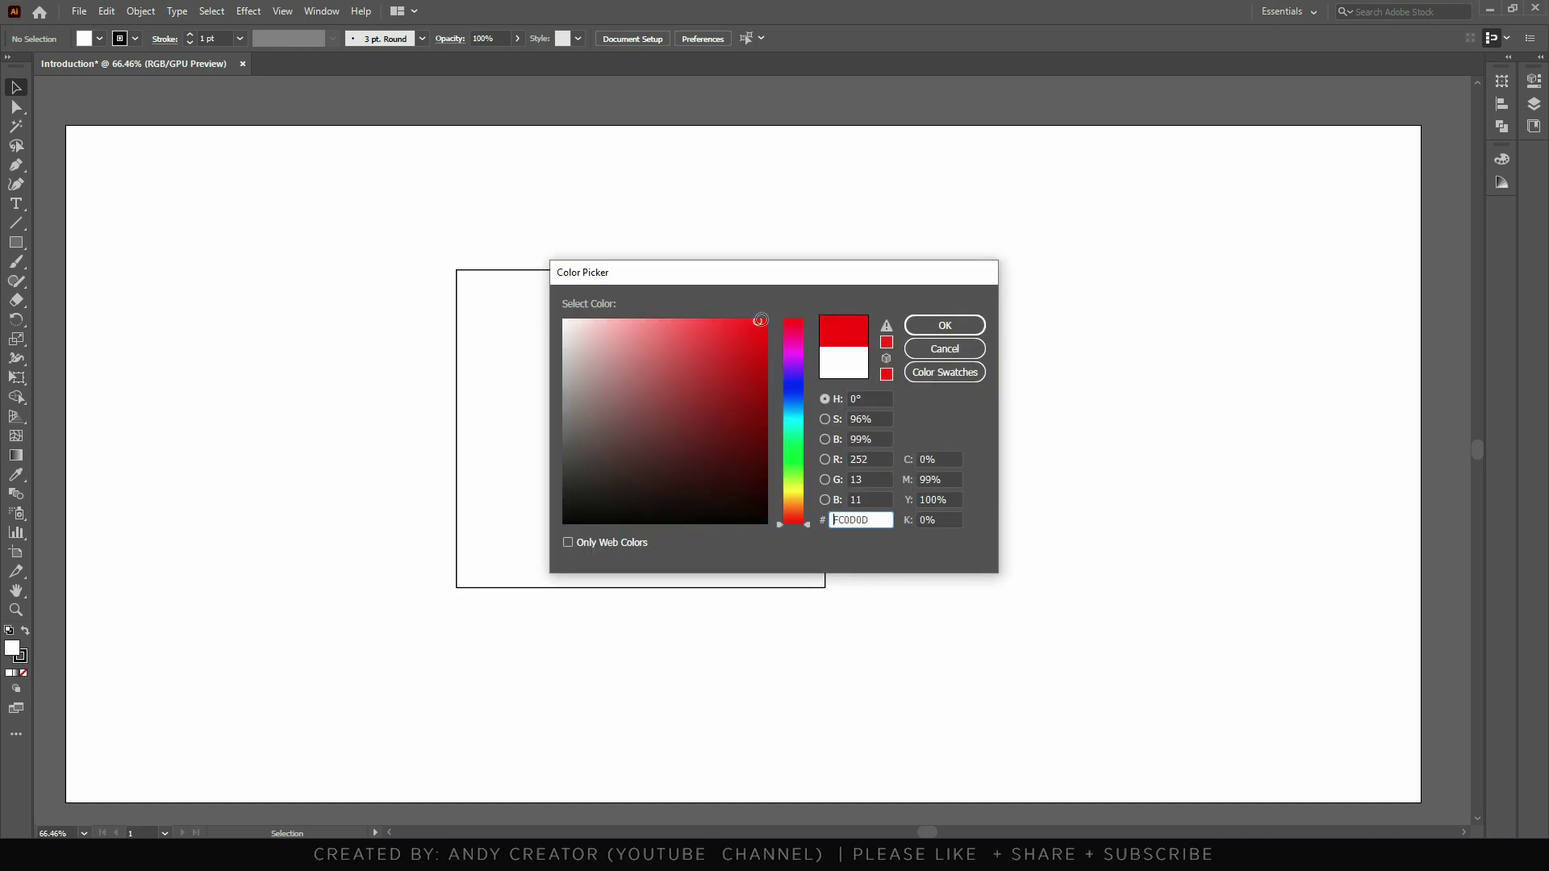
pyautogui.click(945, 326)
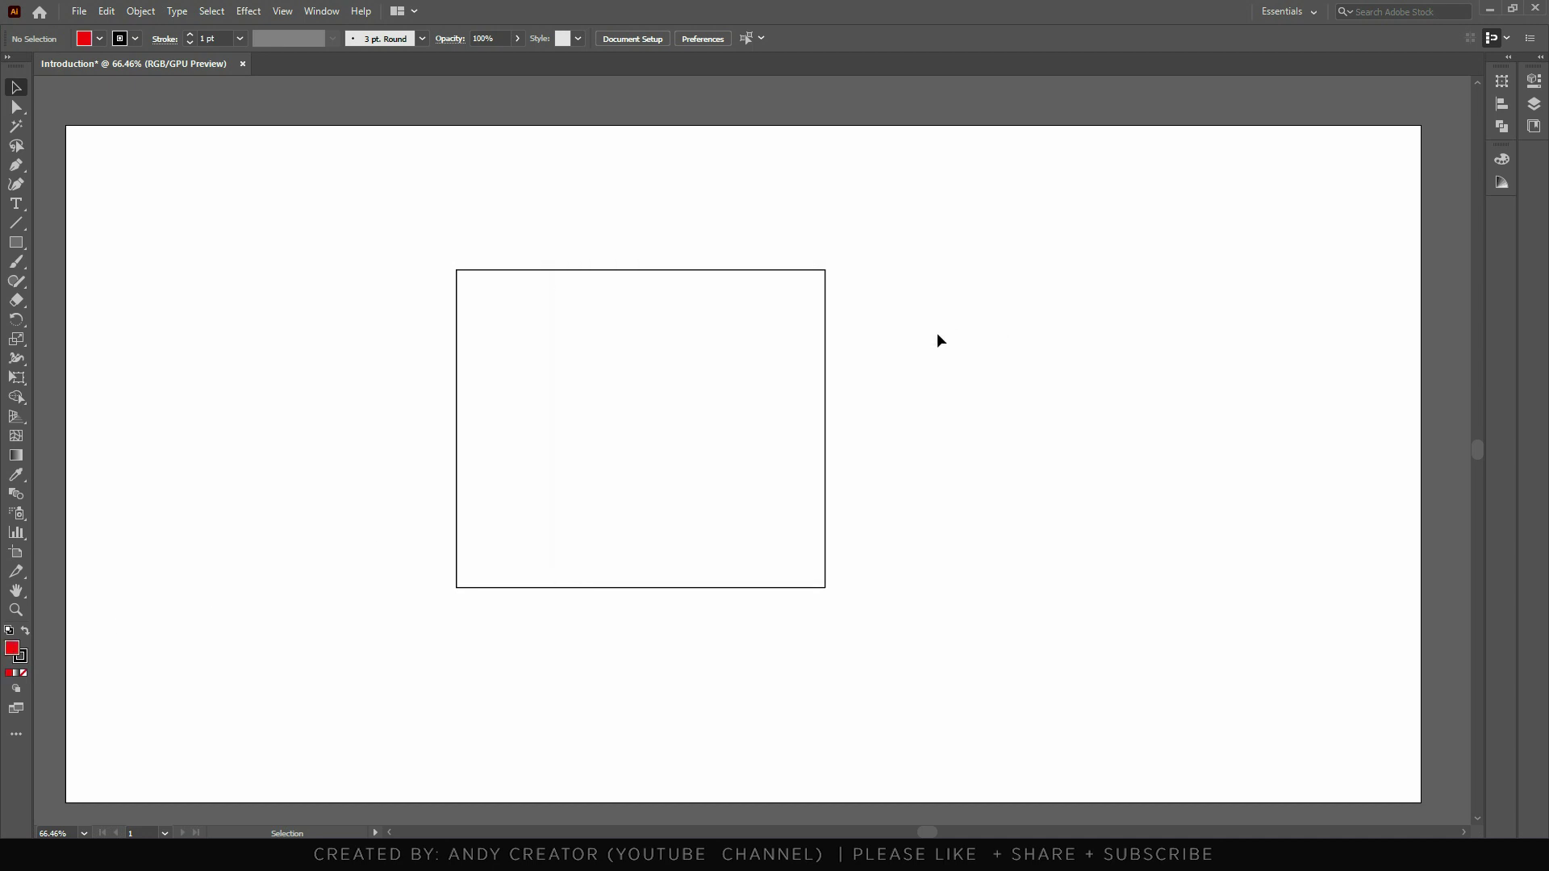
pyautogui.click(594, 511)
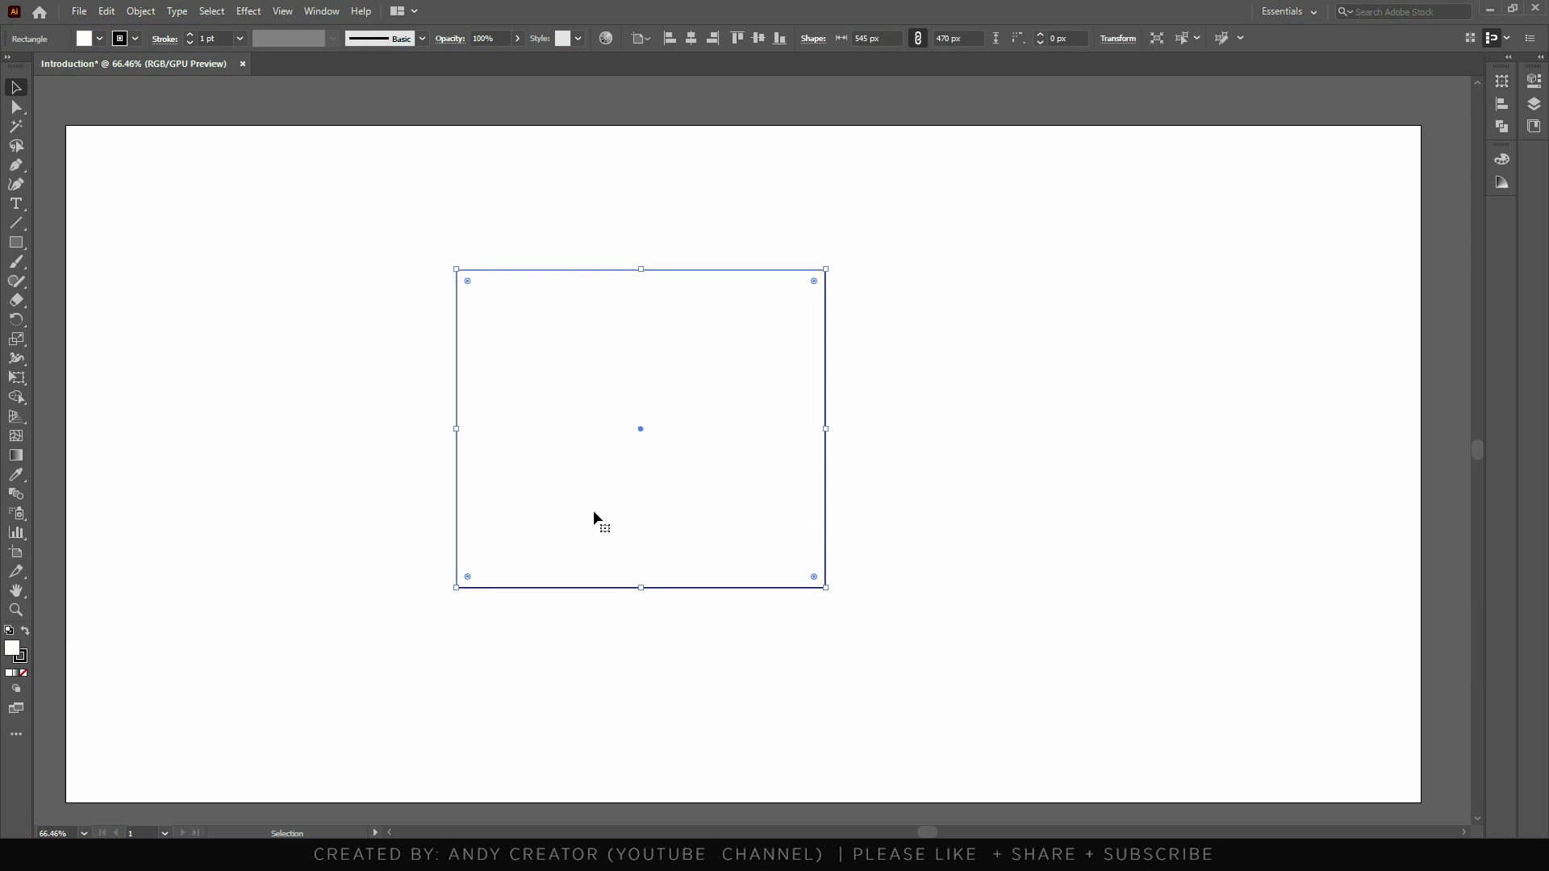
pyautogui.doubleClick(24, 656)
pyautogui.click(767, 321)
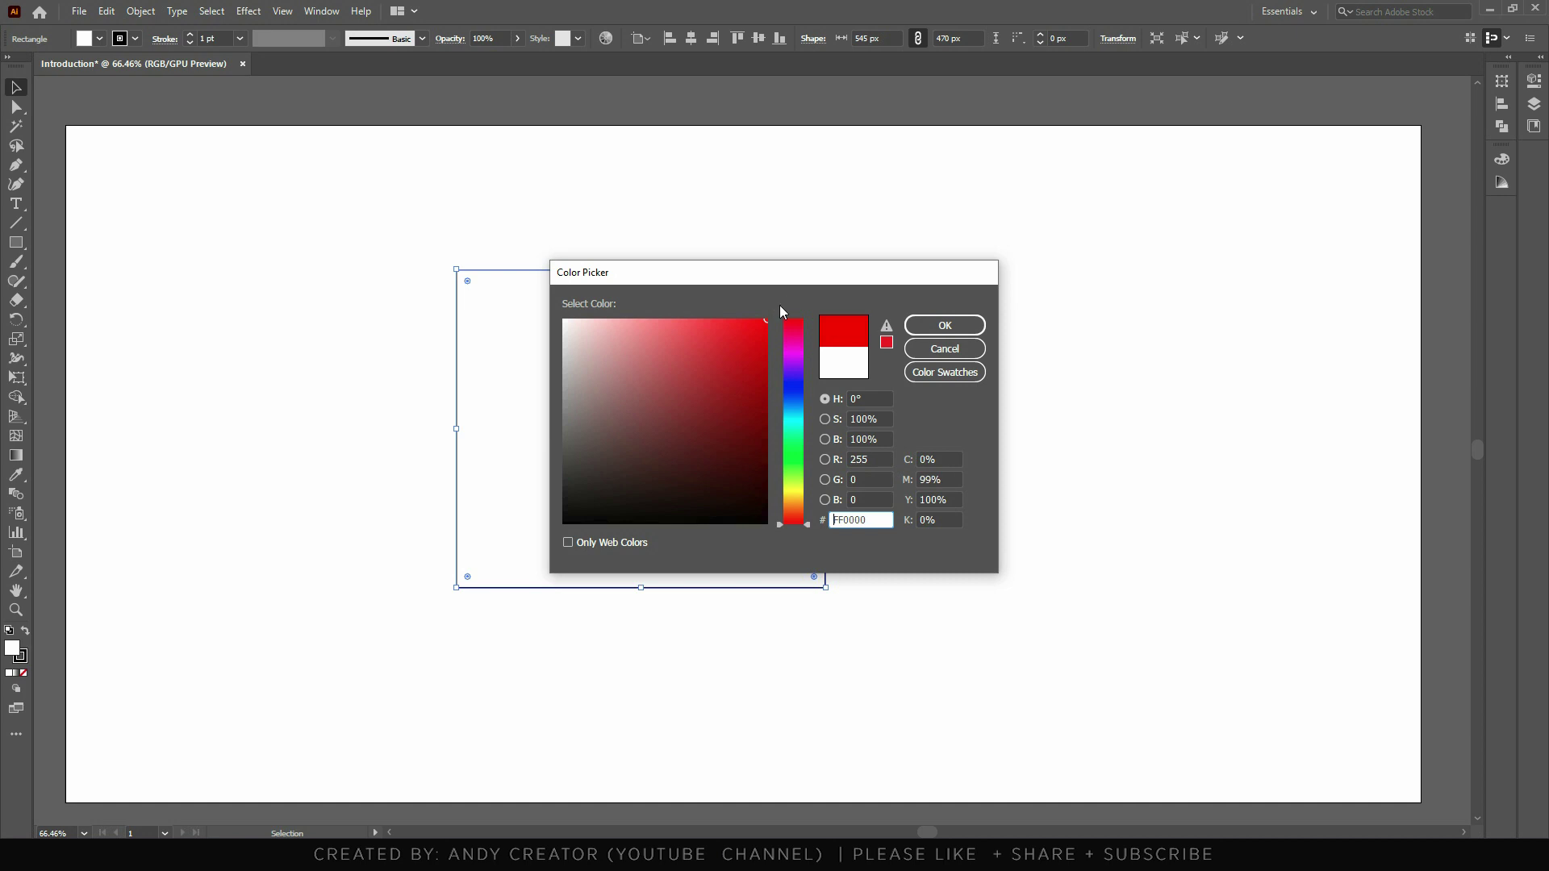
pyautogui.click(956, 325)
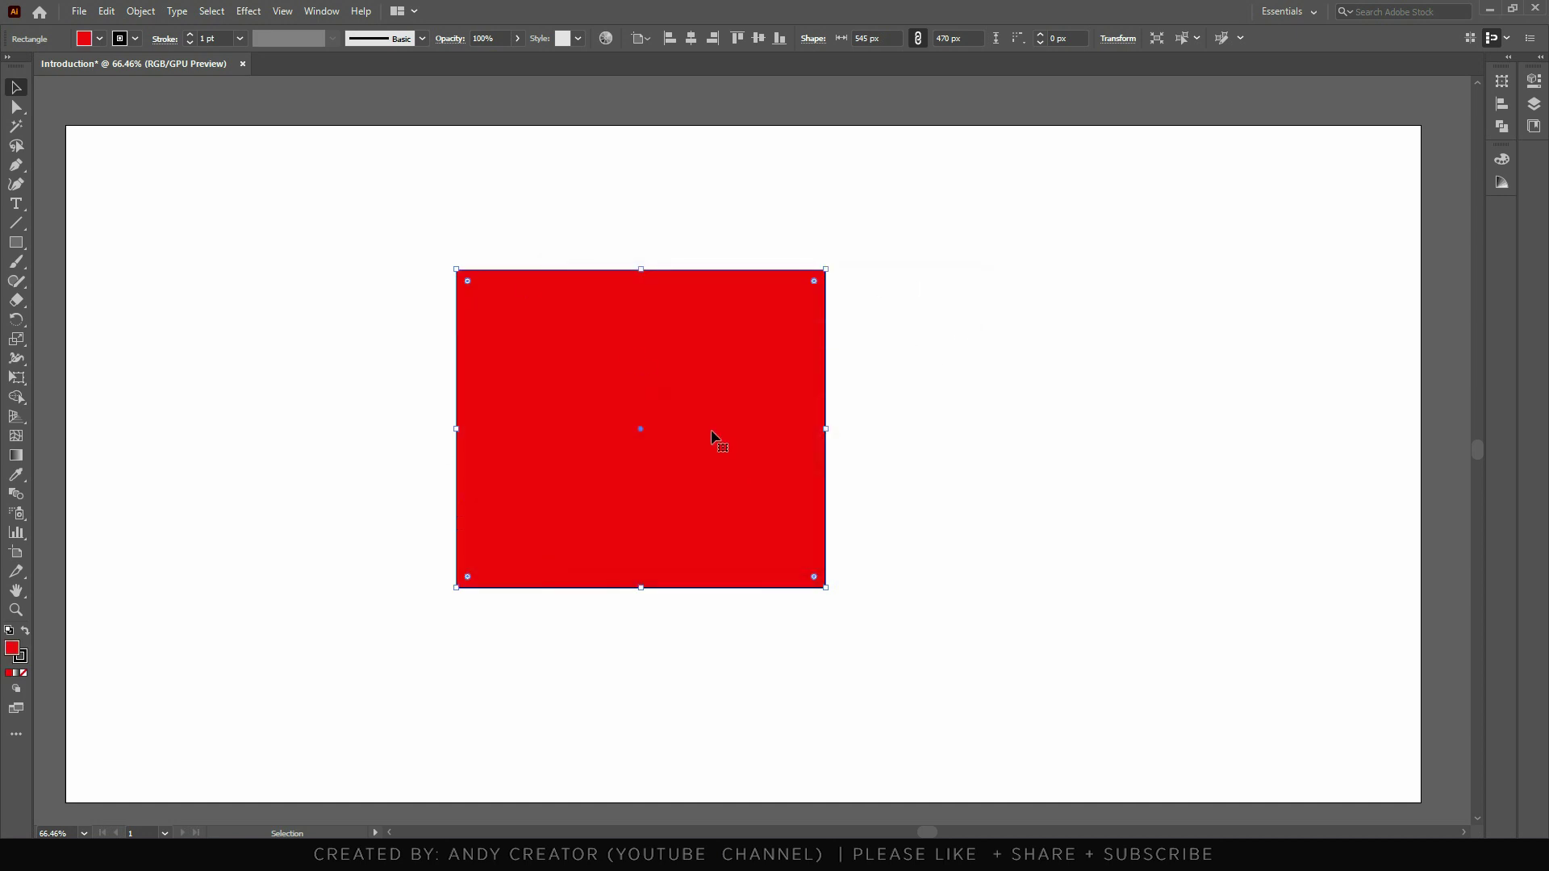
pyautogui.hotkey('ctrl', 'z')
pyautogui.click(1392, 184)
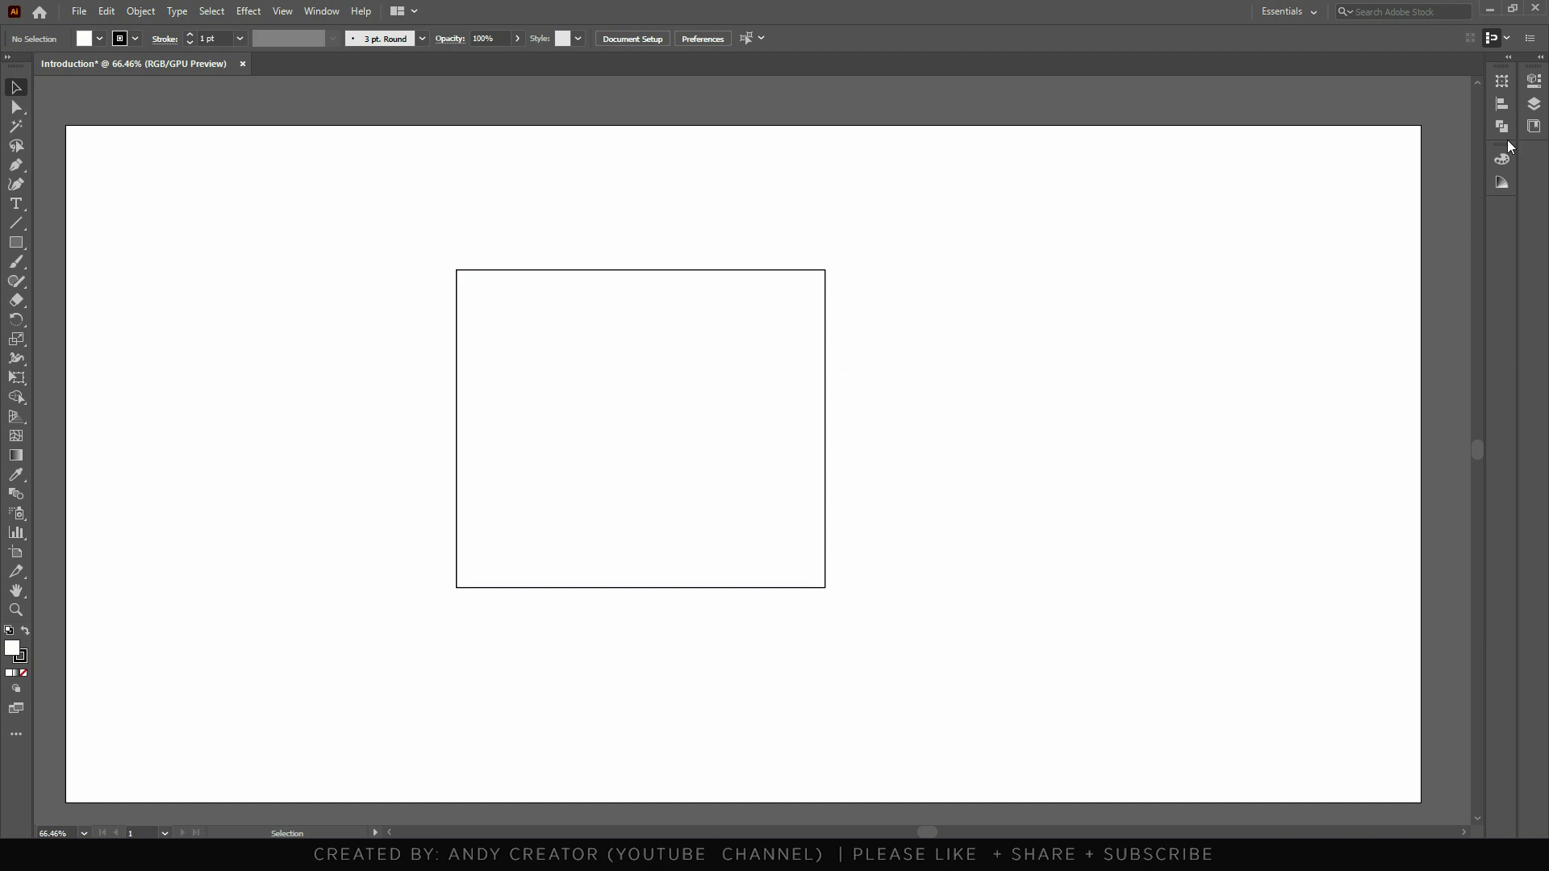
# Sweep the Color panel spectrum until the rectangle's fill is blue 1E00C3, then deselect.
pyautogui.click(1508, 57)
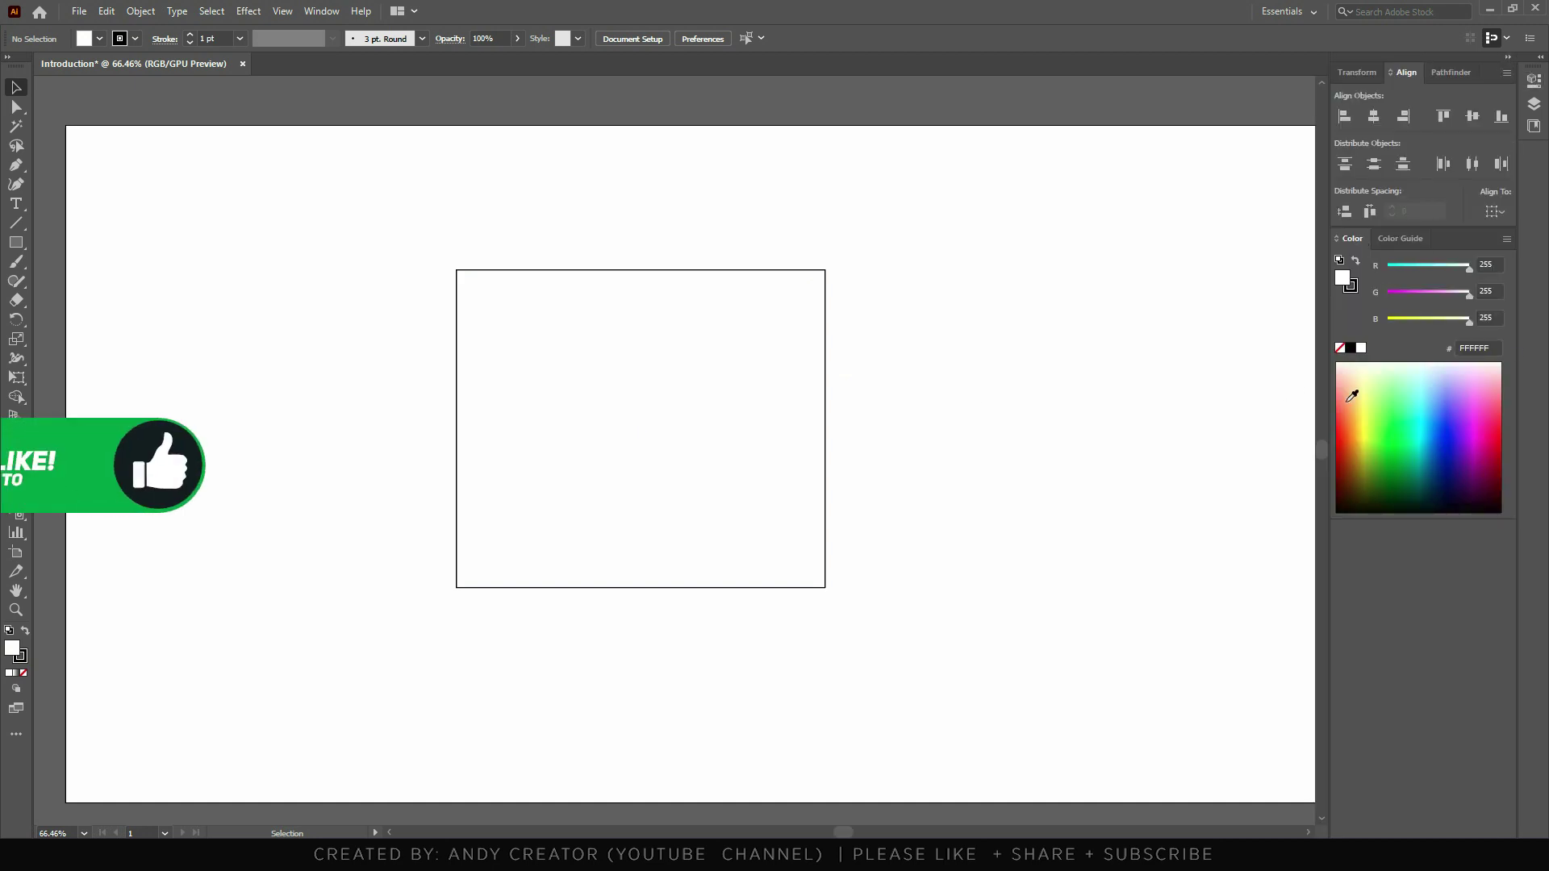
pyautogui.click(656, 415)
pyautogui.click(1400, 441)
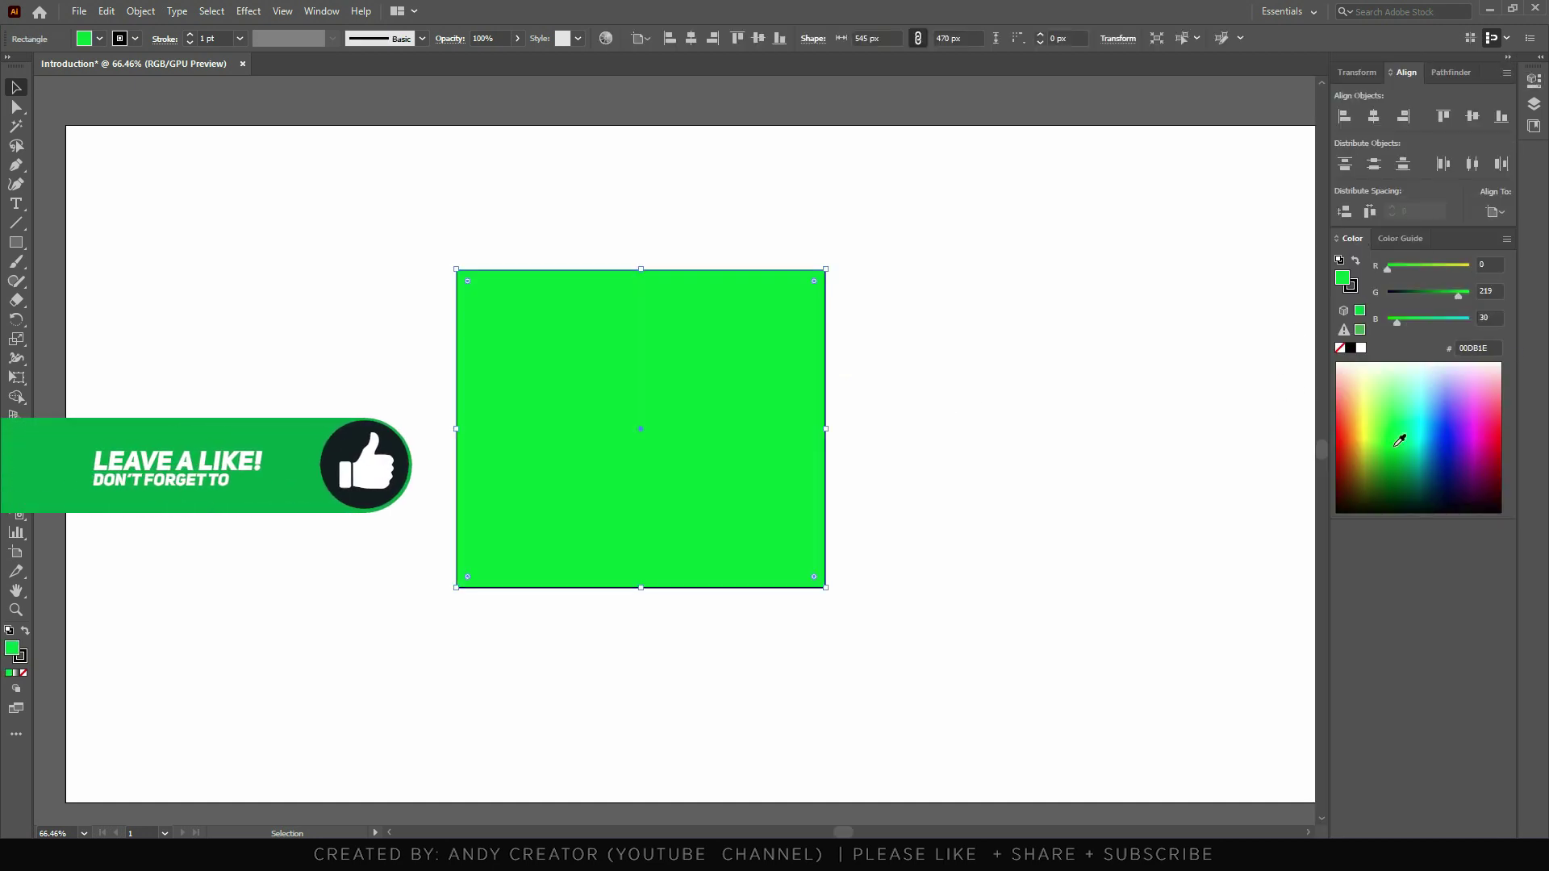
pyautogui.click(1436, 320)
pyautogui.click(1467, 363)
pyautogui.moveTo(1467, 364); pyautogui.dragTo(1457, 446)
pyautogui.click(705, 186)
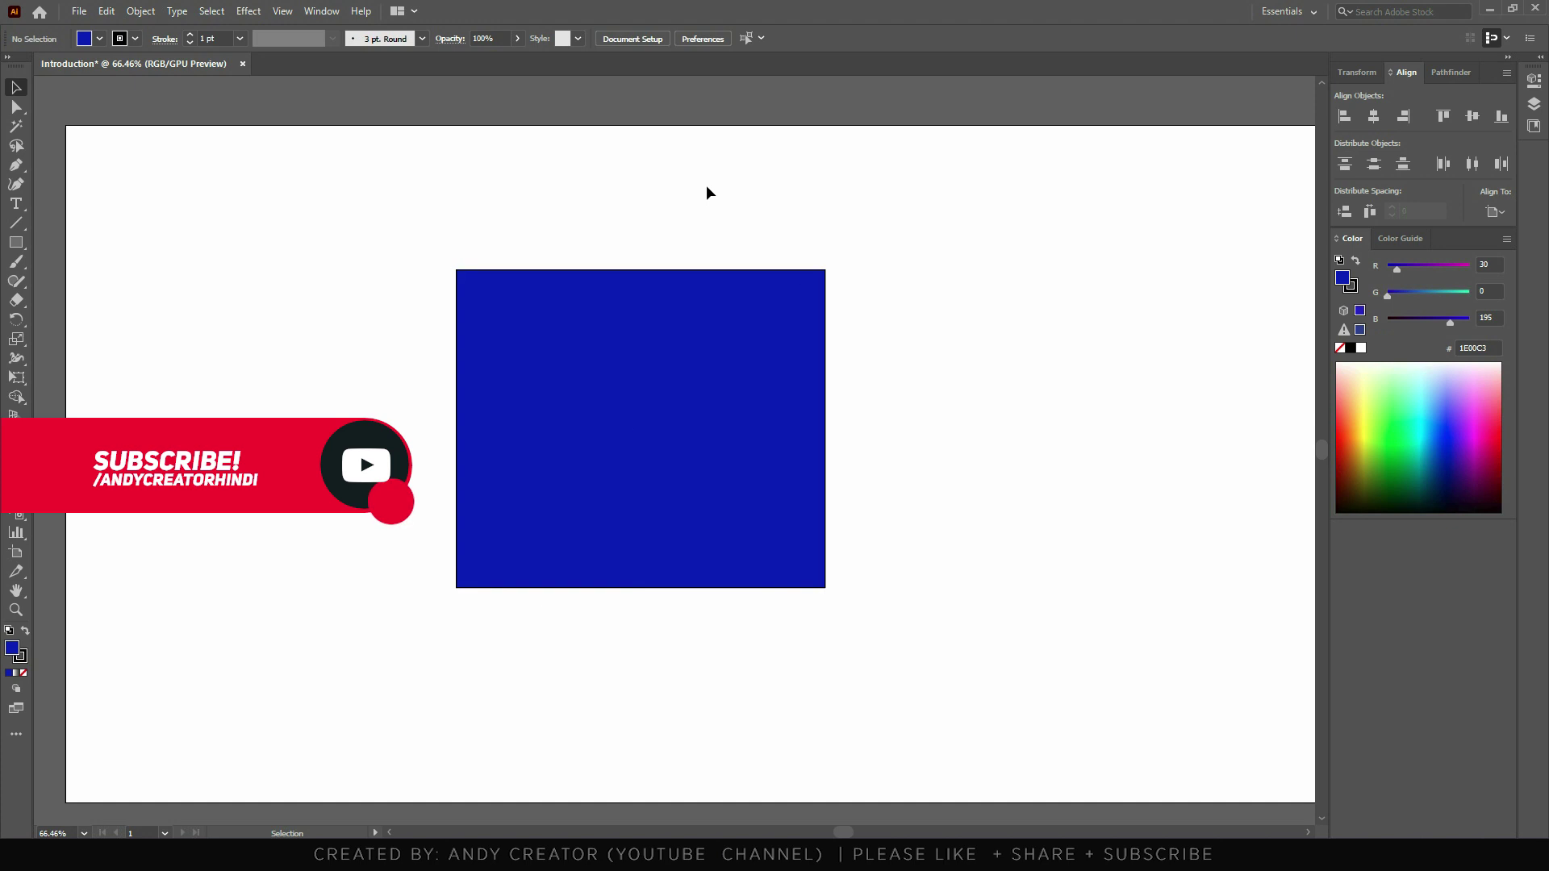